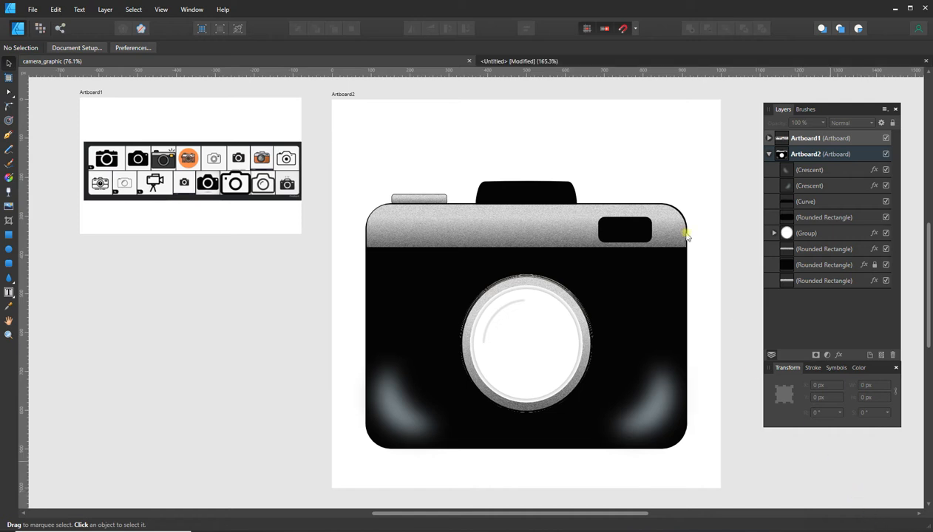
Step: Draw a rounded rectangle about 3.92 in wide and 2.96 in high on the untitled document as the camera body
{"action": "left_click", "coordinate": [577, 64]}
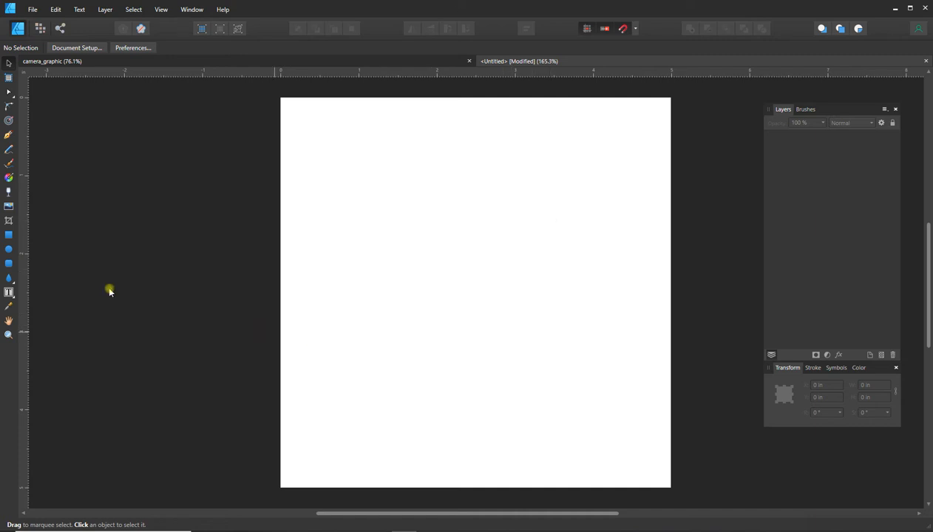
{"action": "left_click", "coordinate": [9, 265]}
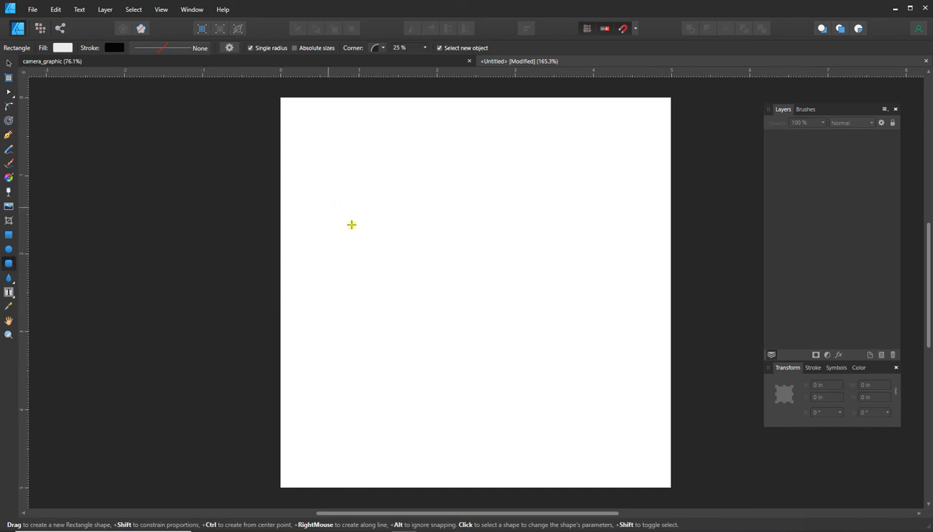
{"action": "left_click_drag", "start_coordinate": [328, 208], "coordinate": [635, 438]}
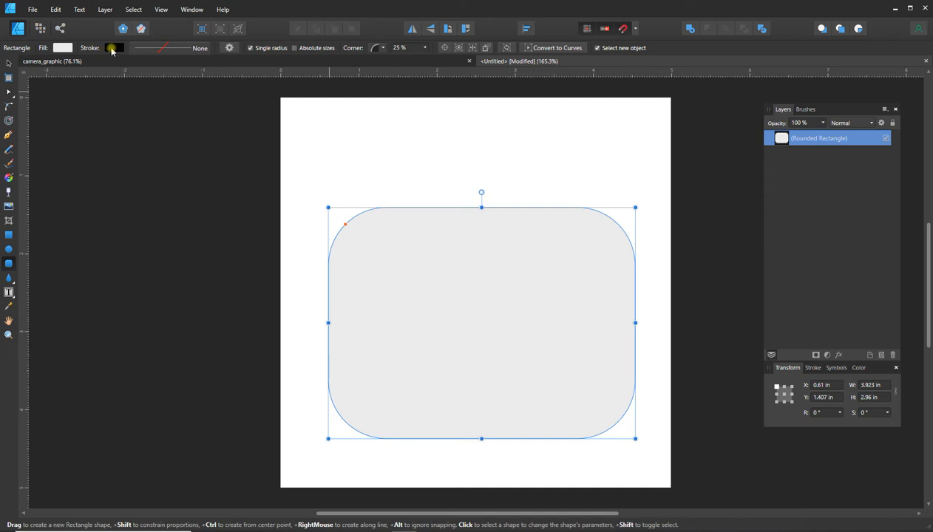
Step: Remove the rounded rectangle's stroke and fill it with solid black
{"action": "left_click", "coordinate": [110, 49]}
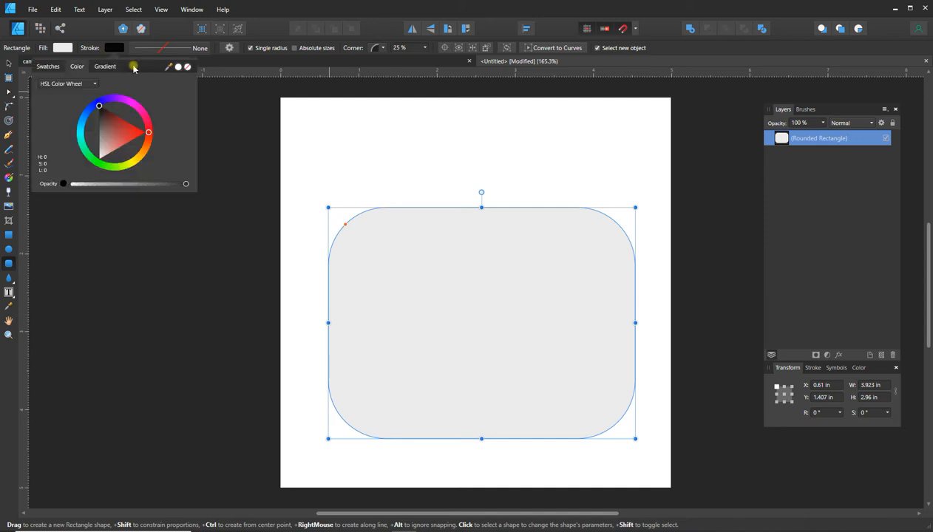
{"action": "left_click", "coordinate": [187, 68]}
{"action": "left_click", "coordinate": [187, 68]}
{"action": "left_click", "coordinate": [63, 49]}
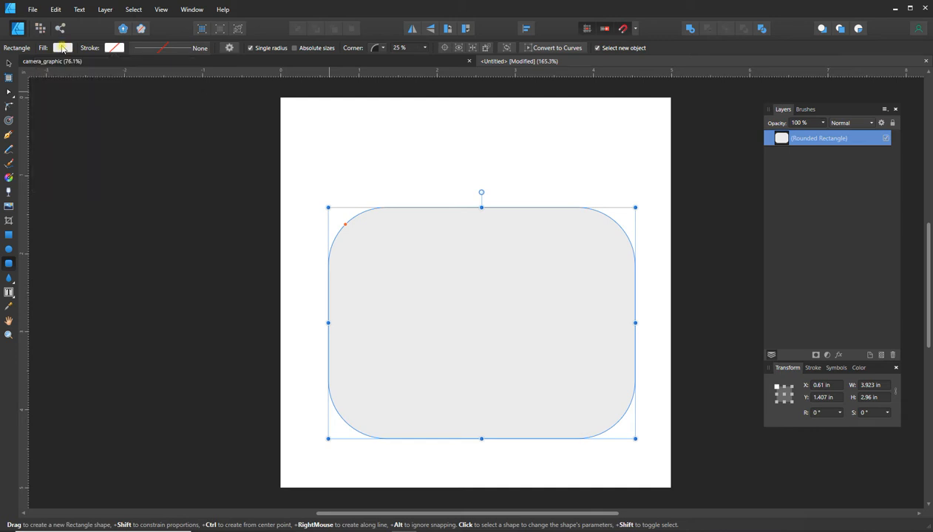
{"action": "left_click", "coordinate": [63, 49]}
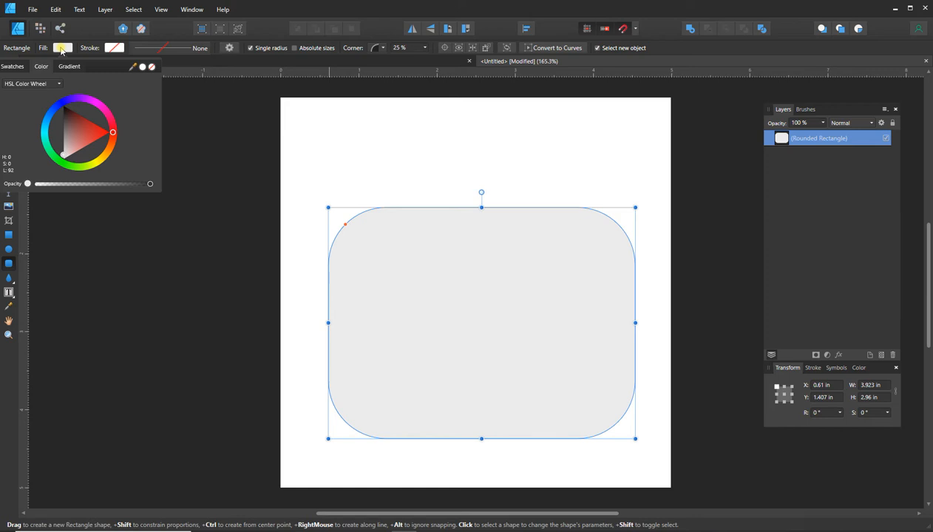
{"action": "left_click", "coordinate": [12, 68]}
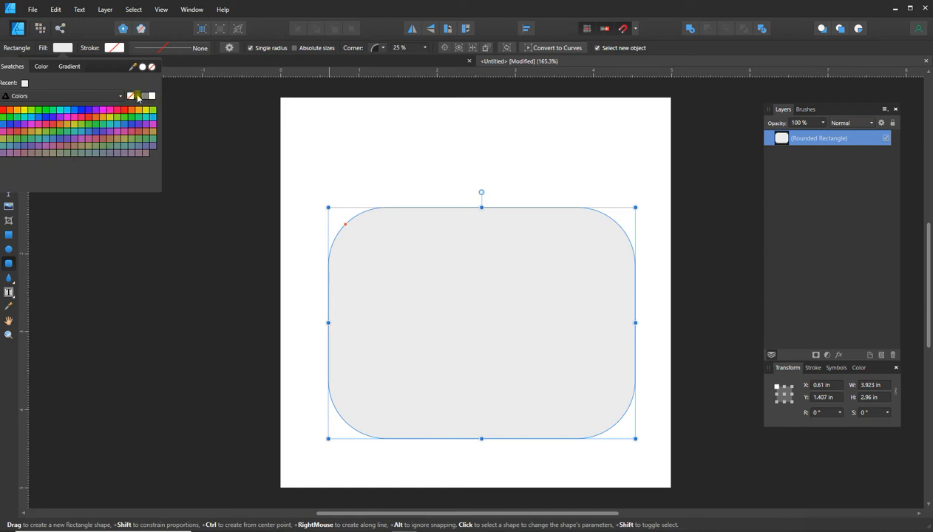
{"action": "left_click", "coordinate": [137, 97]}
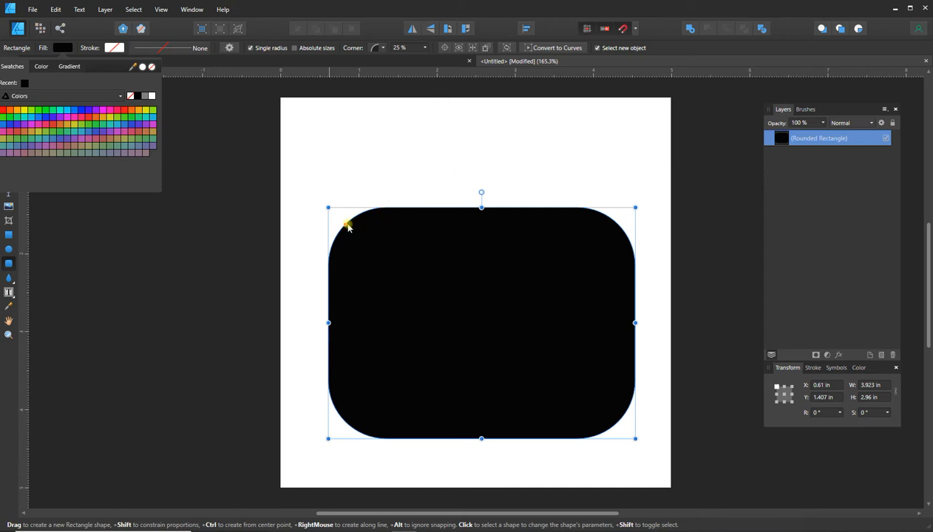
Step: Reduce the black rectangle's rounded corner radius to 15 %
{"action": "left_click_drag", "start_coordinate": [346, 228], "coordinate": [383, 171]}
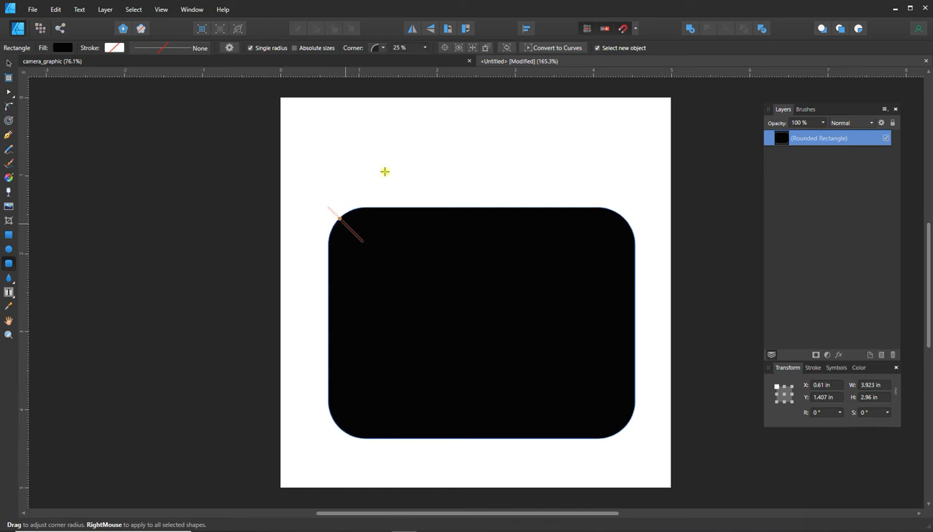
{"action": "left_click", "coordinate": [380, 48]}
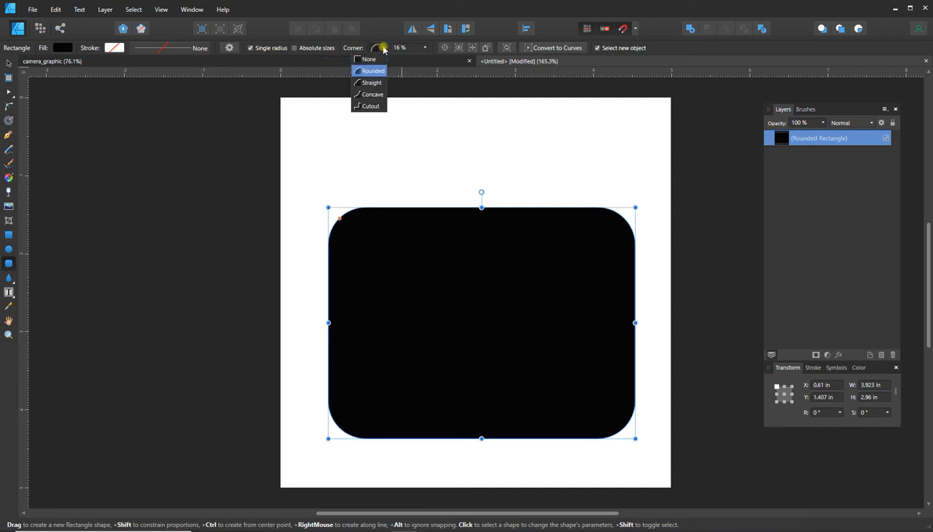
{"action": "left_click", "coordinate": [425, 47]}
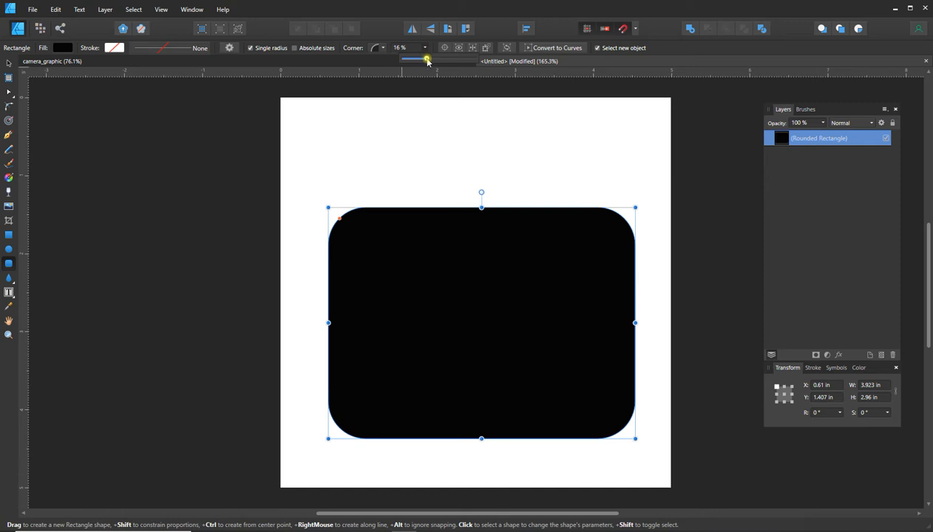
{"action": "mouse_move", "coordinate": [426, 58]}
{"action": "left_mouse_down"}
{"action": "mouse_move", "coordinate": [418, 62]}
{"action": "mouse_move", "coordinate": [426, 61]}
{"action": "left_mouse_up"}
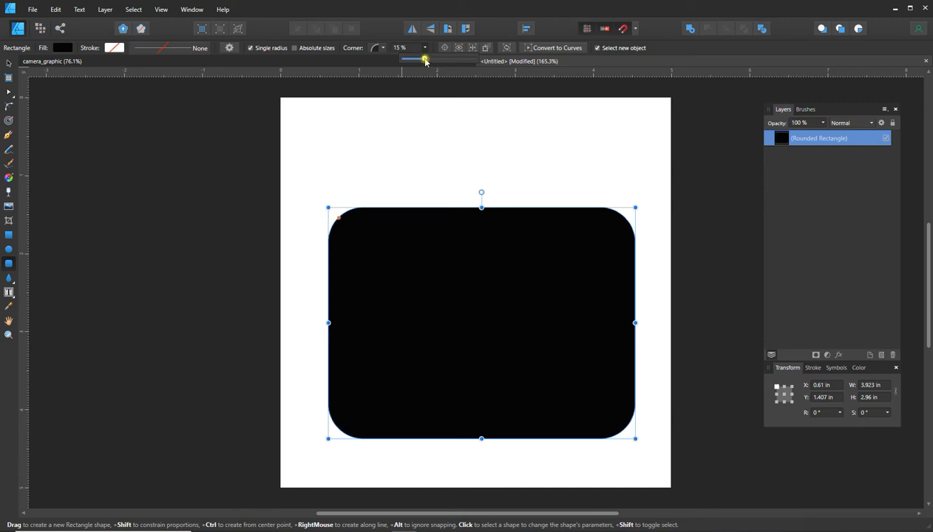
{"action": "left_click", "coordinate": [568, 134]}
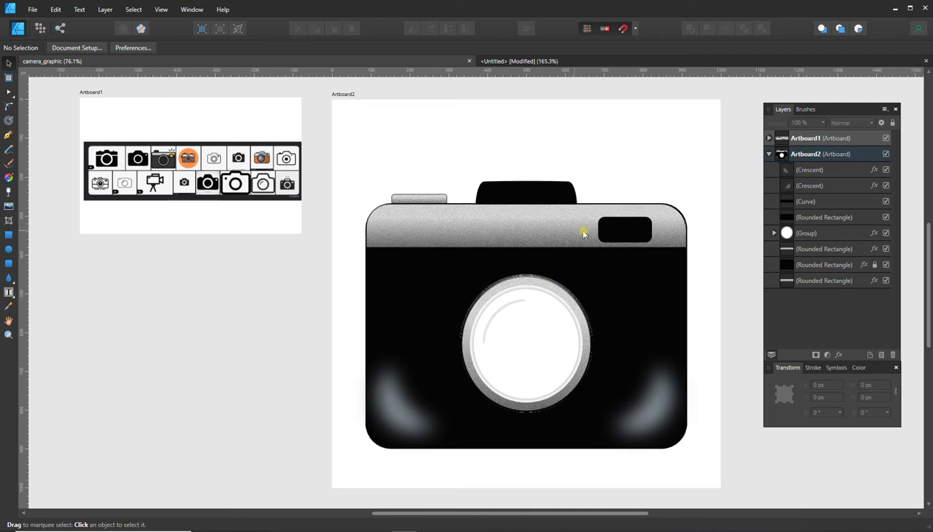
Step: Duplicate the black rectangle in place in the untitled document and shorten the copy to a top strip about 0.58 in high
{"action": "left_click", "coordinate": [545, 61]}
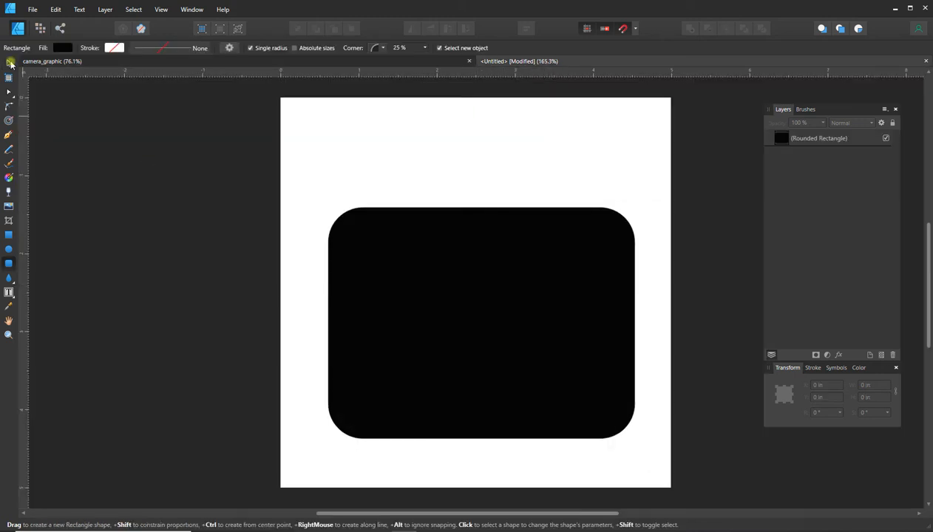
{"action": "left_click", "coordinate": [9, 64]}
{"action": "left_click", "coordinate": [527, 332]}
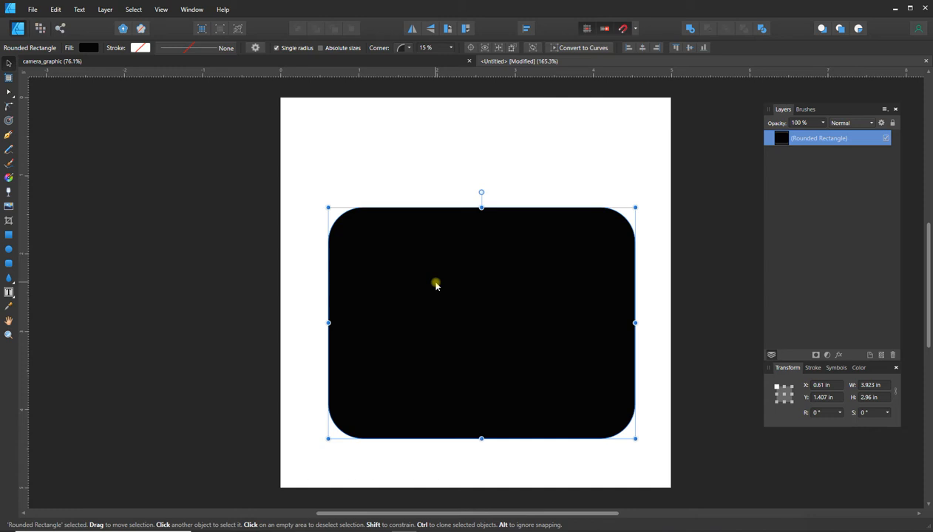
{"action": "key", "text": "ctrl+c"}
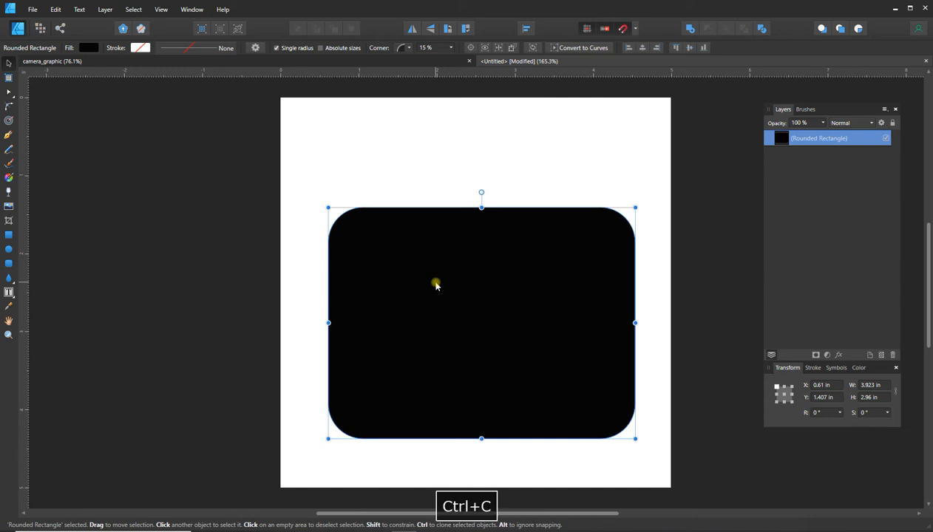
{"action": "key", "text": "ctrl+v"}
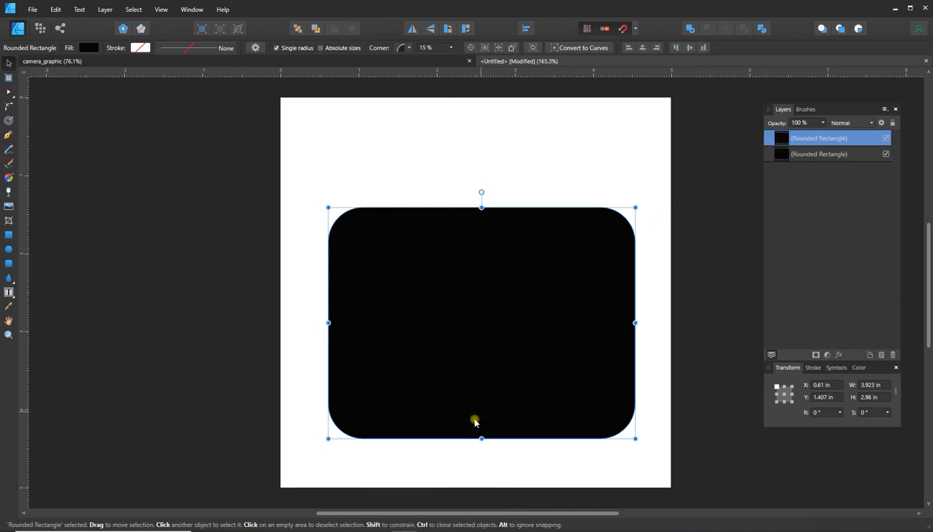
{"action": "left_click_drag", "start_coordinate": [481, 436], "coordinate": [497, 254]}
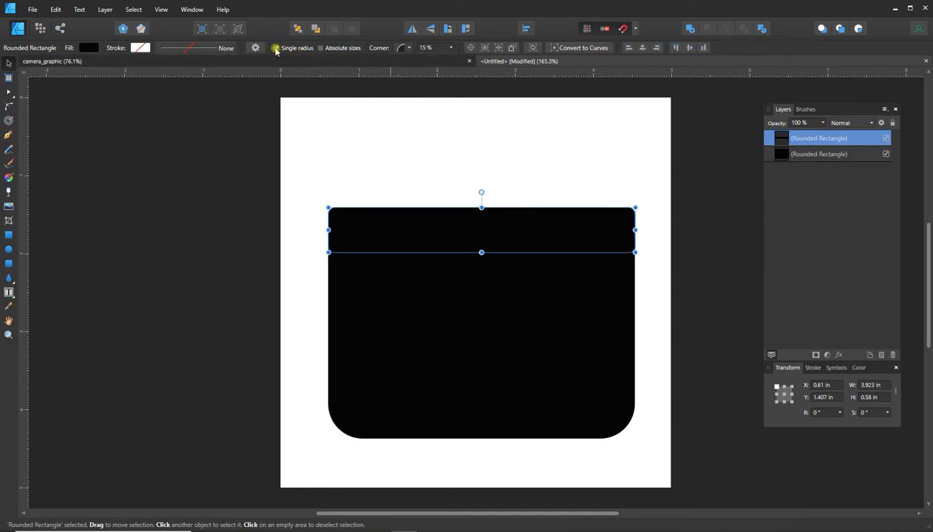
Step: Give the top strip individual corner radii with a 39 % top-left corner, and fill the strip with solid grey
{"action": "left_click", "coordinate": [276, 48]}
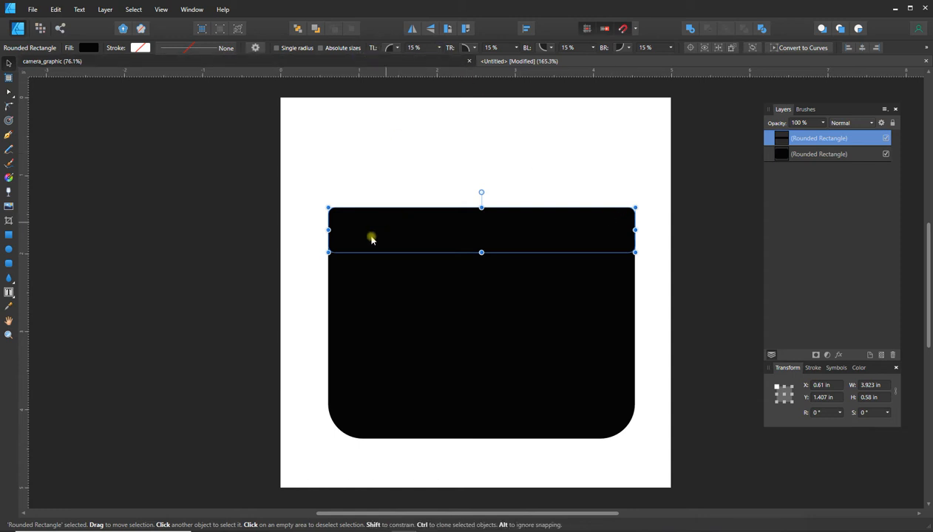
{"action": "left_click", "coordinate": [439, 47]}
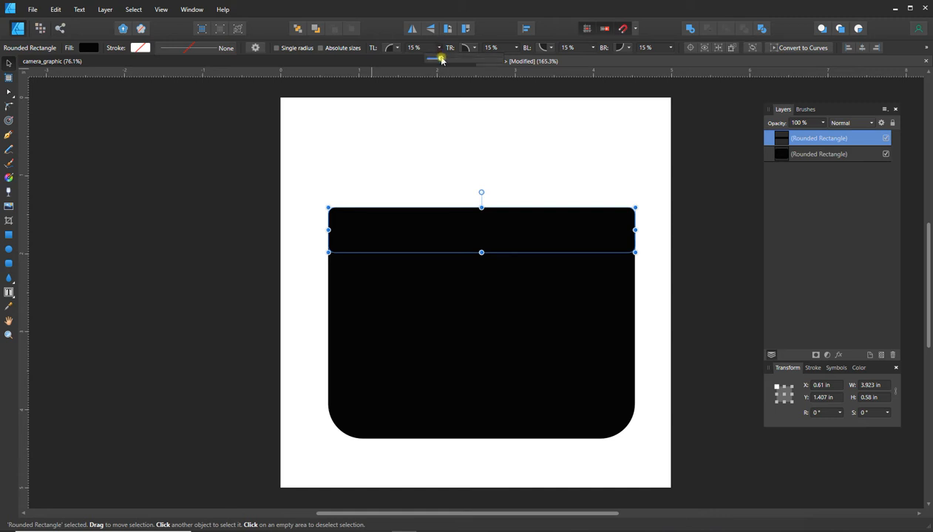
{"action": "left_click_drag", "start_coordinate": [441, 60], "coordinate": [461, 49]}
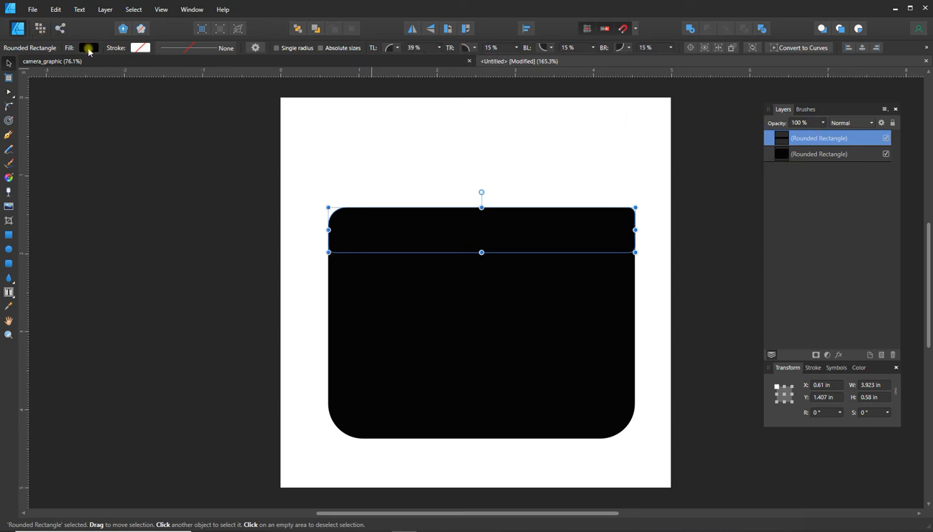
{"action": "left_click", "coordinate": [88, 49]}
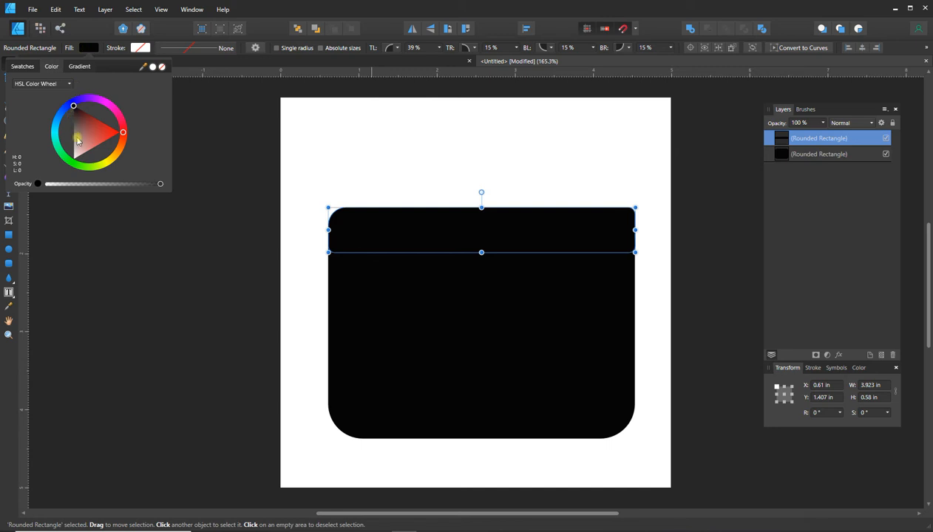
{"action": "mouse_move", "coordinate": [77, 140]}
{"action": "left_mouse_down"}
{"action": "mouse_move", "coordinate": [75, 125]}
{"action": "mouse_move", "coordinate": [73, 142]}
{"action": "left_mouse_up"}
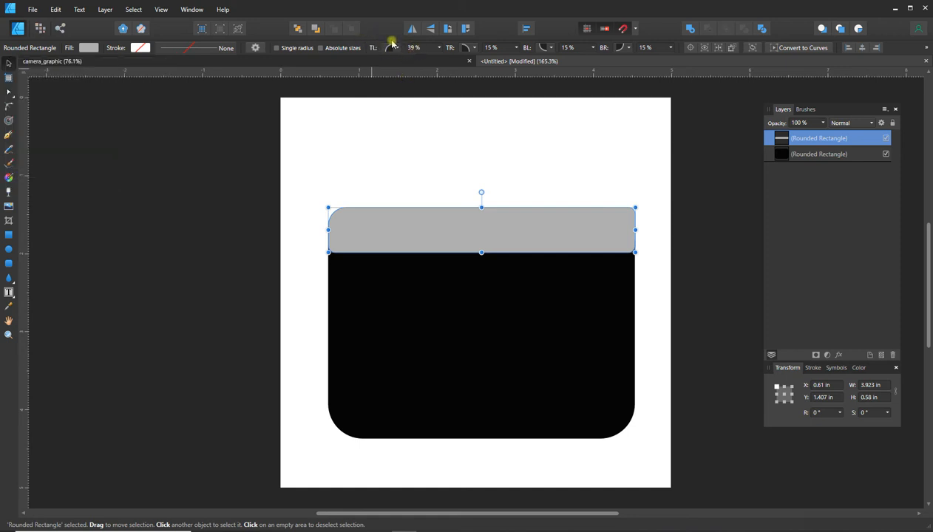
Step: Round the grey strip's top-left corner to 73 % and its top-right corner to 79 % to follow the body's outline
{"action": "left_click", "coordinate": [439, 47]}
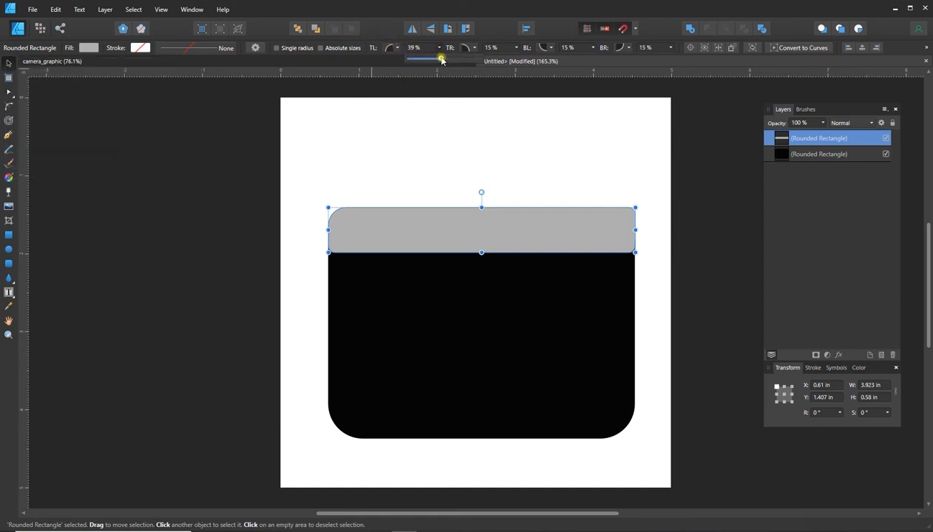
{"action": "left_click_drag", "start_coordinate": [442, 59], "coordinate": [470, 59]}
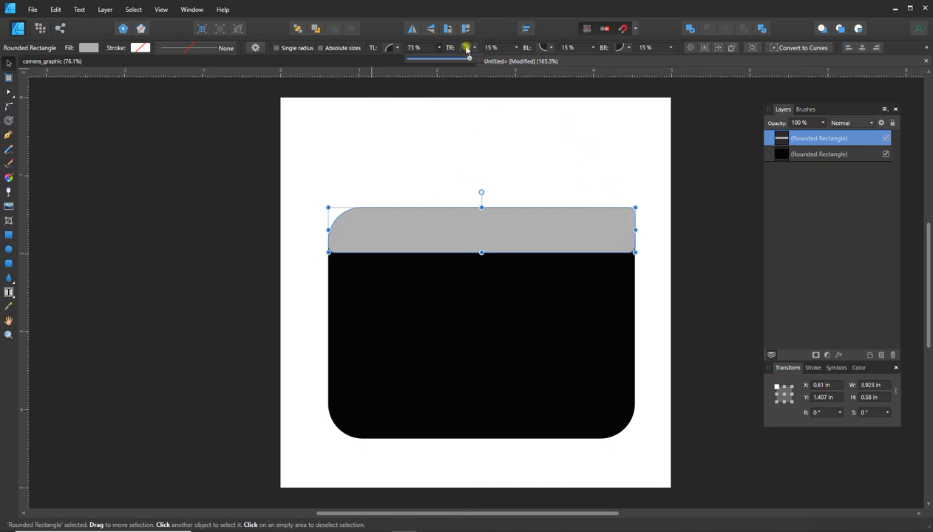
{"action": "left_click", "coordinate": [517, 49]}
{"action": "left_click_drag", "start_coordinate": [517, 59], "coordinate": [572, 60]}
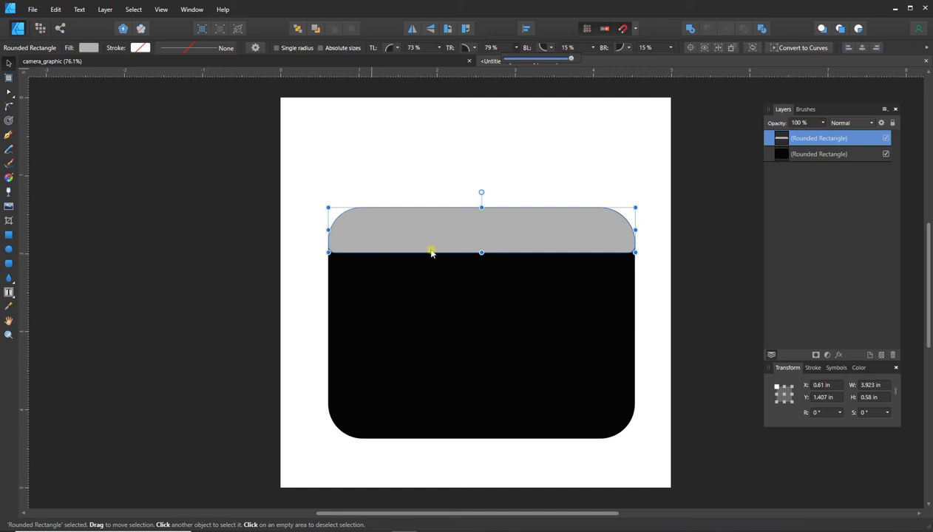
Step: Square off the grey strip's bottom-left and bottom-right corners by setting their corner type to None
{"action": "left_click", "coordinate": [554, 48]}
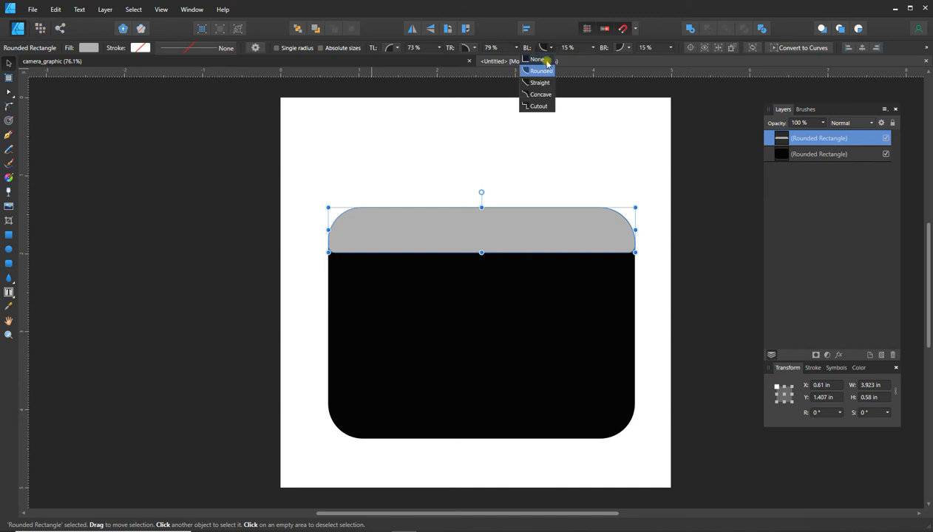
{"action": "left_click", "coordinate": [537, 59]}
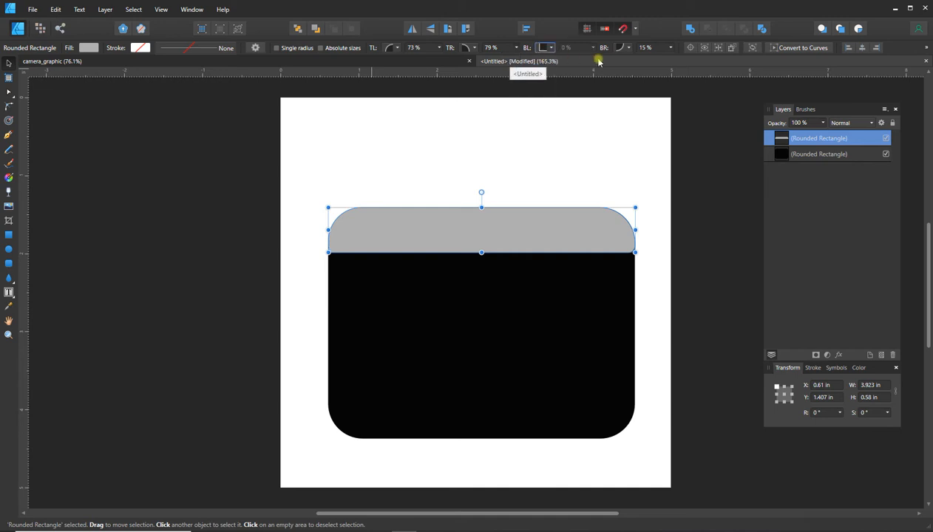
{"action": "left_click", "coordinate": [629, 49]}
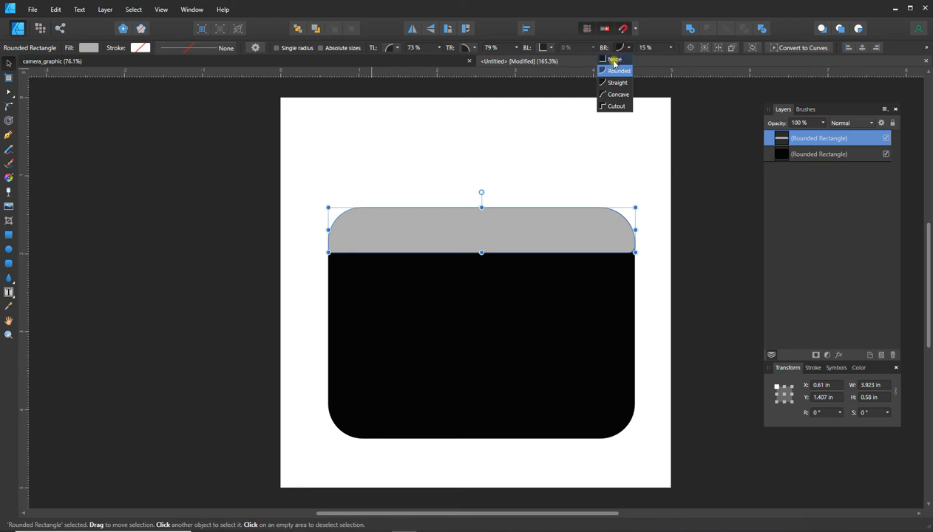
{"action": "left_click", "coordinate": [613, 62]}
{"action": "left_click", "coordinate": [600, 141]}
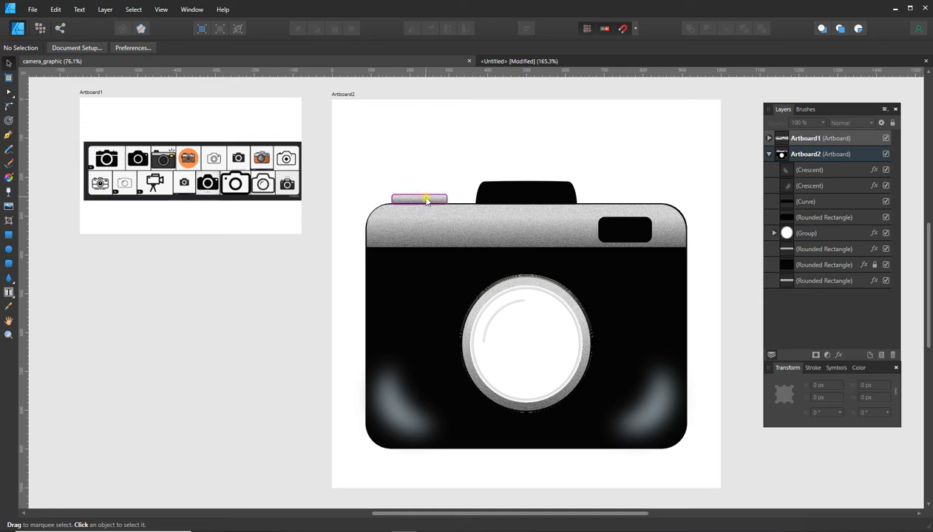
Step: Draw a grey ellipse about 1.45 by 1.49 in for the lens in the untitled document and centre it horizontally on the camera body
{"action": "left_click", "coordinate": [602, 61]}
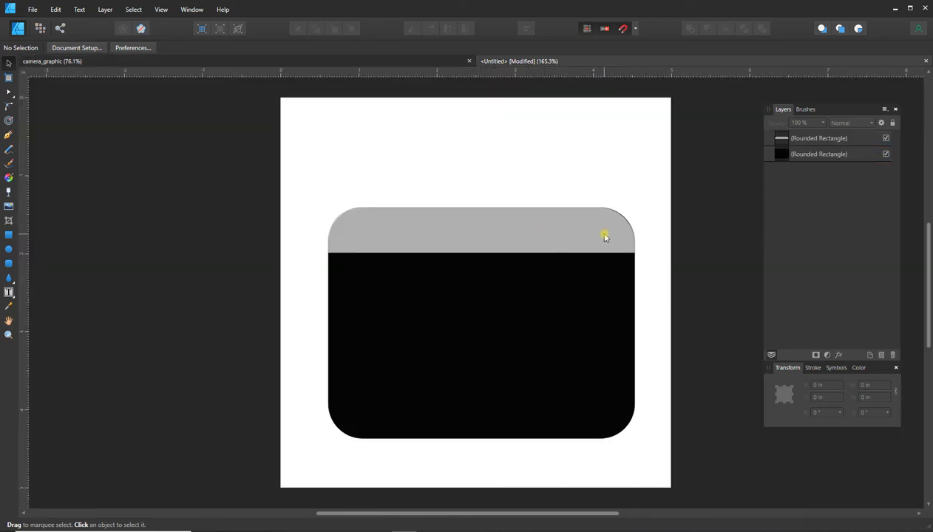
{"action": "left_click", "coordinate": [9, 249]}
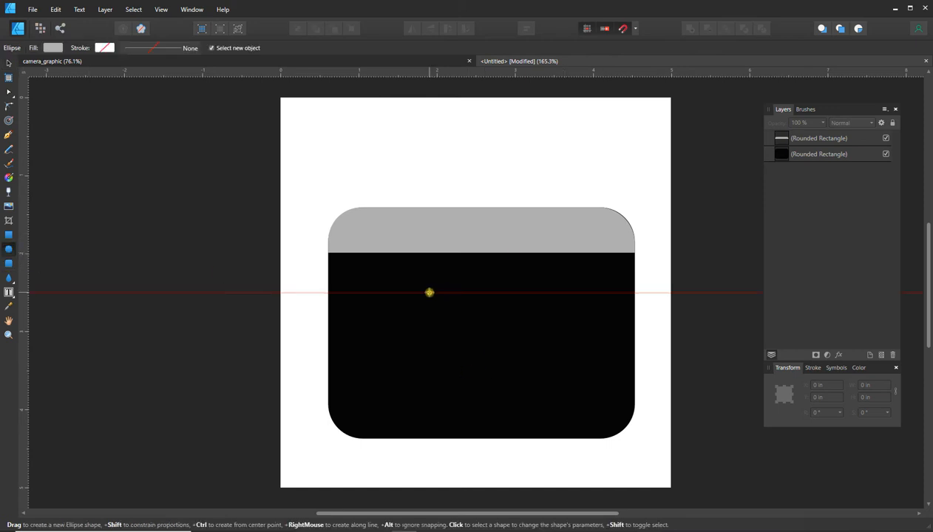
{"action": "left_click_drag", "start_coordinate": [429, 292], "coordinate": [543, 410]}
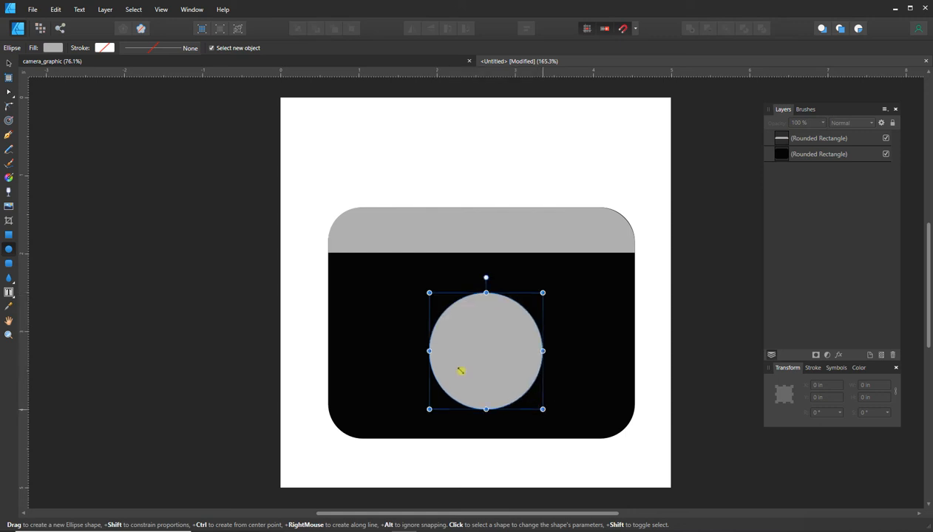
{"action": "key", "text": "v"}
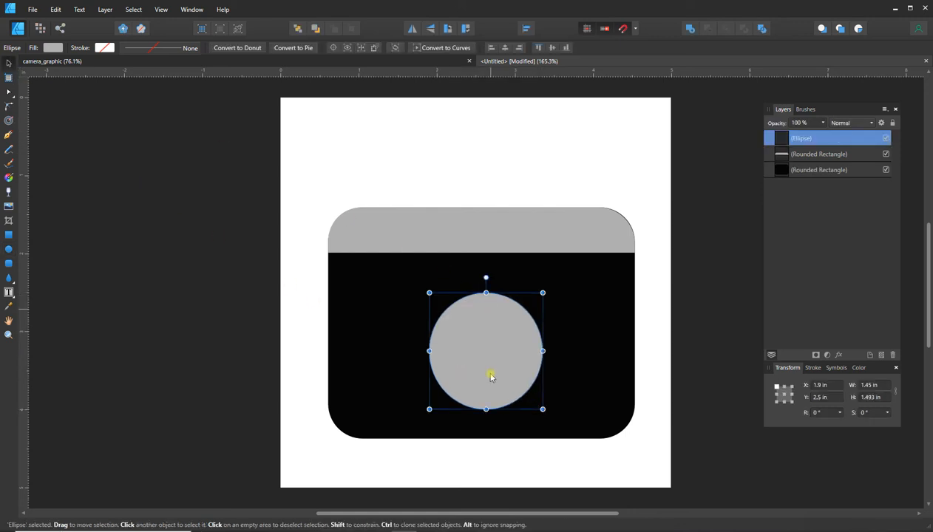
{"action": "mouse_move", "coordinate": [489, 377]}
{"action": "left_mouse_down"}
{"action": "mouse_move", "coordinate": [476, 377]}
{"action": "mouse_move", "coordinate": [485, 373]}
{"action": "left_mouse_up"}
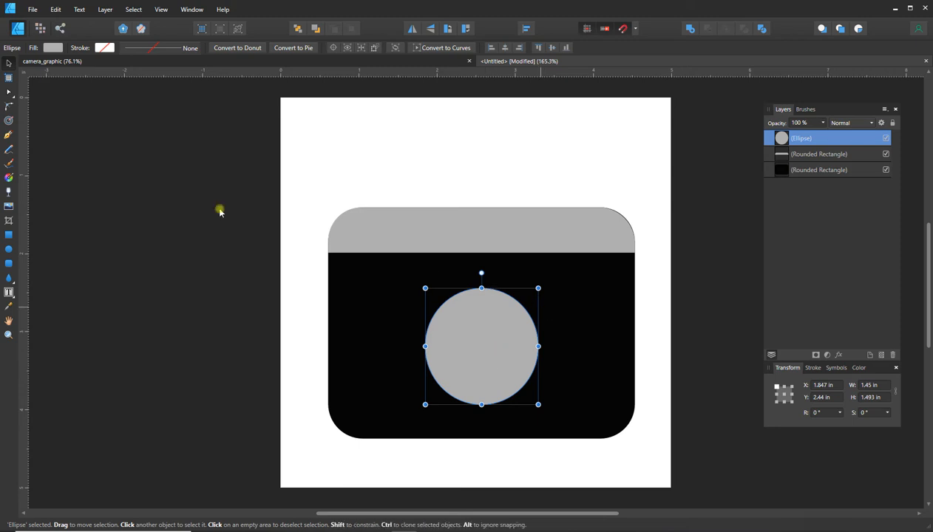
Step: Draw a rounded rectangle about 0.84 by 0.34 in near the right end of the grey strip and fill it black
{"action": "left_click", "coordinate": [7, 264]}
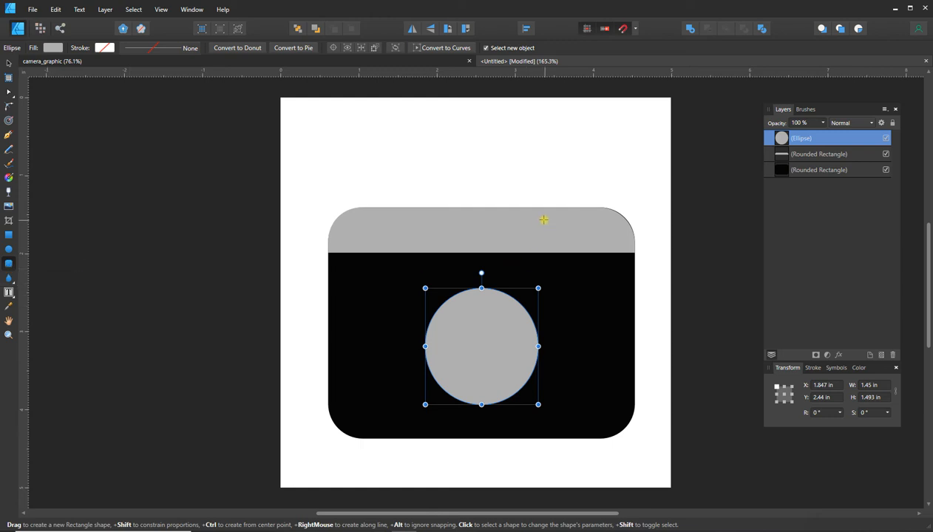
{"action": "left_click_drag", "start_coordinate": [543, 219], "coordinate": [610, 246]}
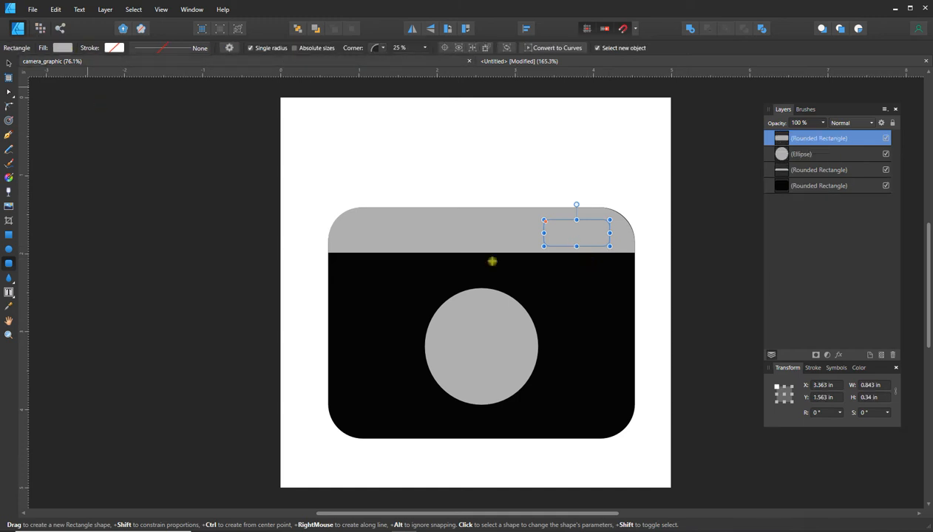
{"action": "left_click", "coordinate": [57, 48]}
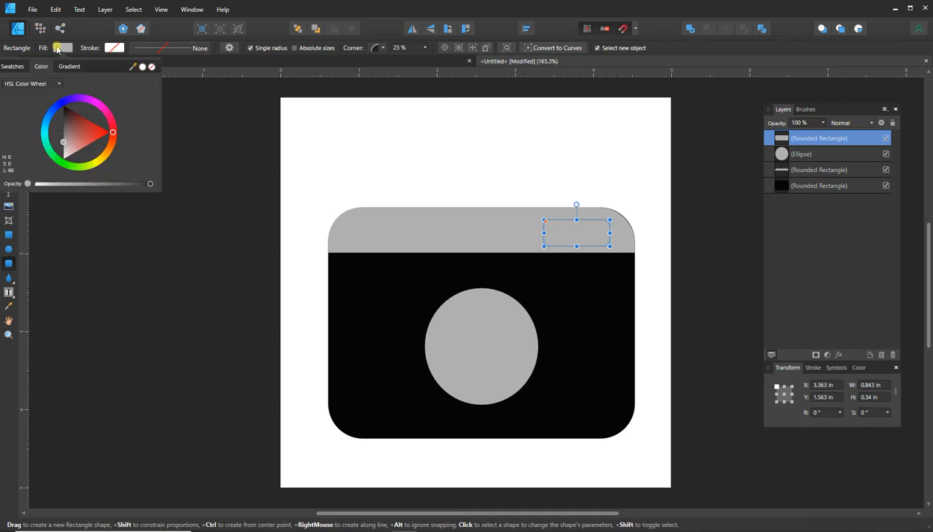
{"action": "left_click", "coordinate": [13, 66]}
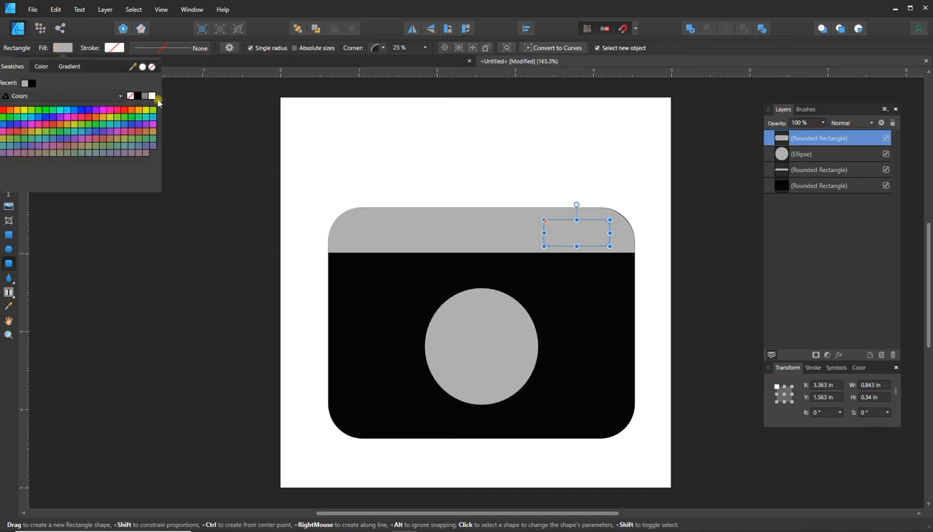
{"action": "left_click", "coordinate": [136, 96]}
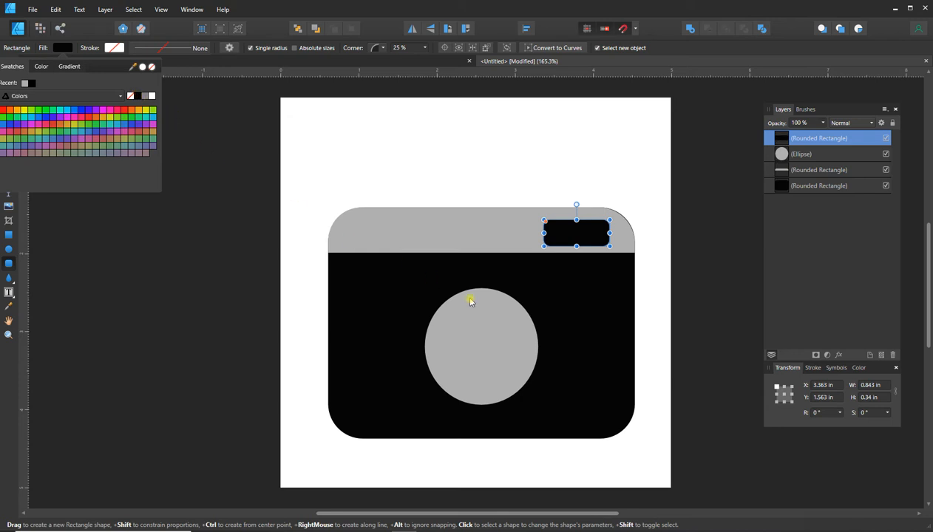
Step: Draw a thin black rounded rectangle about 0.82 by 0.11 in on the left part of the camera's top edge
{"action": "left_click", "coordinate": [7, 264]}
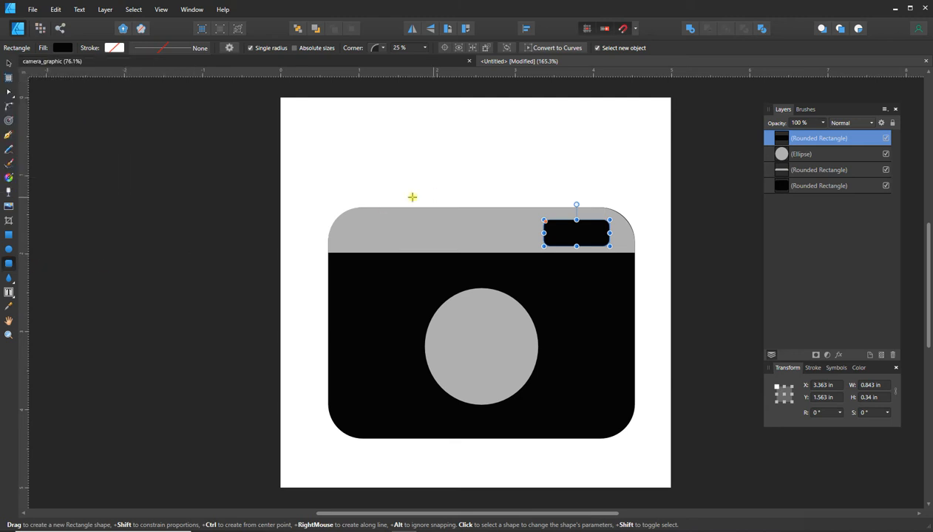
{"action": "left_click_drag", "start_coordinate": [361, 199], "coordinate": [426, 208]}
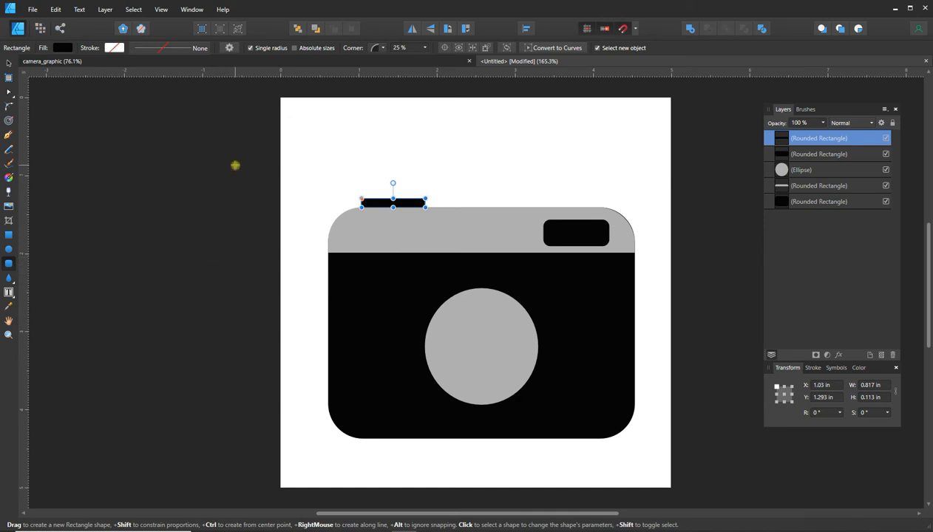
Step: Following the reference's top hump, draw a black trapezoid about 1.16 by 0.36 in above the camera, with its points at 13 % and 87 %
{"action": "left_click", "coordinate": [151, 60]}
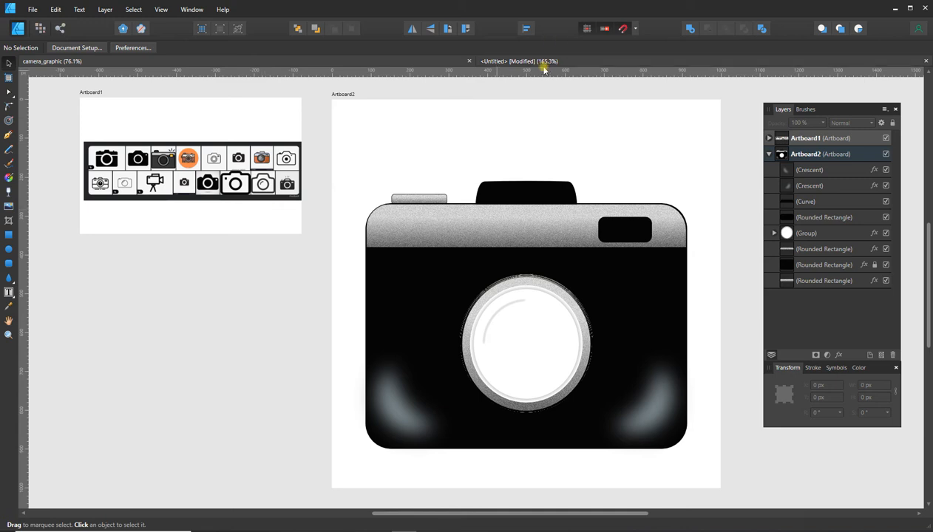
{"action": "scroll", "coordinate": [486, 200], "scroll_direction": "up", "scroll_amount": 1}
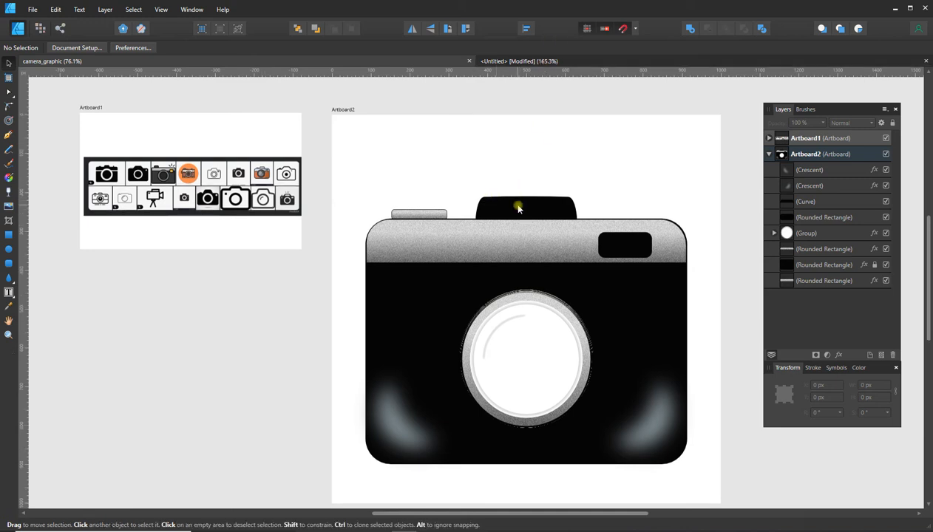
{"action": "left_click", "coordinate": [518, 209]}
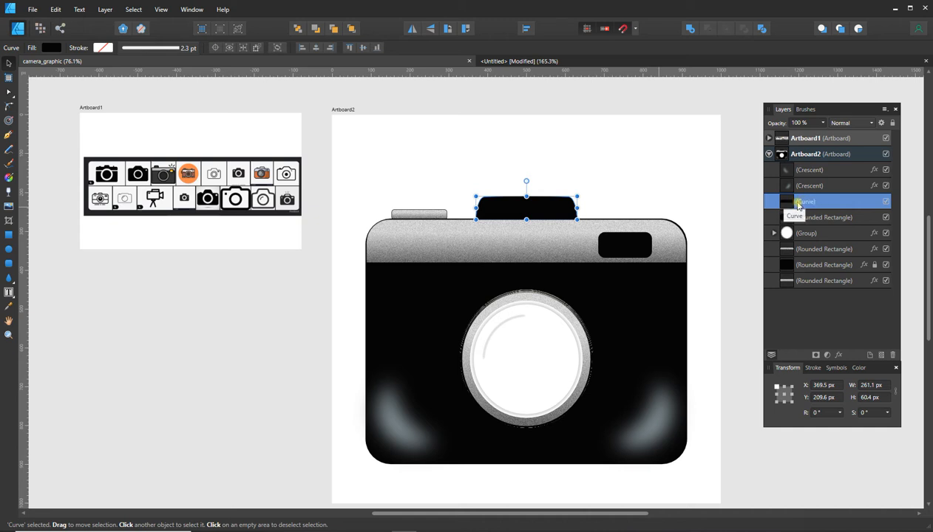
{"action": "left_click", "coordinate": [583, 62]}
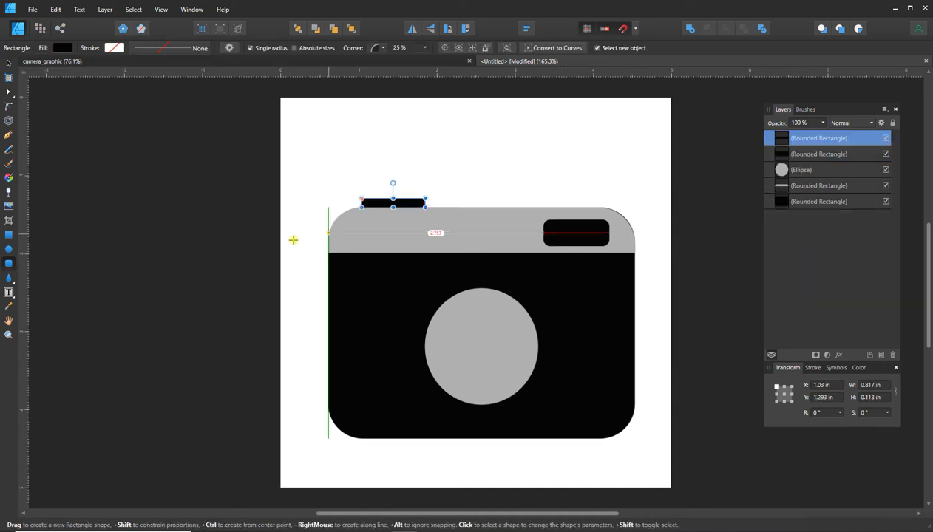
{"action": "left_click", "coordinate": [14, 285]}
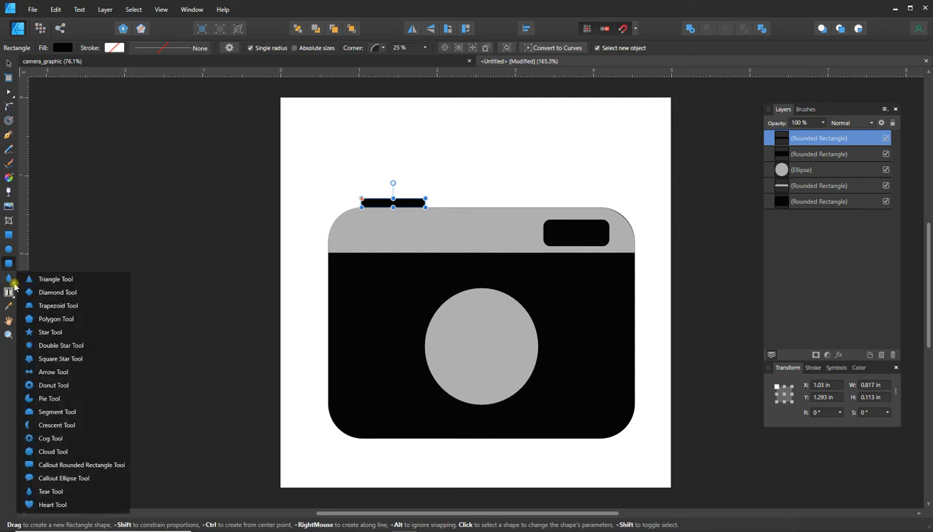
{"action": "left_click", "coordinate": [42, 305]}
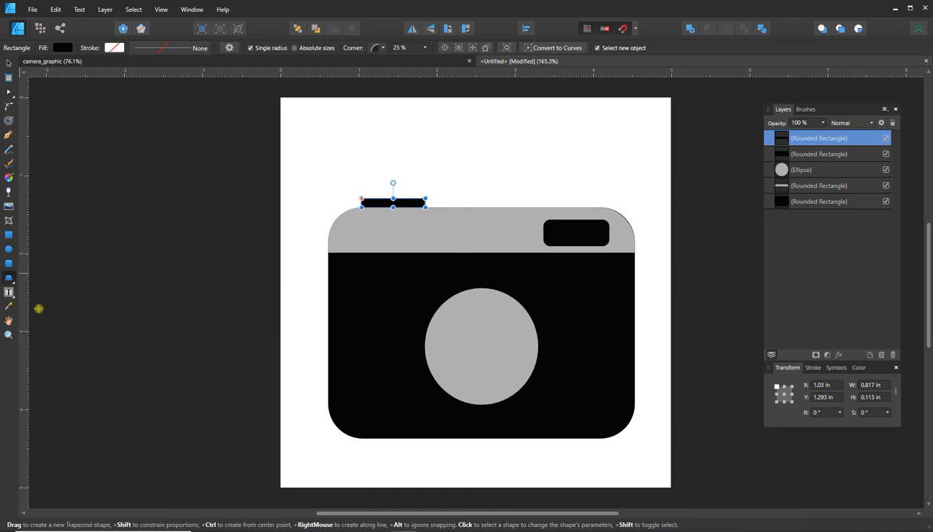
{"action": "left_click_drag", "start_coordinate": [459, 176], "coordinate": [548, 202]}
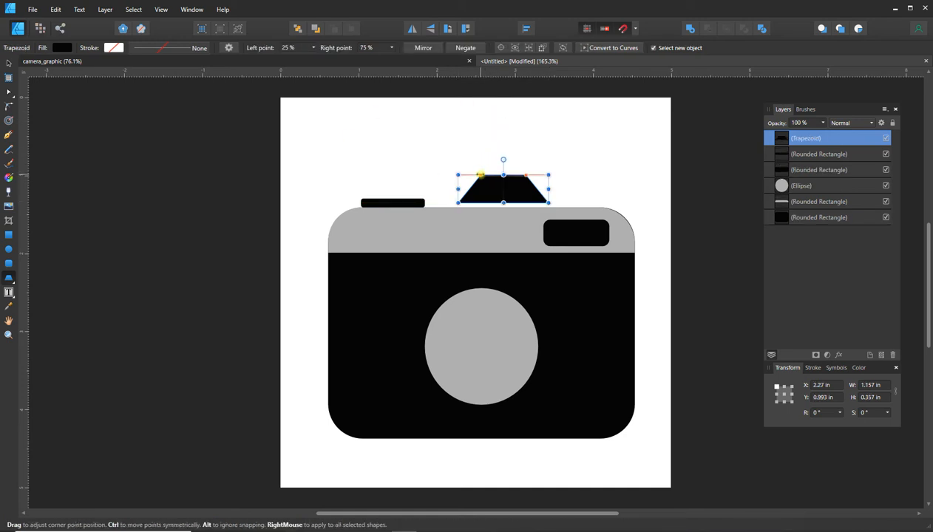
{"action": "left_click_drag", "start_coordinate": [480, 176], "coordinate": [541, 176]}
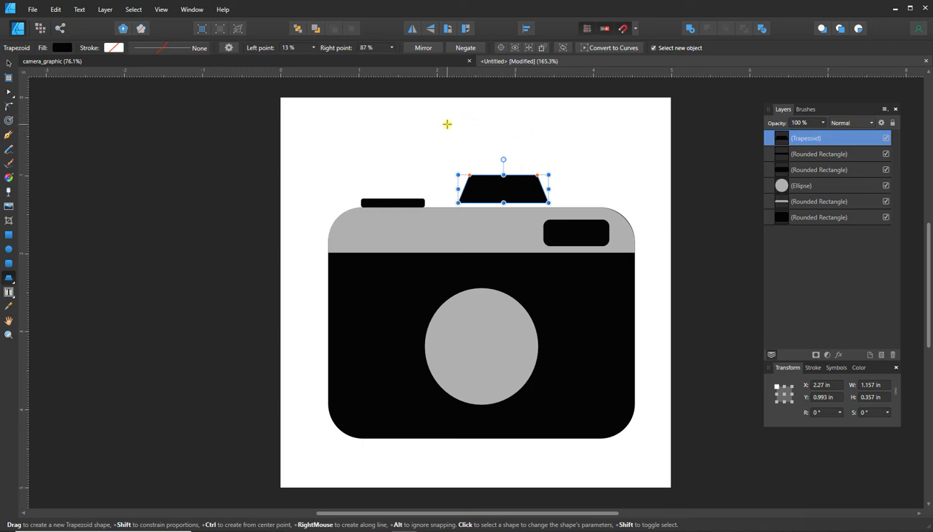
Step: Convert the trapezoid to curves and show its nodes for editing
{"action": "left_click", "coordinate": [608, 49]}
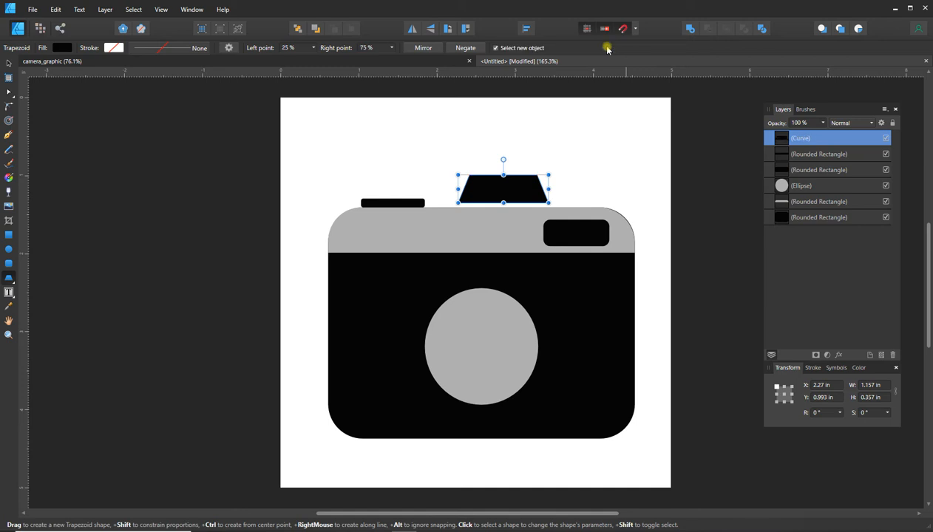
{"action": "left_click", "coordinate": [8, 92]}
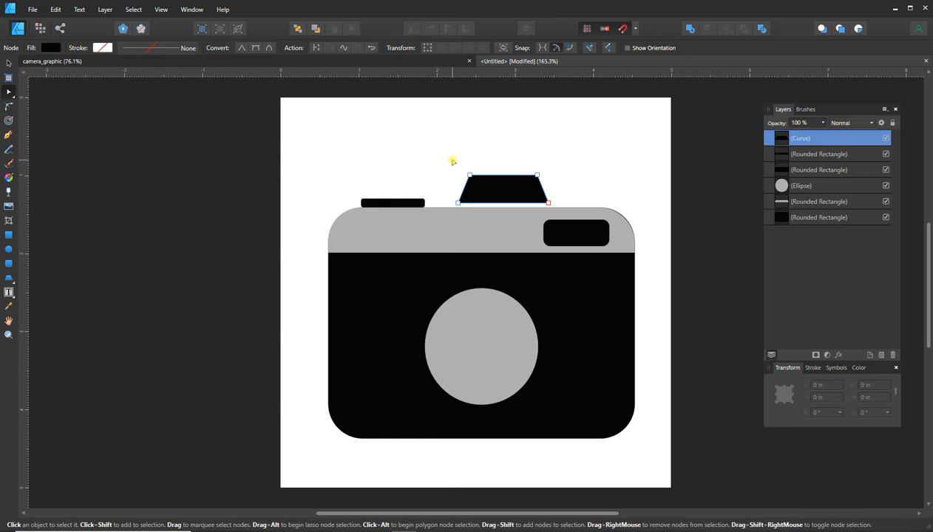
{"action": "key", "text": "ctrl+equal"}
{"action": "key", "text": "ctrl+equal"}
{"action": "key", "text": "ctrl+equal"}
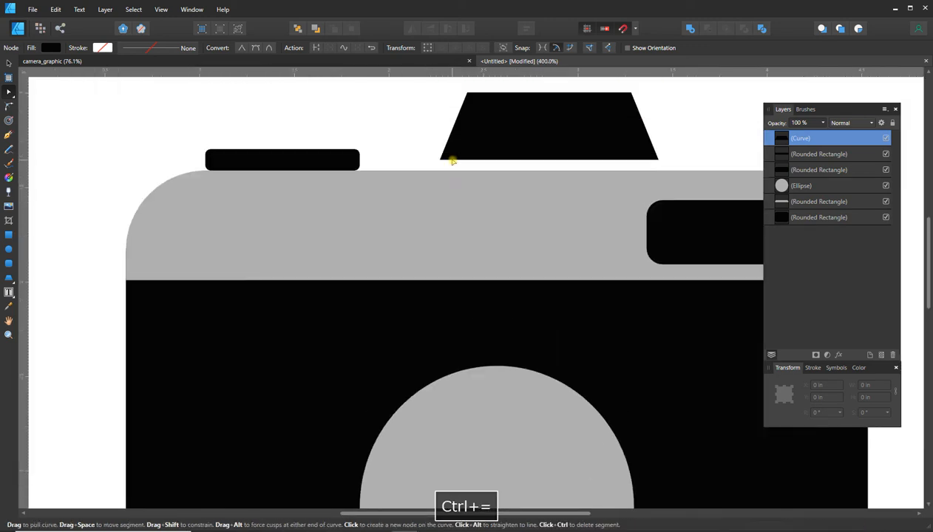
{"action": "scroll", "coordinate": [453, 161], "scroll_direction": "up", "scroll_amount": 3}
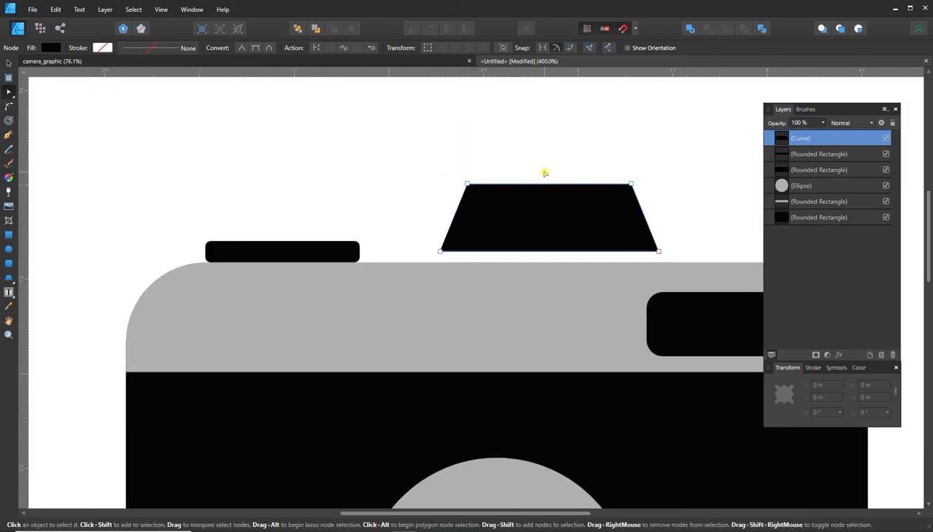
Step: Check the nodes of the hump in camera_graphic, and convert both upper corner nodes of the untitled document's trapezoid curve to smooth
{"action": "left_click", "coordinate": [236, 62]}
{"action": "left_click", "coordinate": [502, 204]}
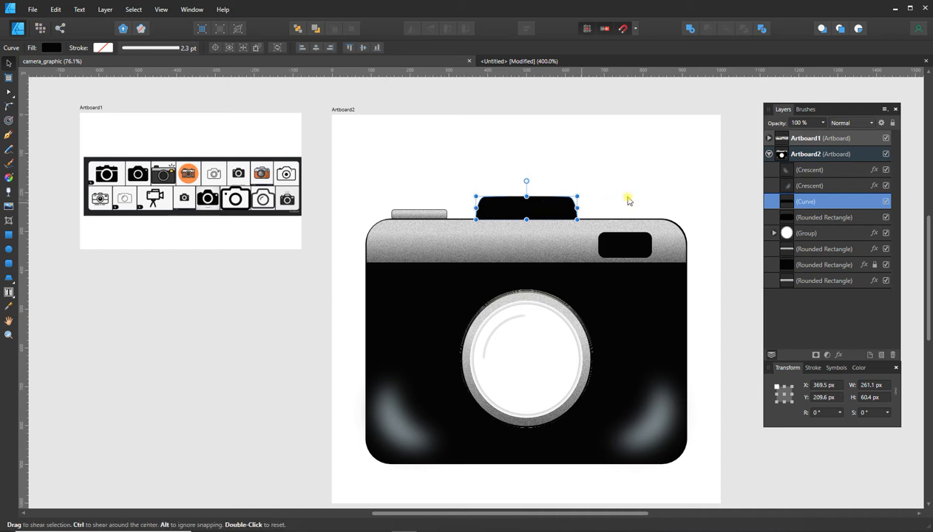
{"action": "left_click", "coordinate": [7, 94]}
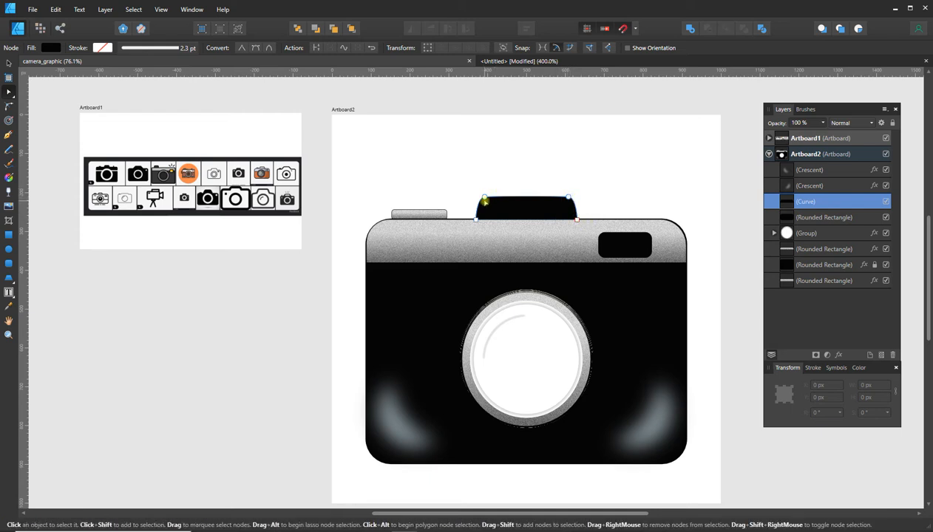
{"action": "left_click", "coordinate": [544, 63]}
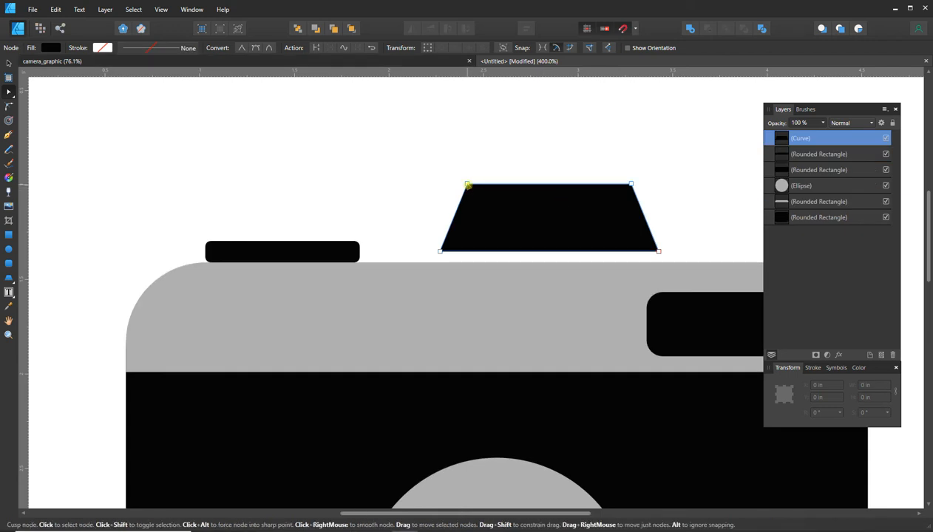
{"action": "left_click", "coordinate": [468, 185]}
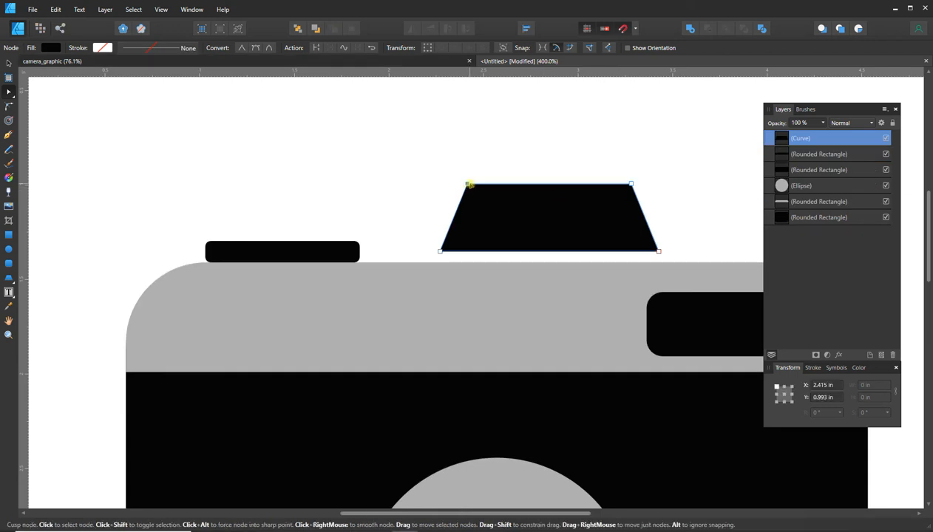
{"action": "left_click", "coordinate": [255, 48]}
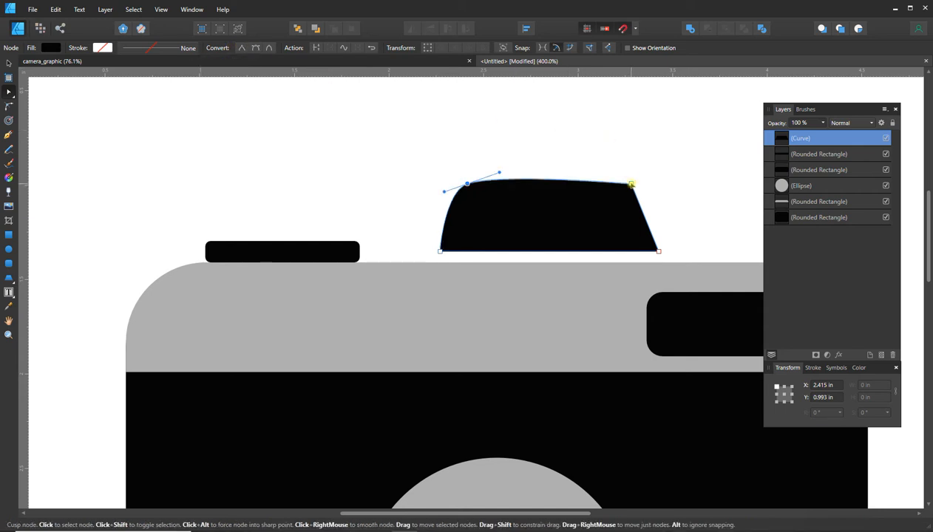
{"action": "left_click", "coordinate": [631, 184]}
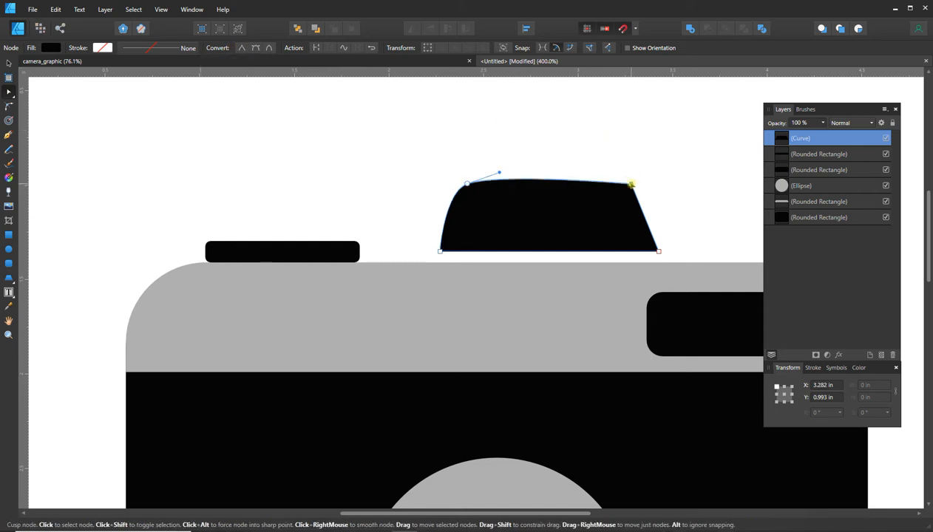
{"action": "left_click", "coordinate": [255, 49]}
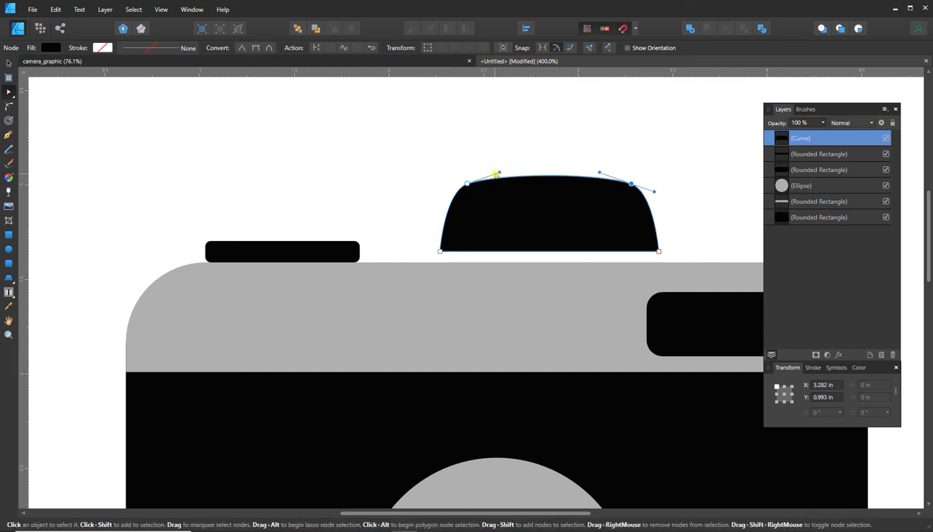
Step: Level the inner handles of the two upper nodes to flatten the curve's top edge between its rounded corners
{"action": "left_click_drag", "start_coordinate": [499, 174], "coordinate": [505, 184]}
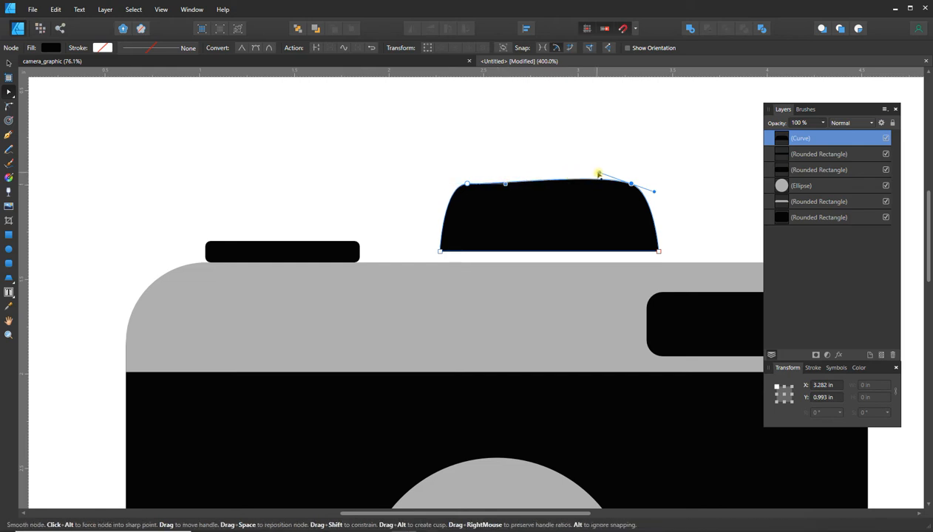
{"action": "left_click_drag", "start_coordinate": [598, 175], "coordinate": [591, 183]}
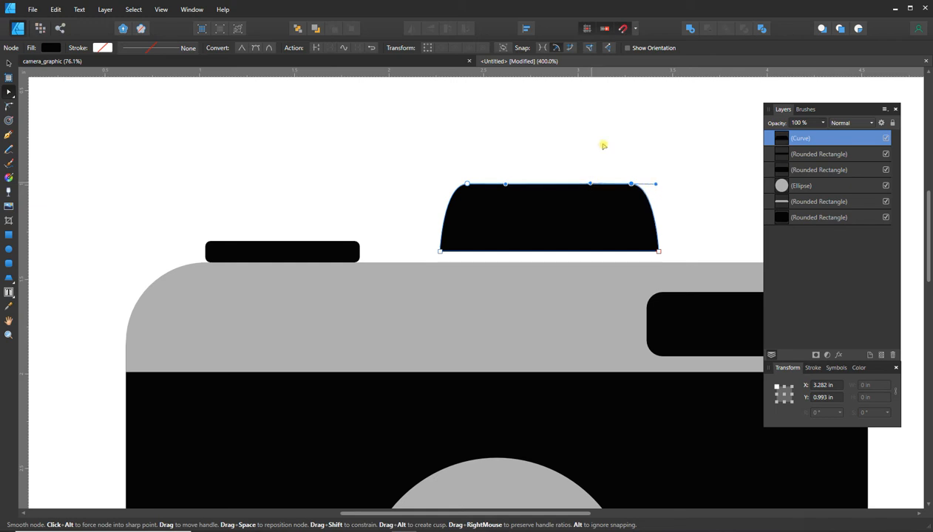
{"action": "left_click", "coordinate": [625, 140]}
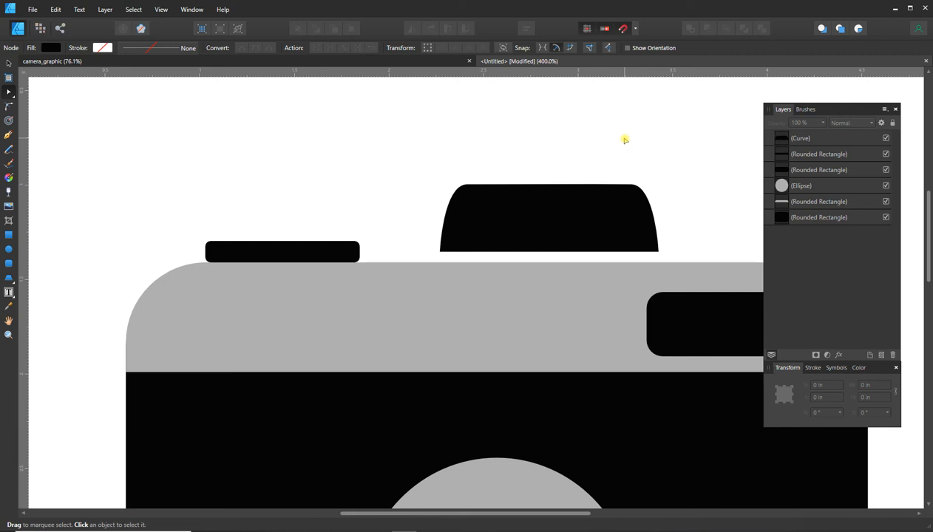
Step: Move the black hump down onto the grey strip's top edge and centre it horizontally on the camera body
{"action": "left_click", "coordinate": [8, 63]}
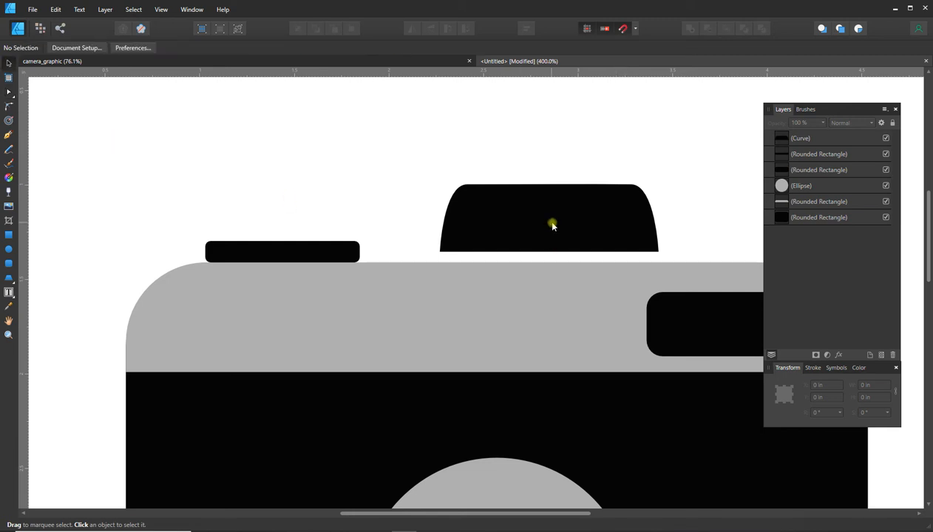
{"action": "left_click_drag", "start_coordinate": [538, 235], "coordinate": [530, 238]}
{"action": "key", "text": "ctrl+minus"}
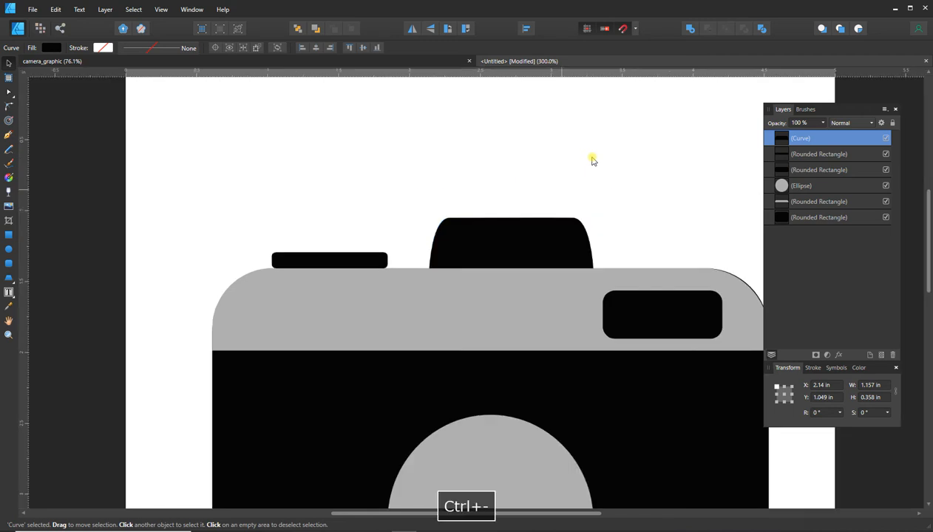
{"action": "key", "text": "ctrl+minus"}
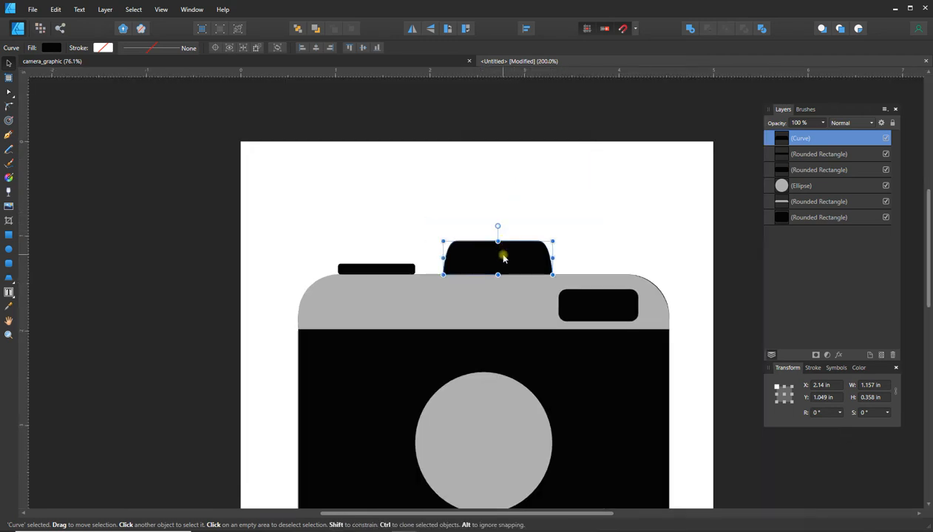
{"action": "left_click_drag", "start_coordinate": [500, 257], "coordinate": [492, 259]}
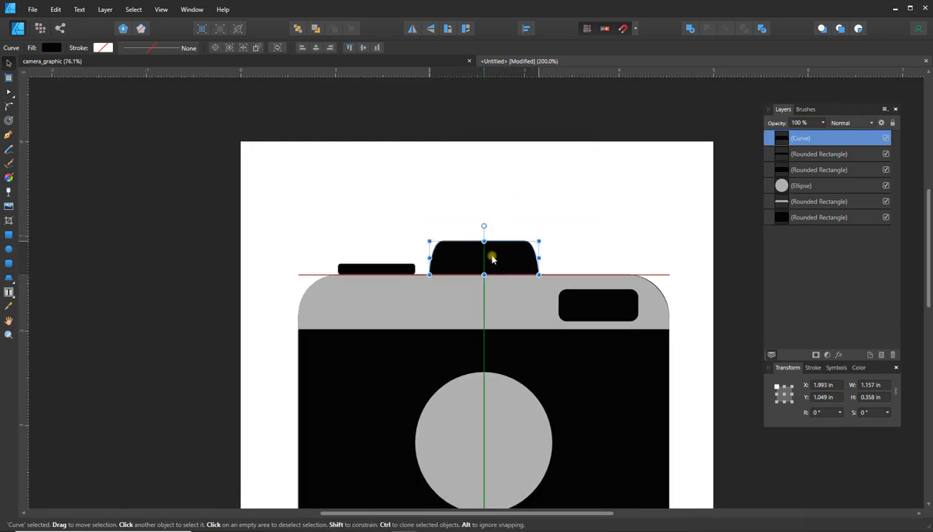
{"action": "left_click", "coordinate": [605, 192]}
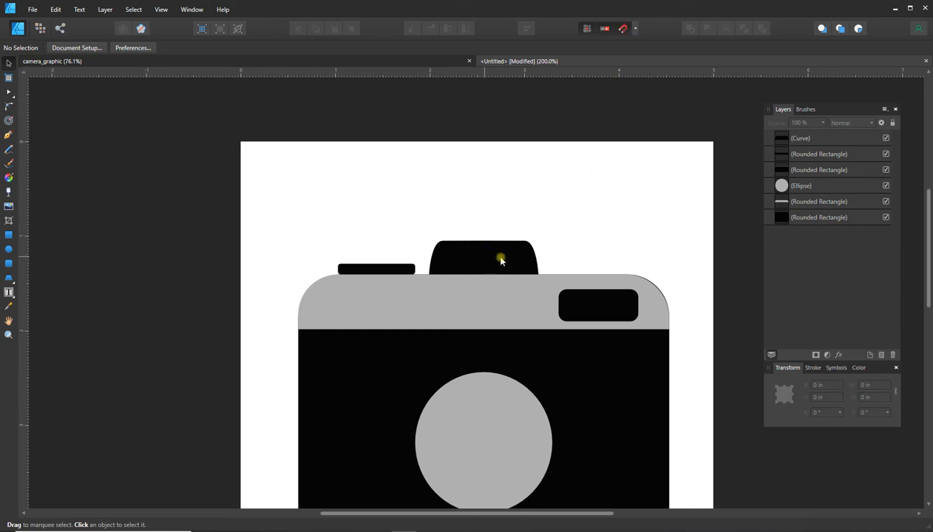
{"action": "left_click_drag", "start_coordinate": [500, 260], "coordinate": [486, 261]}
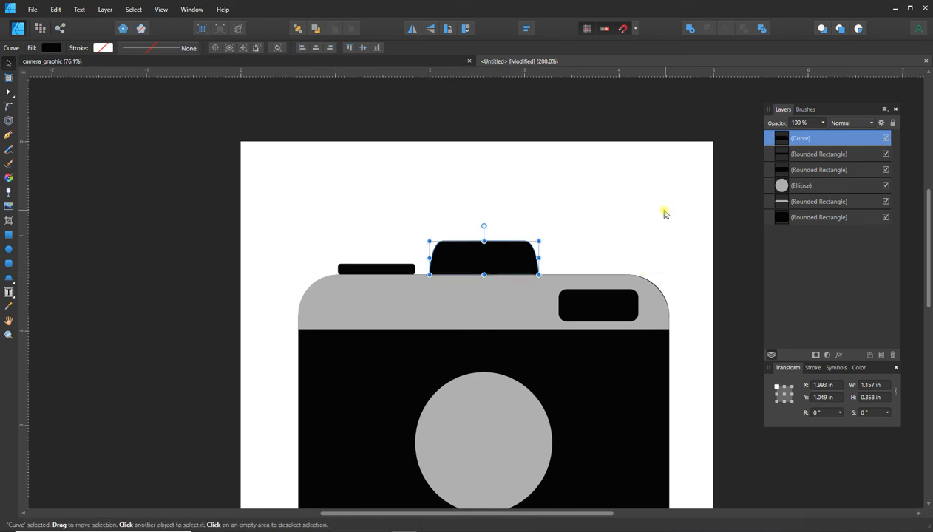
Step: Examine how the lens group in camera_graphic is built by hiding and restoring its white ellipse and highlight curve
{"action": "left_click", "coordinate": [663, 214]}
{"action": "scroll", "coordinate": [663, 212], "scroll_direction": "down", "scroll_amount": 3}
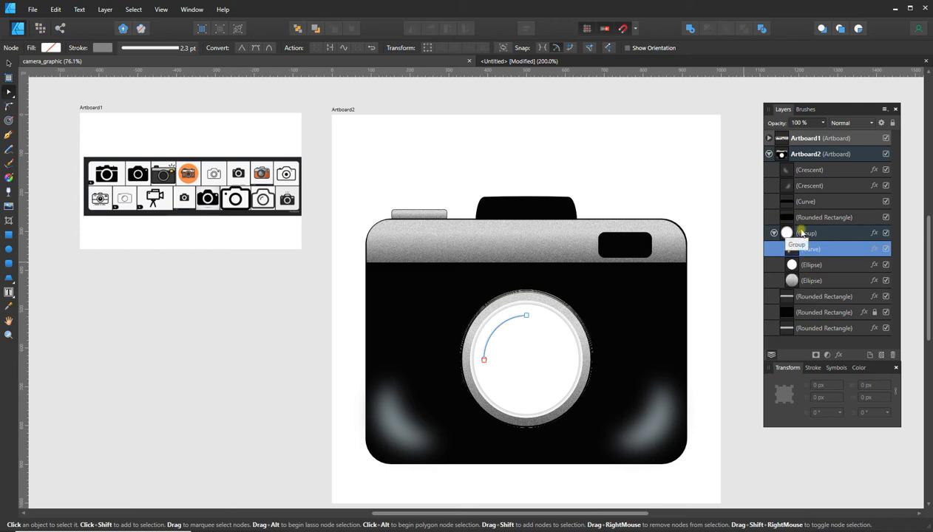
{"action": "left_click", "coordinate": [813, 281]}
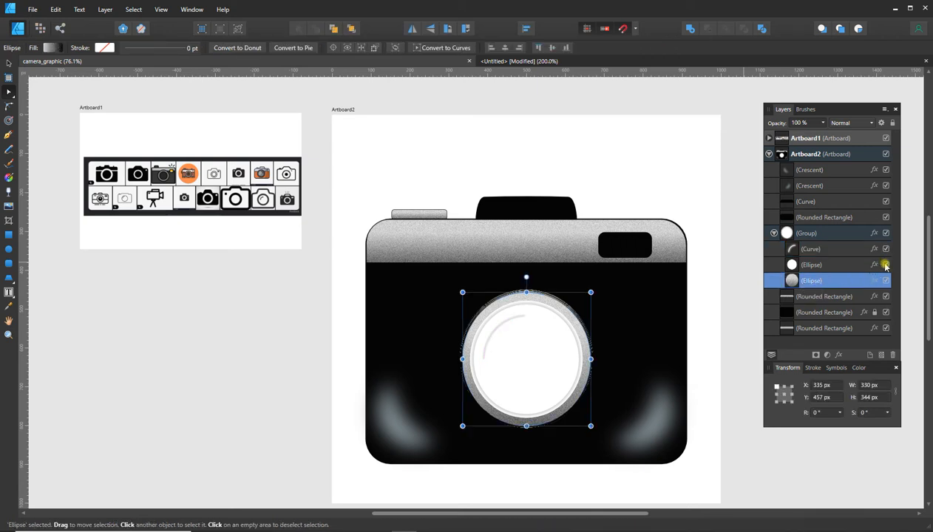
{"action": "left_click", "coordinate": [886, 265]}
{"action": "left_click", "coordinate": [886, 250]}
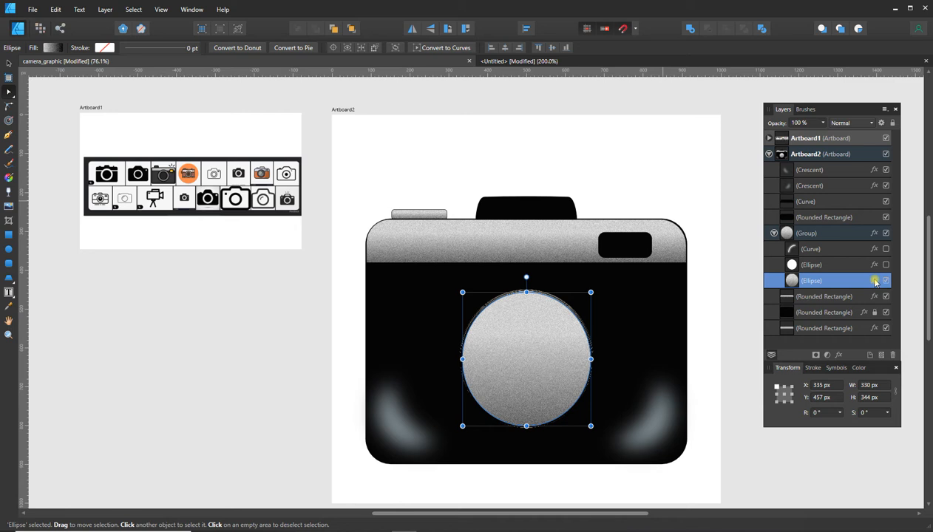
{"action": "left_click", "coordinate": [817, 265]}
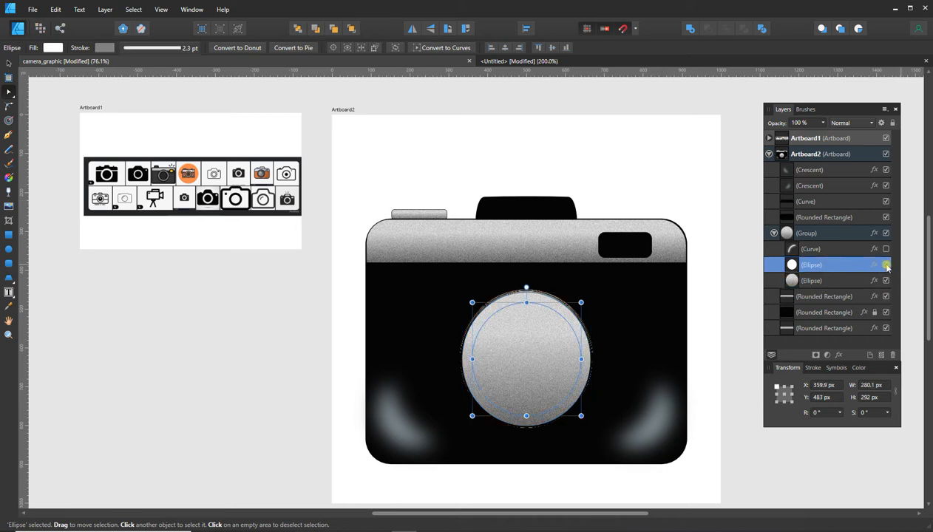
{"action": "left_click", "coordinate": [886, 268]}
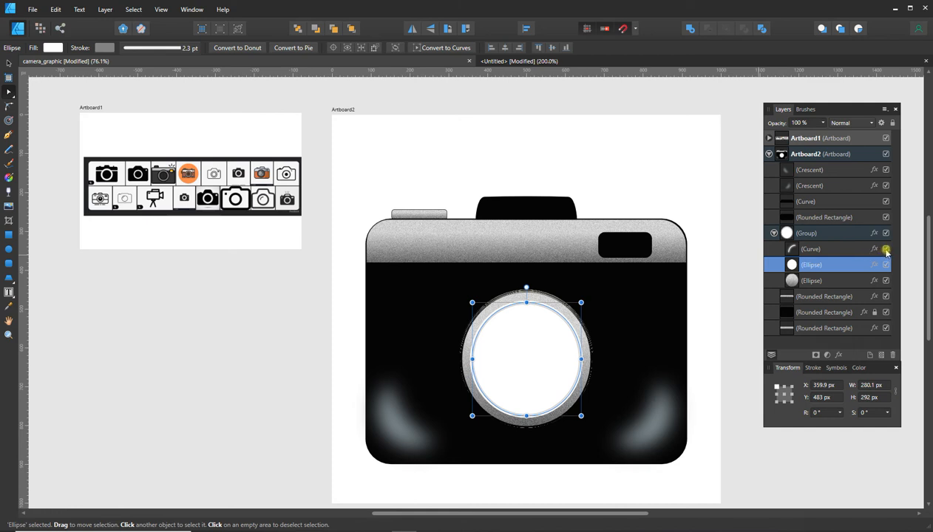
{"action": "left_click", "coordinate": [886, 250]}
{"action": "left_click", "coordinate": [861, 250]}
{"action": "key", "text": "a"}
{"action": "left_click", "coordinate": [737, 292]}
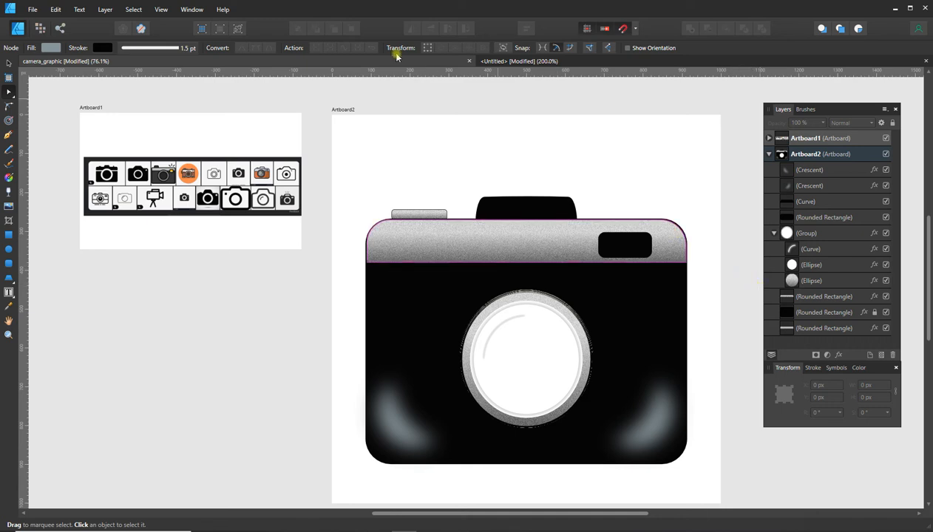
Step: In the untitled document, duplicate the grey lens ellipse in place and fill the copy with white
{"action": "left_click", "coordinate": [526, 62]}
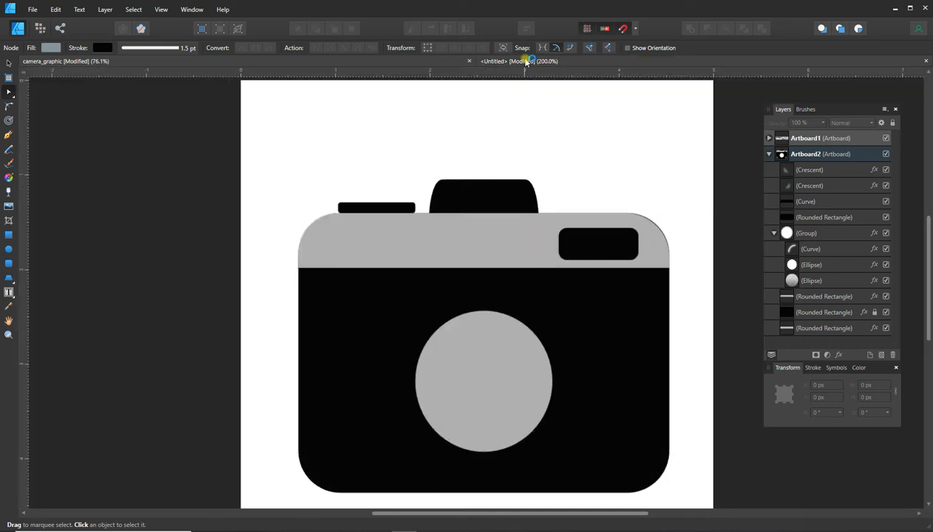
{"action": "left_click", "coordinate": [486, 352]}
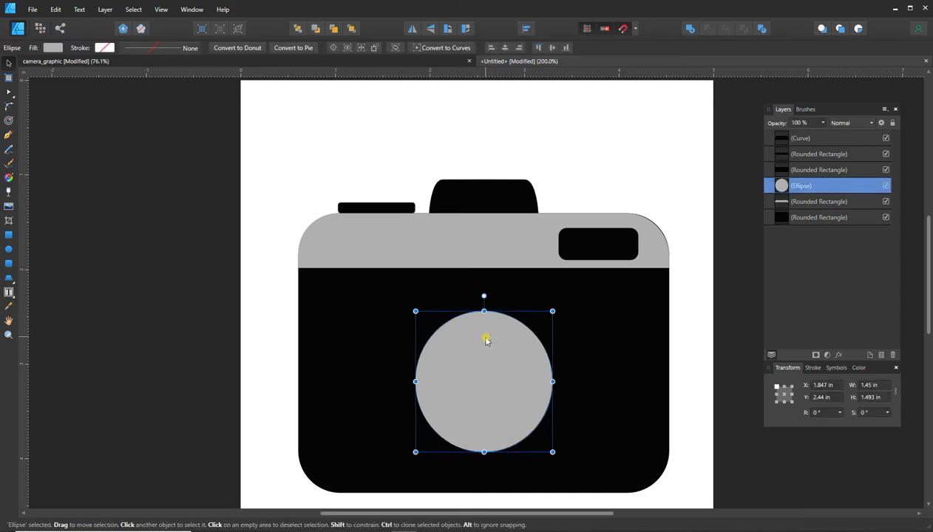
{"action": "key", "text": "ctrl+c"}
{"action": "key", "text": "ctrl+v"}
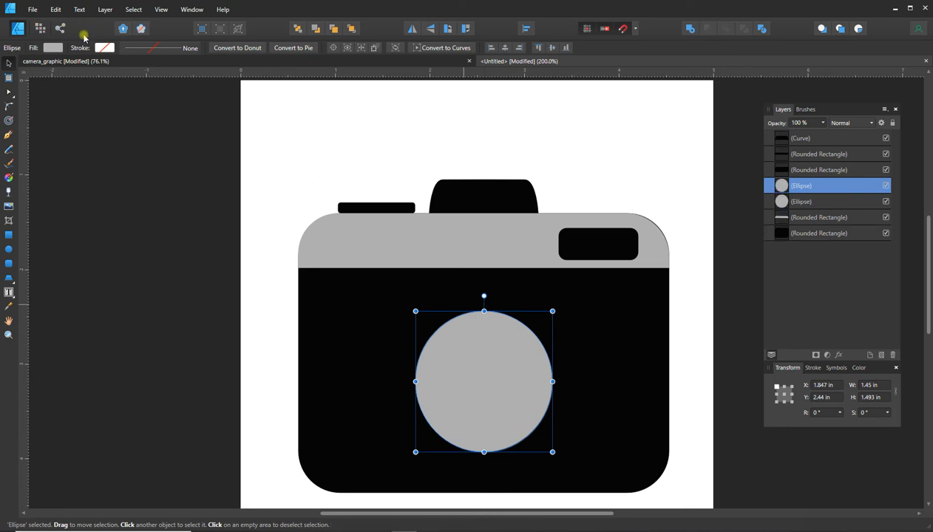
{"action": "left_click", "coordinate": [53, 47]}
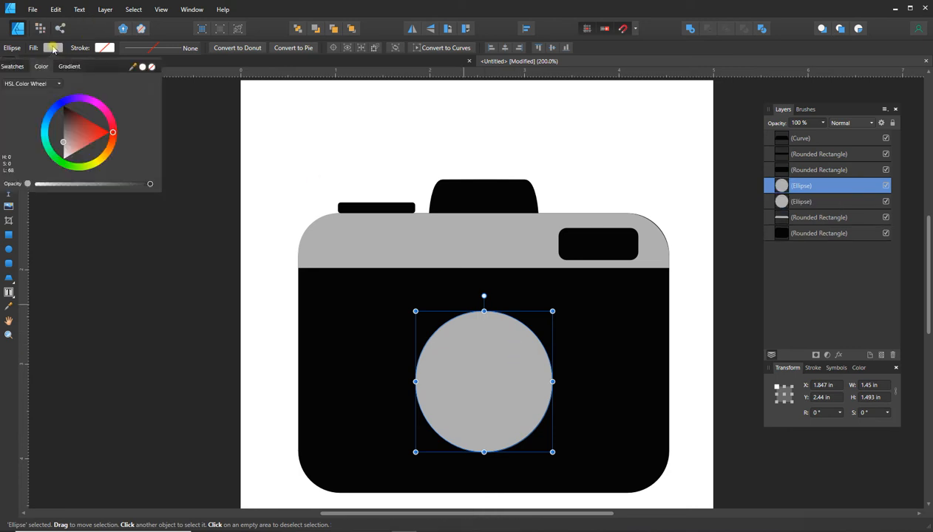
{"action": "left_click", "coordinate": [142, 68]}
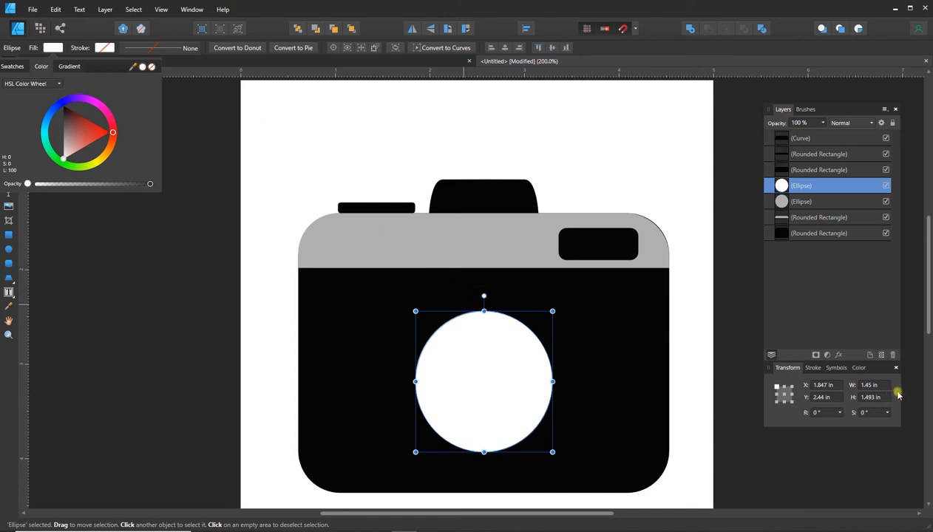
Step: Shrink the white ellipse to about 1.33 × 1.35 in and centre it on the grey lens ellipse
{"action": "left_click", "coordinate": [875, 369]}
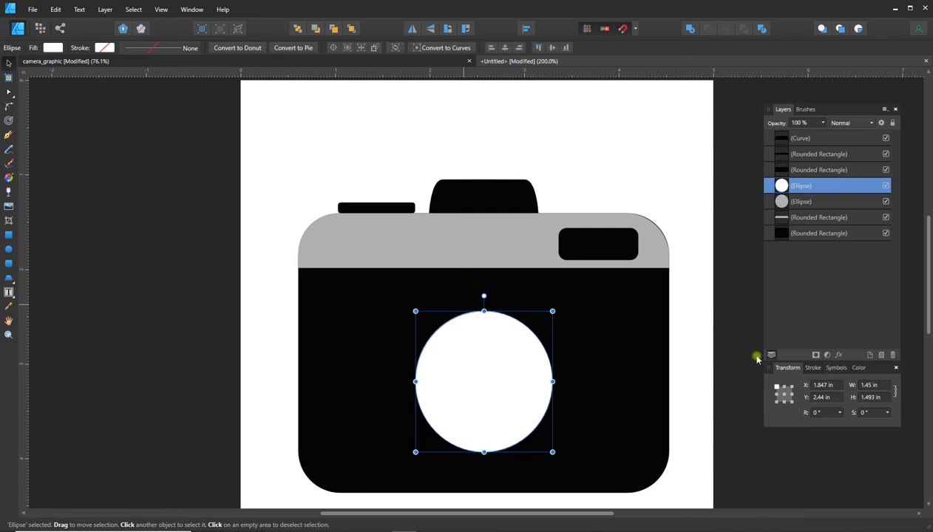
{"action": "left_click_drag", "start_coordinate": [548, 315], "coordinate": [544, 326]}
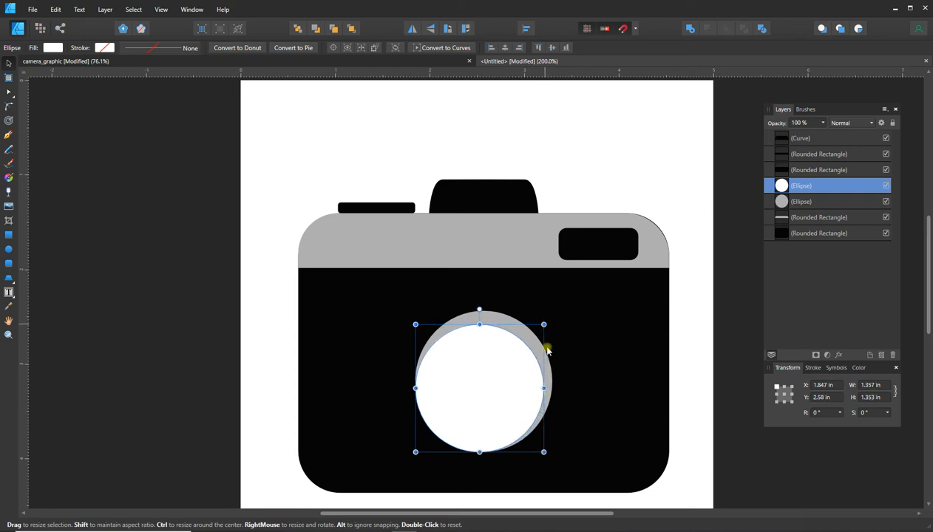
{"action": "left_click_drag", "start_coordinate": [500, 387], "coordinate": [544, 382]}
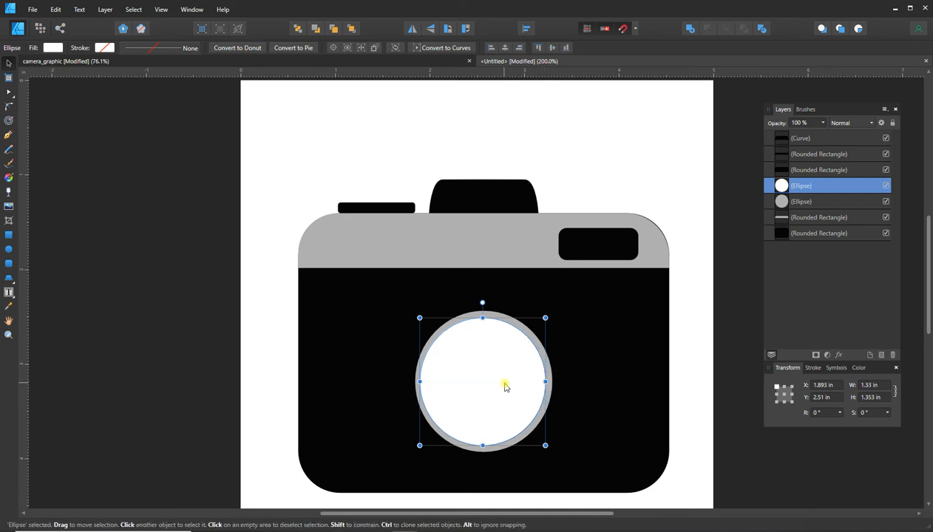
{"action": "left_click", "coordinate": [508, 387]}
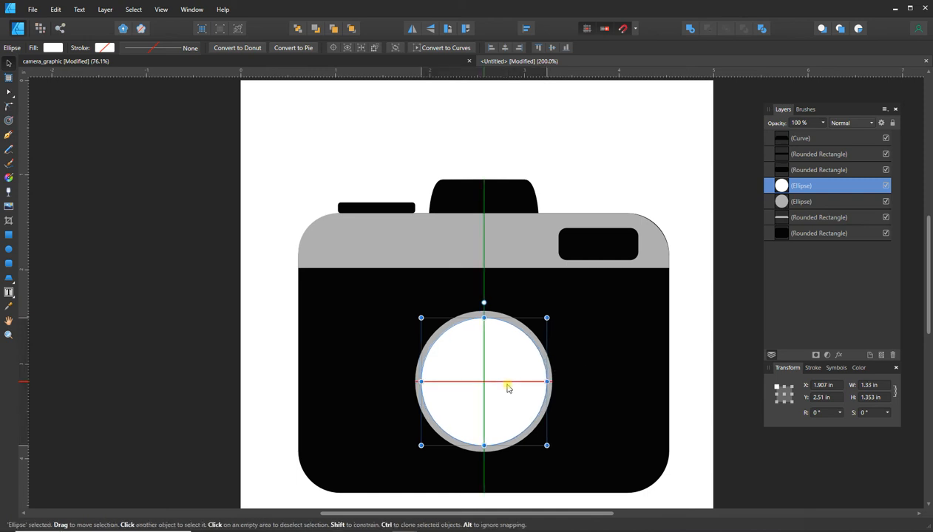
{"action": "left_click", "coordinate": [726, 386]}
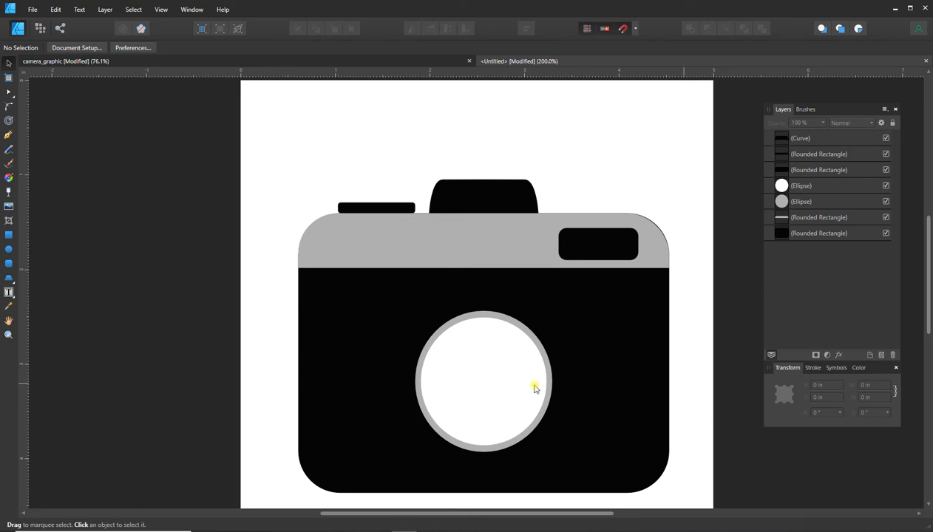
Step: Give the white lens ellipse a grey stroke 2.3 pt wide, using the recently used grey
{"action": "left_click", "coordinate": [487, 383]}
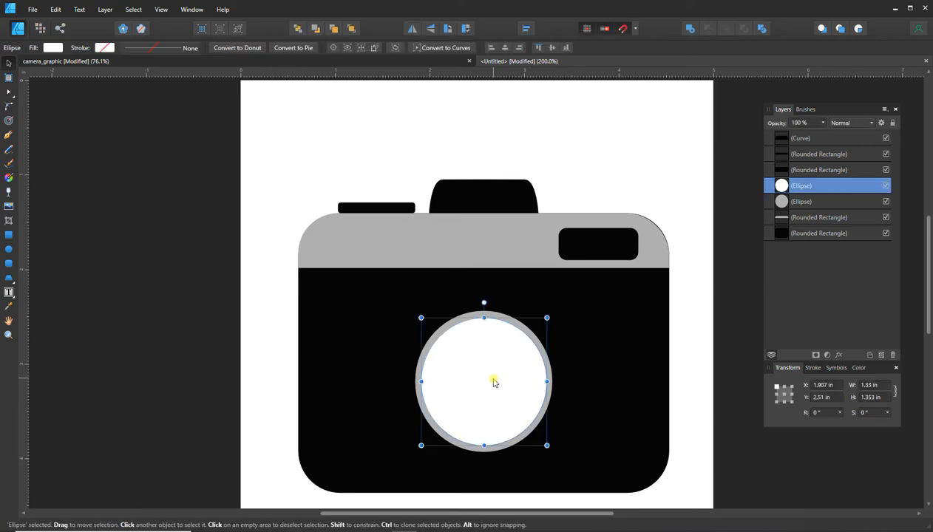
{"action": "left_click", "coordinate": [104, 48]}
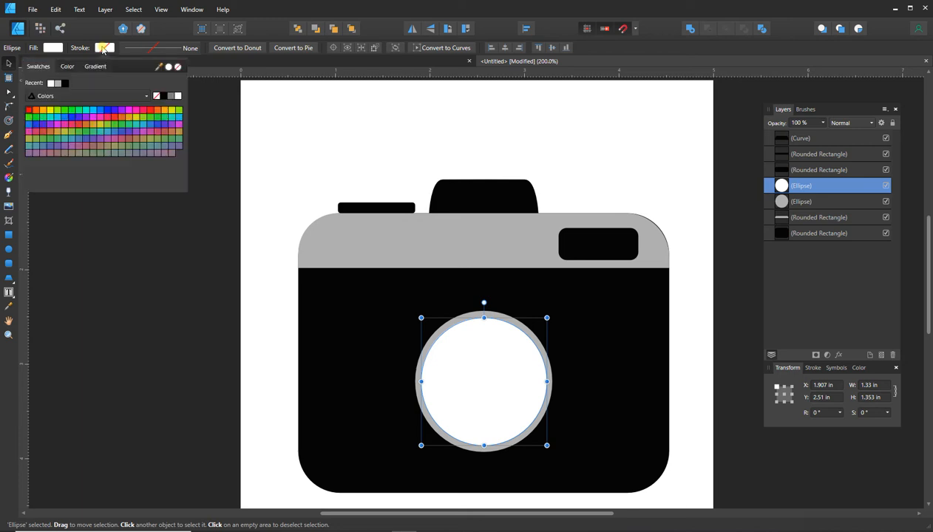
{"action": "left_click", "coordinate": [58, 82]}
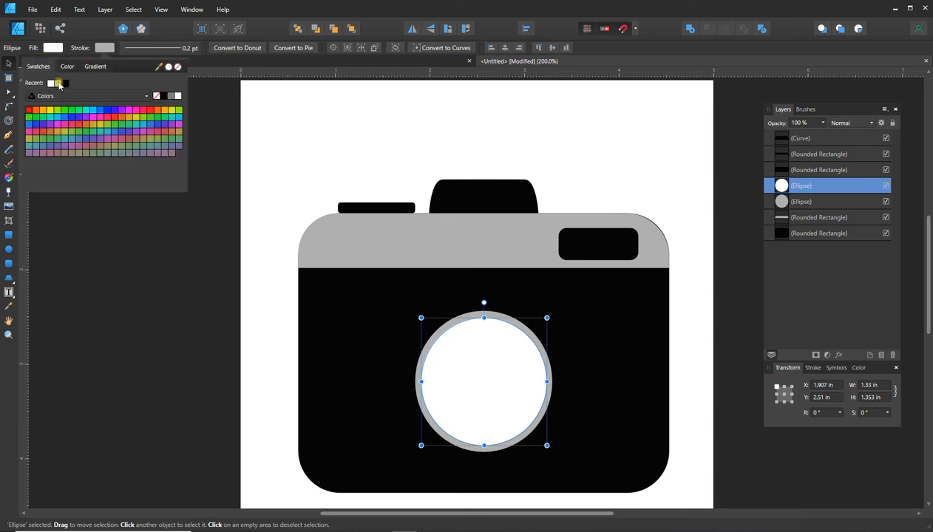
{"action": "left_click", "coordinate": [152, 48]}
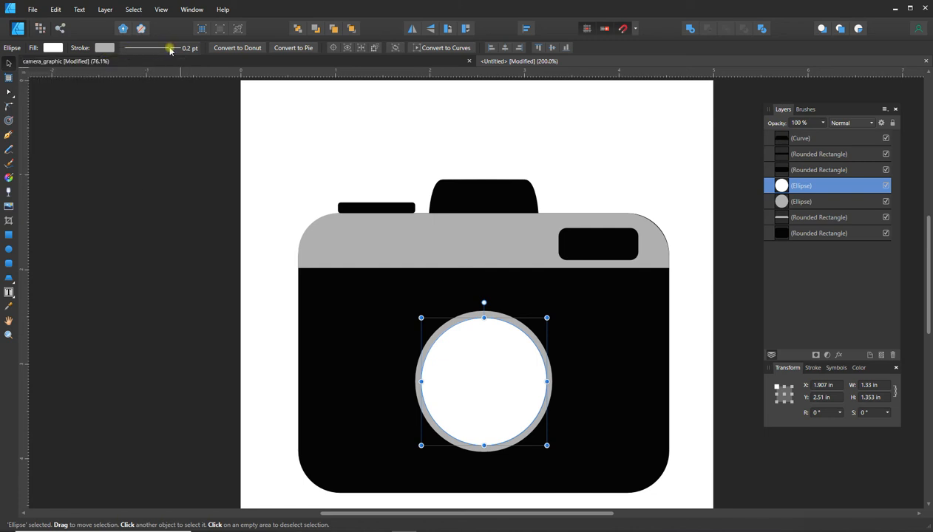
{"action": "left_click", "coordinate": [170, 49]}
{"action": "left_click_drag", "start_coordinate": [130, 83], "coordinate": [147, 86]}
{"action": "left_click_drag", "start_coordinate": [139, 87], "coordinate": [136, 86]}
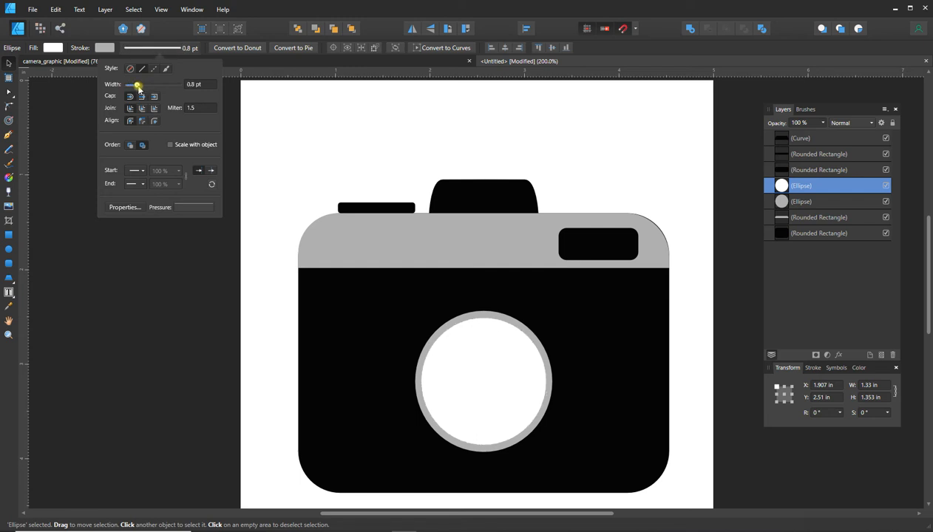
{"action": "left_click_drag", "start_coordinate": [138, 86], "coordinate": [141, 88]}
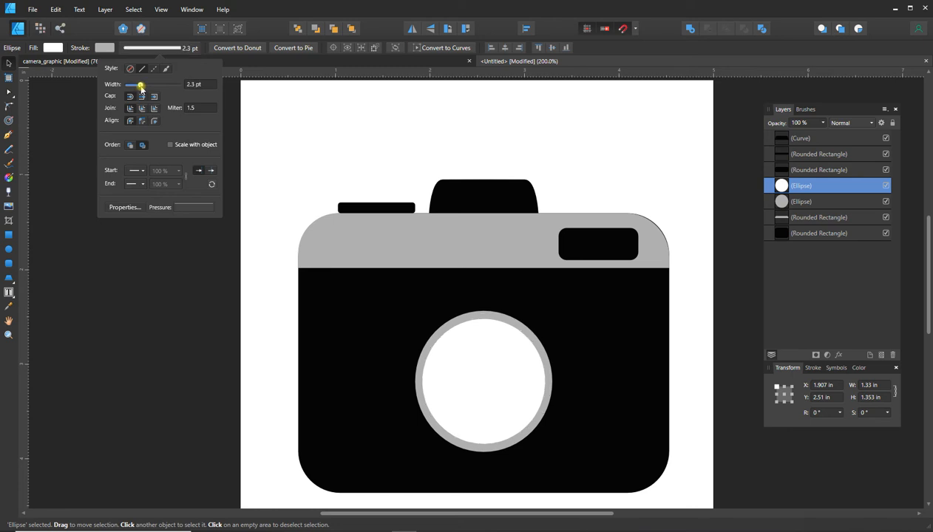
{"action": "left_click", "coordinate": [119, 311]}
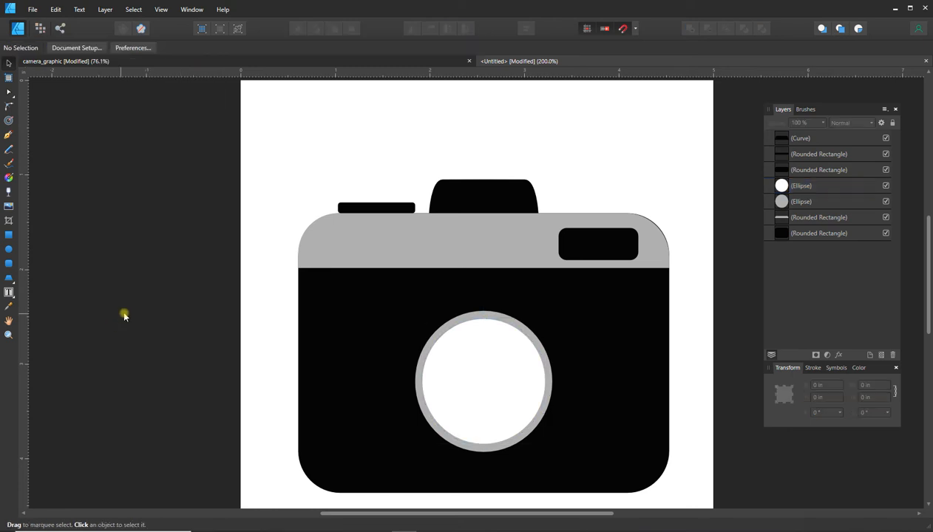
Step: Draw a donut shape about 0.9 in across in the empty area above the camera body's upper-left corner
{"action": "left_click", "coordinate": [460, 377]}
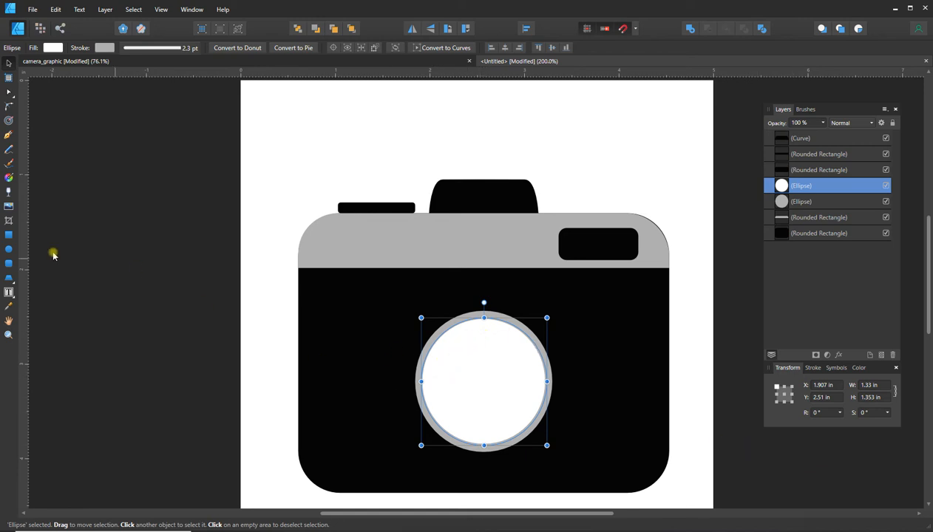
{"action": "left_click", "coordinate": [13, 282]}
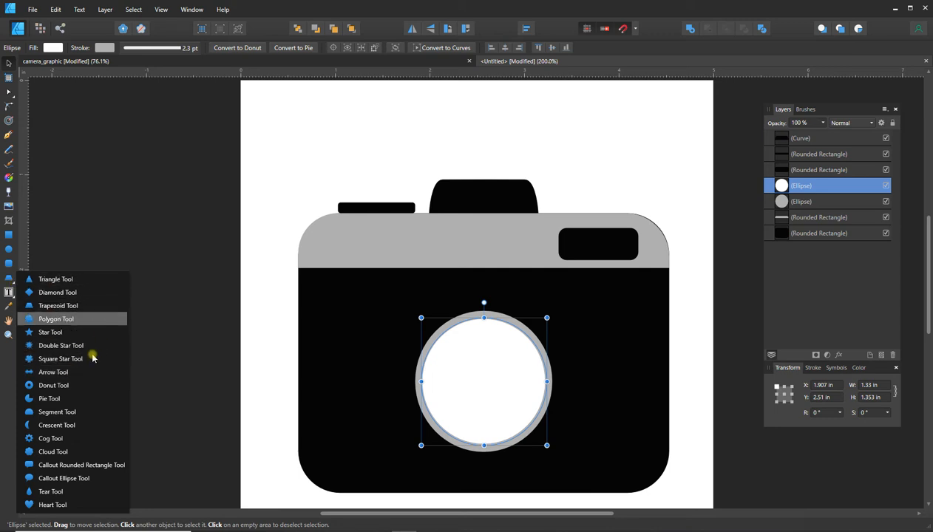
{"action": "left_click", "coordinate": [44, 386]}
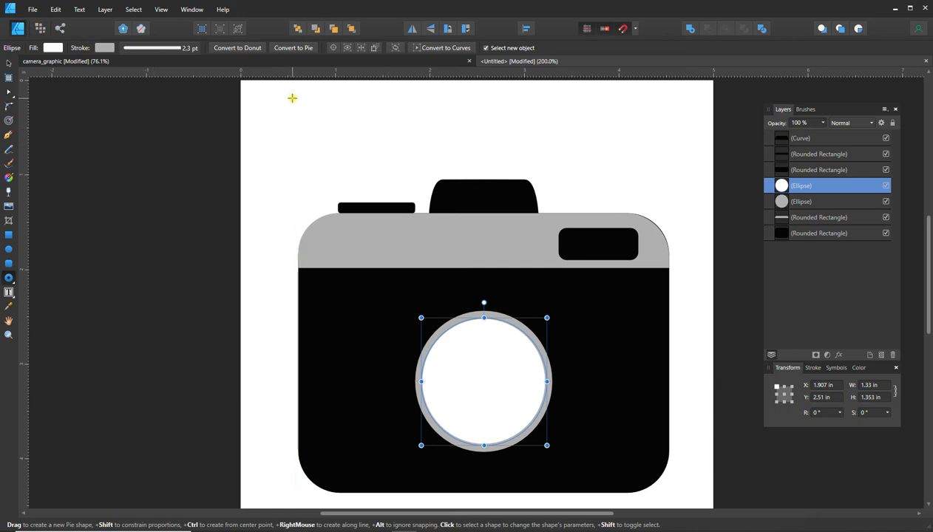
{"action": "left_click_drag", "start_coordinate": [292, 98], "coordinate": [377, 183]}
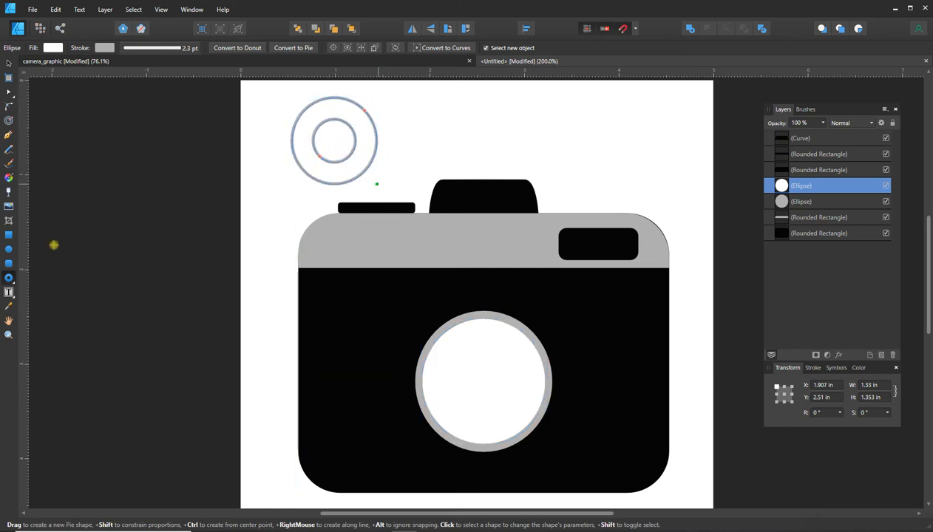
{"action": "left_click", "coordinate": [15, 286]}
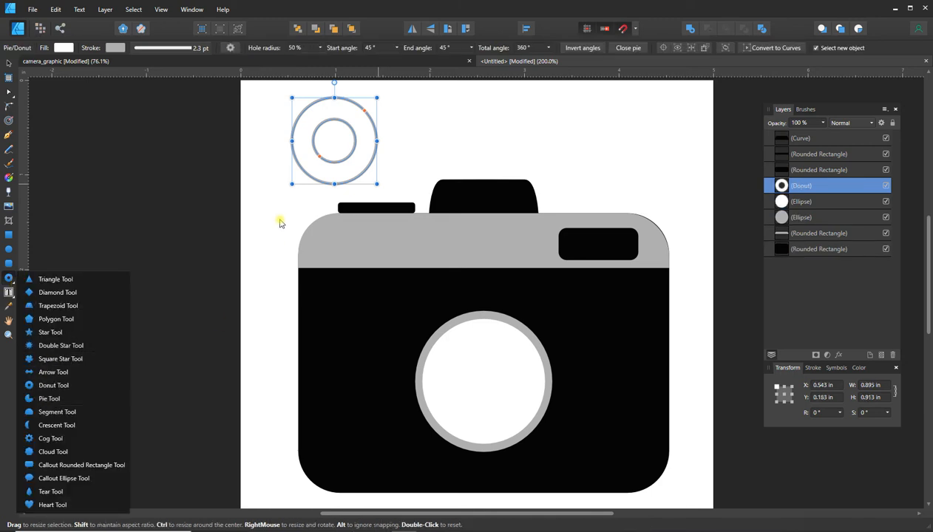
Step: Set the donut's hole radius to 100% and its start angle to 308° to reduce it to a thin arc
{"action": "left_click", "coordinate": [319, 48]}
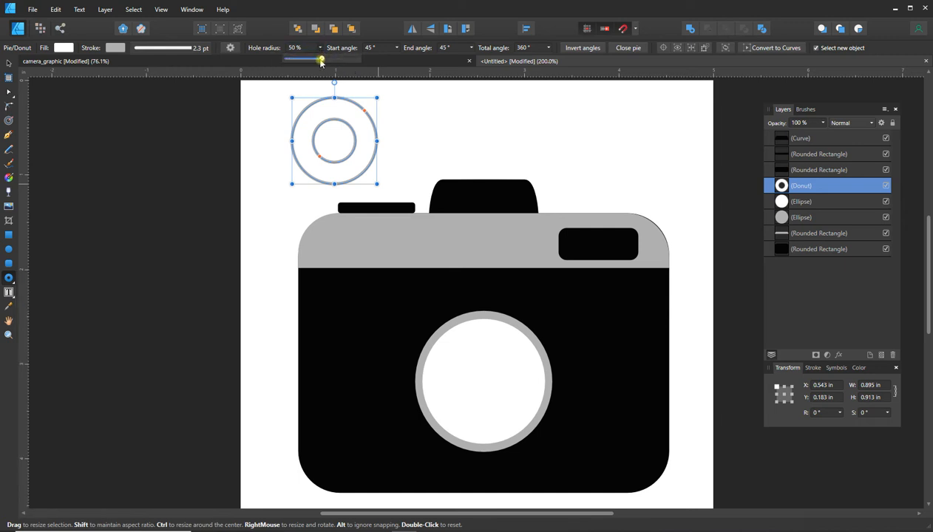
{"action": "left_click_drag", "start_coordinate": [320, 62], "coordinate": [382, 70]}
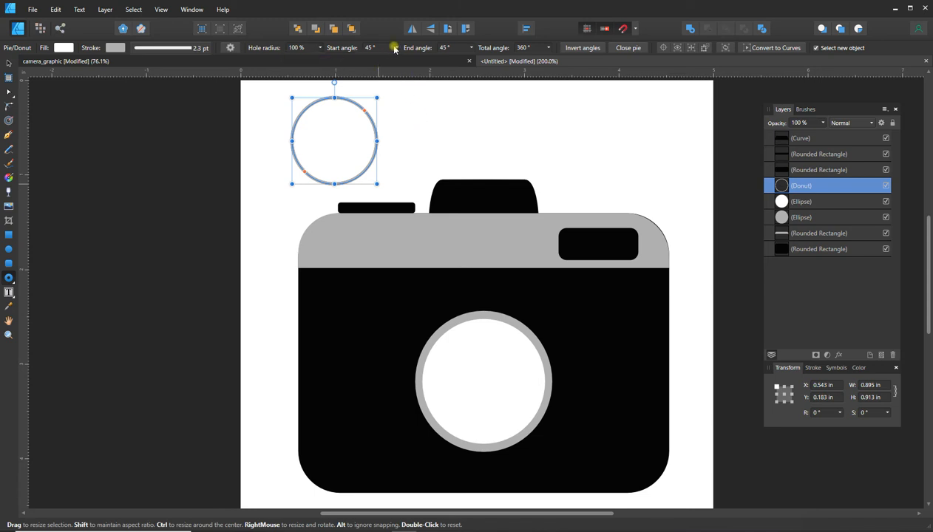
{"action": "left_click", "coordinate": [394, 48]}
{"action": "left_click_drag", "start_coordinate": [394, 60], "coordinate": [452, 68]}
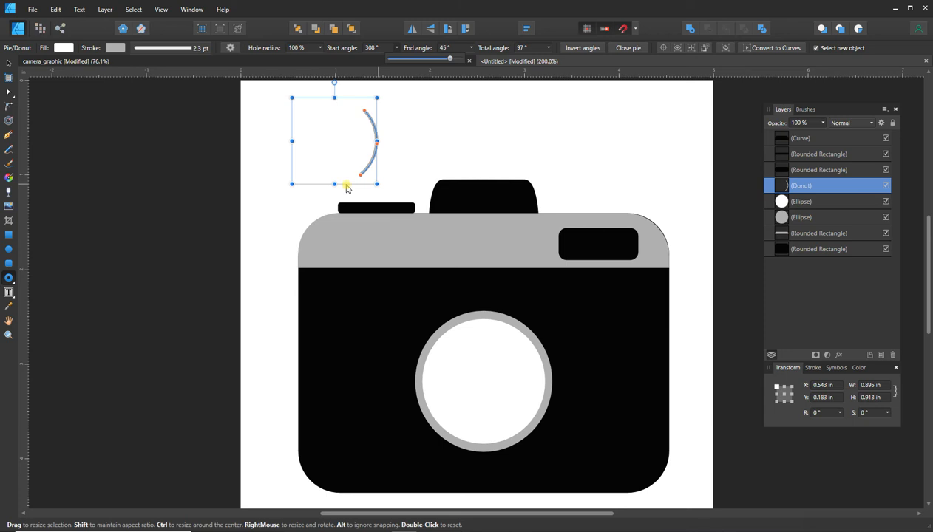
Step: Rotate the arc to about 151.4° and move it onto the white lens, along its upper-left edge
{"action": "left_click", "coordinate": [334, 85]}
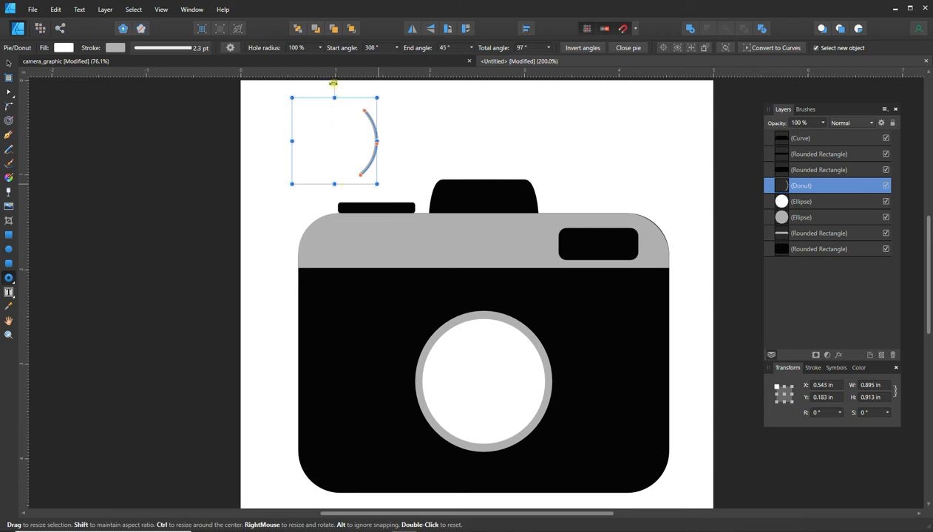
{"action": "left_click_drag", "start_coordinate": [334, 84], "coordinate": [312, 163]}
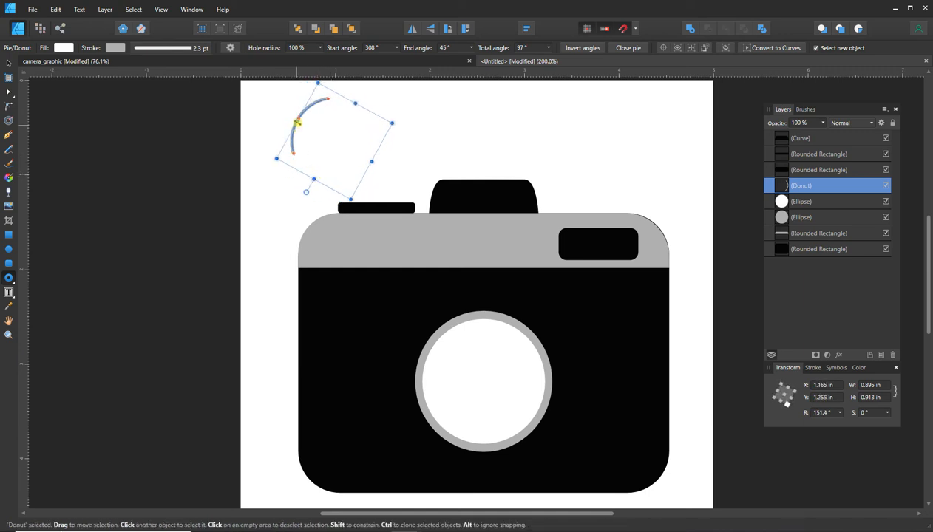
{"action": "left_click", "coordinate": [9, 65]}
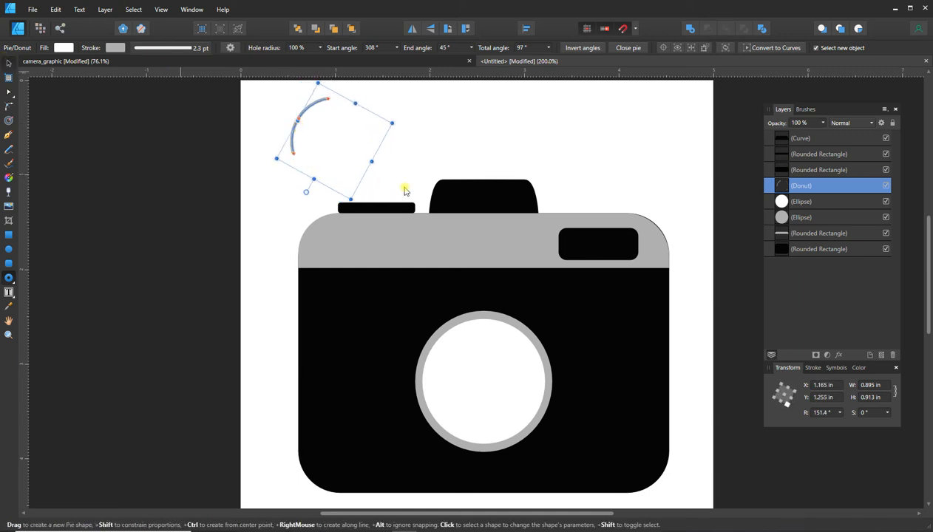
{"action": "left_click_drag", "start_coordinate": [317, 121], "coordinate": [459, 357]}
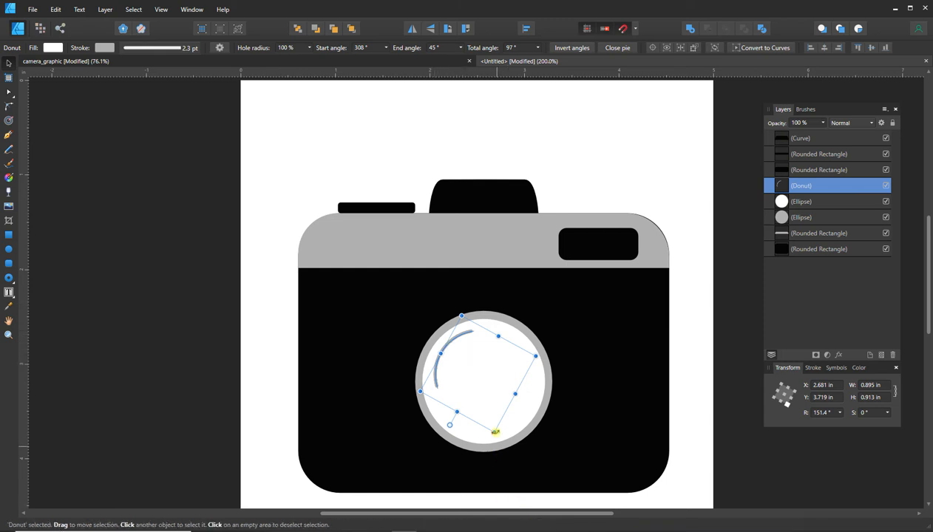
Step: Resize the arc on the white lens to about 0.93 by 0.97 in and deselect it
{"action": "mouse_move", "coordinate": [495, 437]}
{"action": "left_mouse_down"}
{"action": "mouse_move", "coordinate": [494, 446]}
{"action": "mouse_move", "coordinate": [497, 439]}
{"action": "left_mouse_up"}
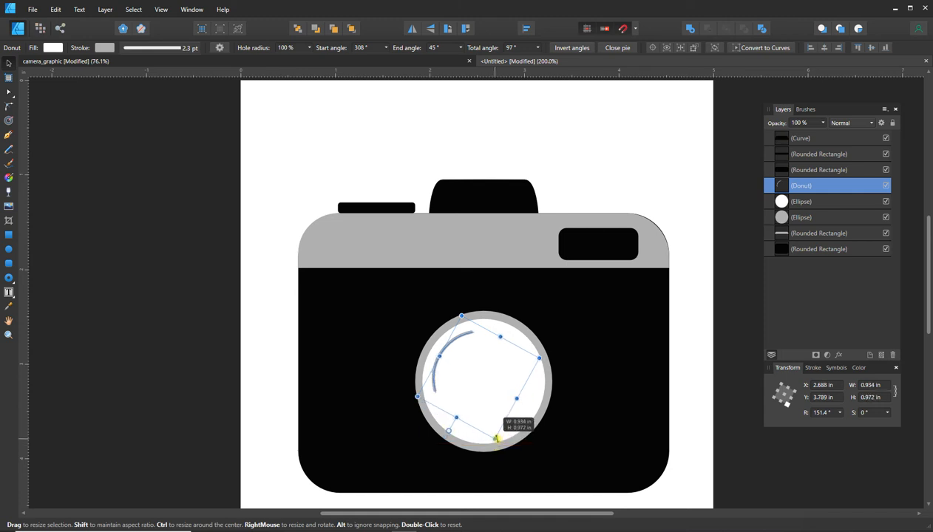
{"action": "left_click_drag", "start_coordinate": [498, 439], "coordinate": [498, 438]}
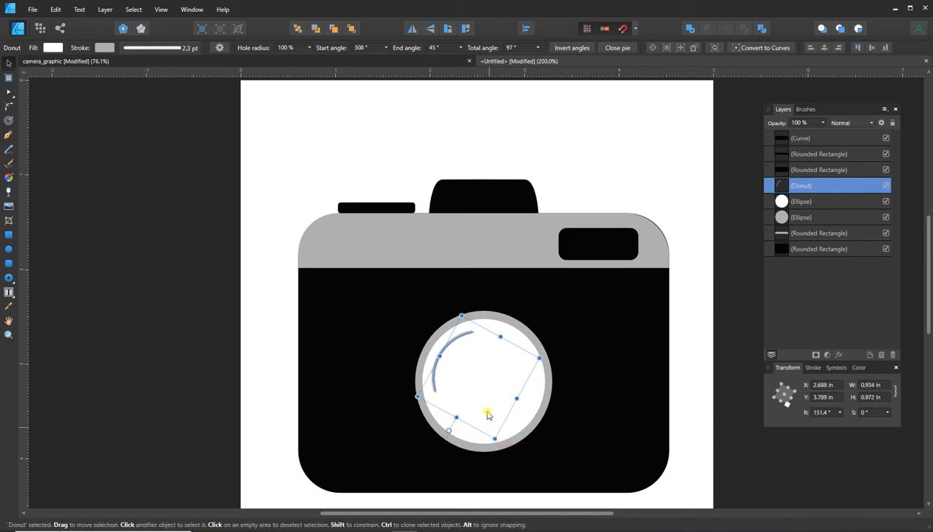
{"action": "left_click", "coordinate": [708, 383]}
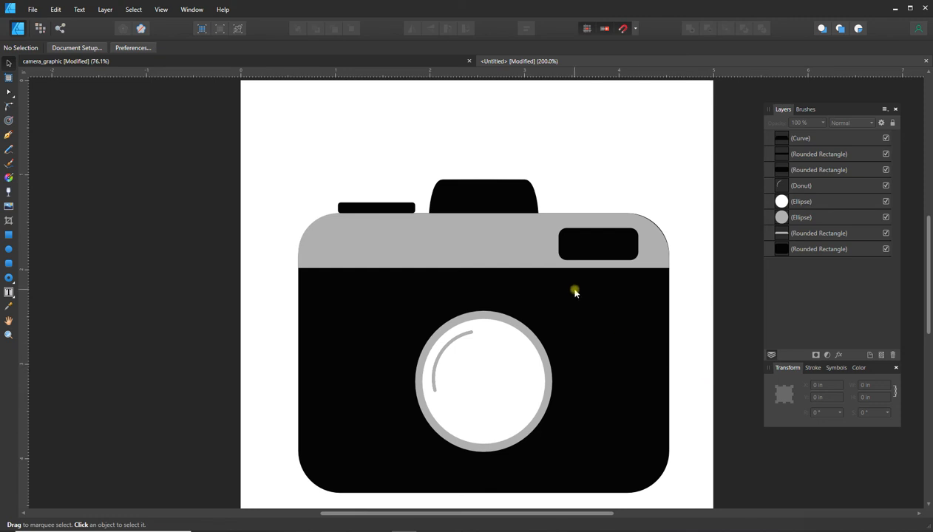
Step: In the camera_graphic reference, show only the large metallic lens ellipse and examine its Bevel / Emboss layer effect settings
{"action": "left_click", "coordinate": [152, 67]}
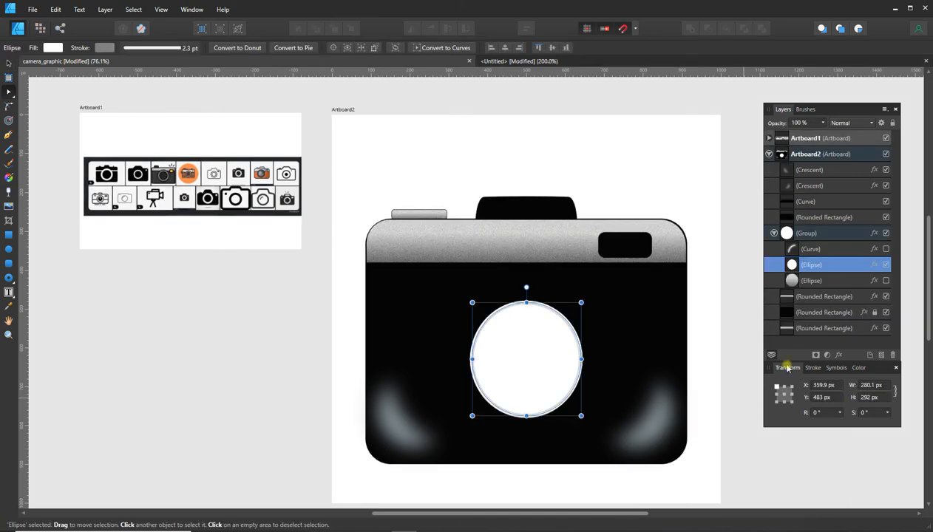
{"action": "left_click", "coordinate": [811, 282]}
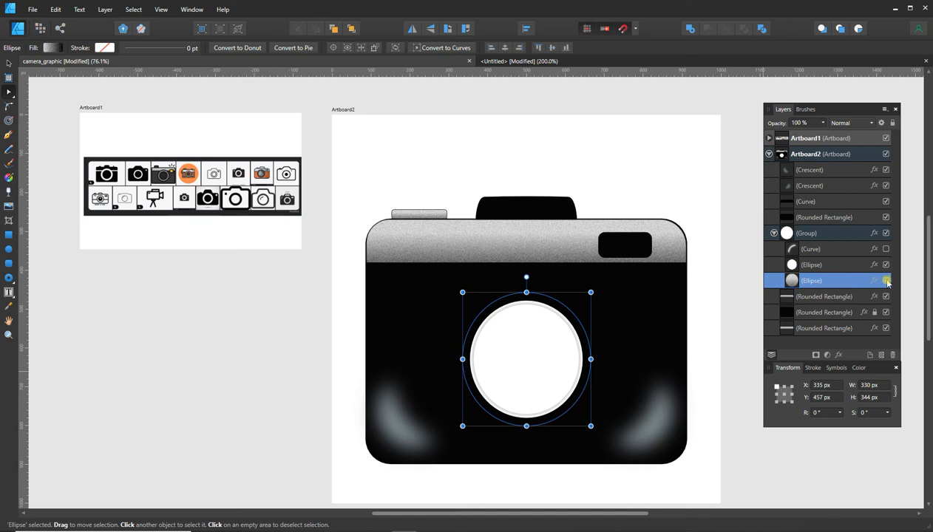
{"action": "left_click", "coordinate": [886, 281]}
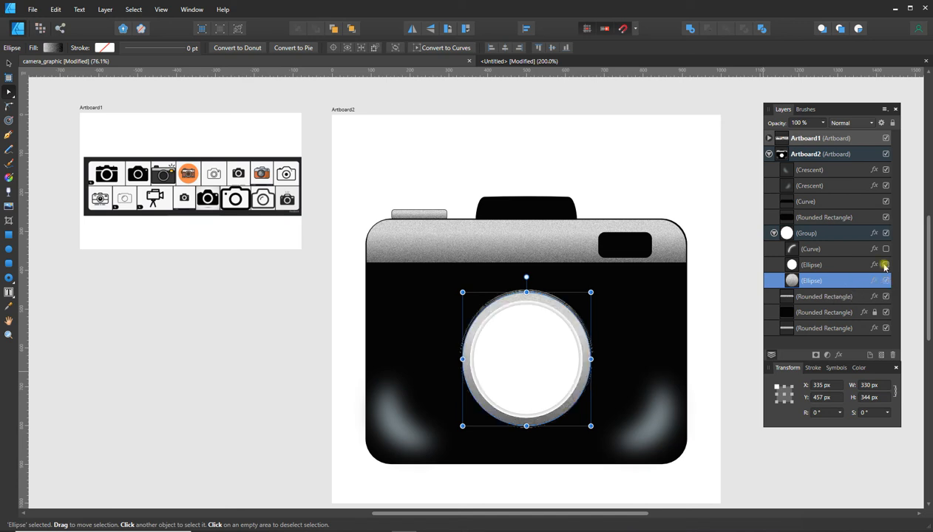
{"action": "left_click", "coordinate": [885, 265]}
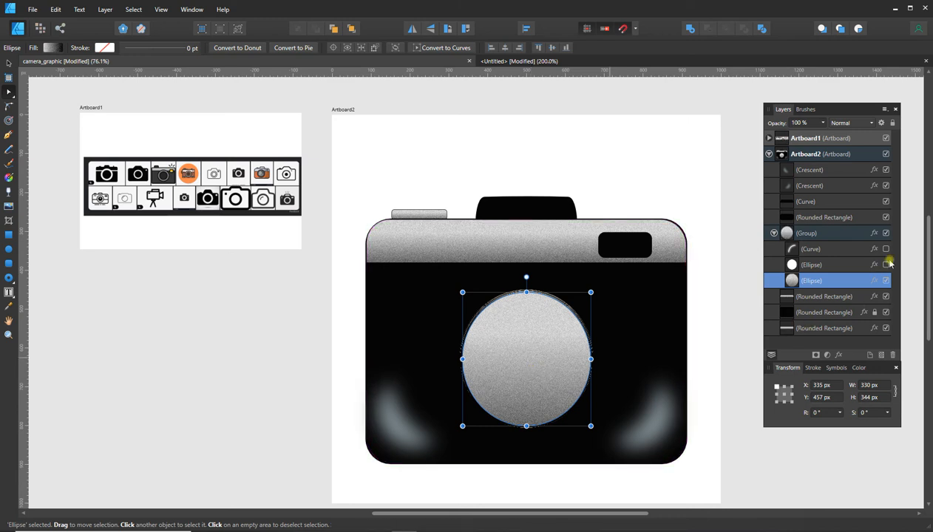
{"action": "left_click", "coordinate": [874, 281]}
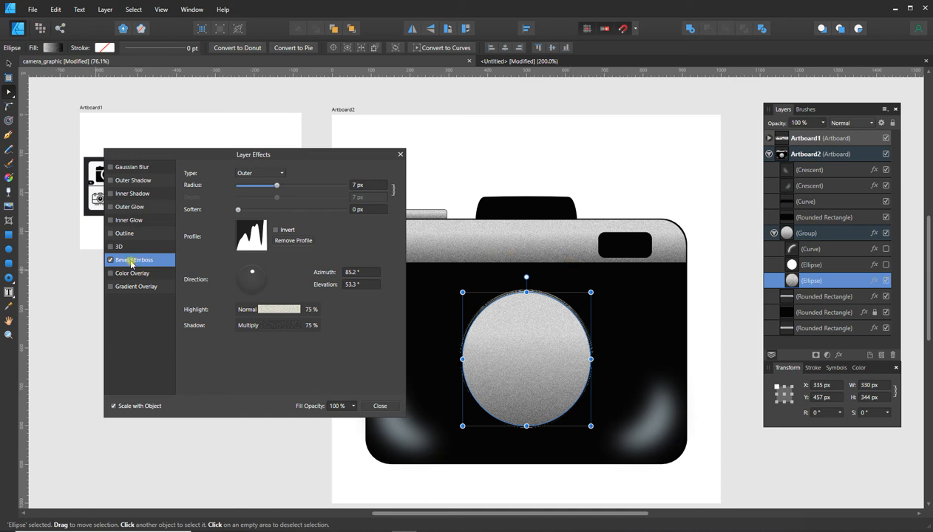
Step: Return to the untitled document and hide the donut arc and the white lens ellipse
{"action": "left_click", "coordinate": [562, 61]}
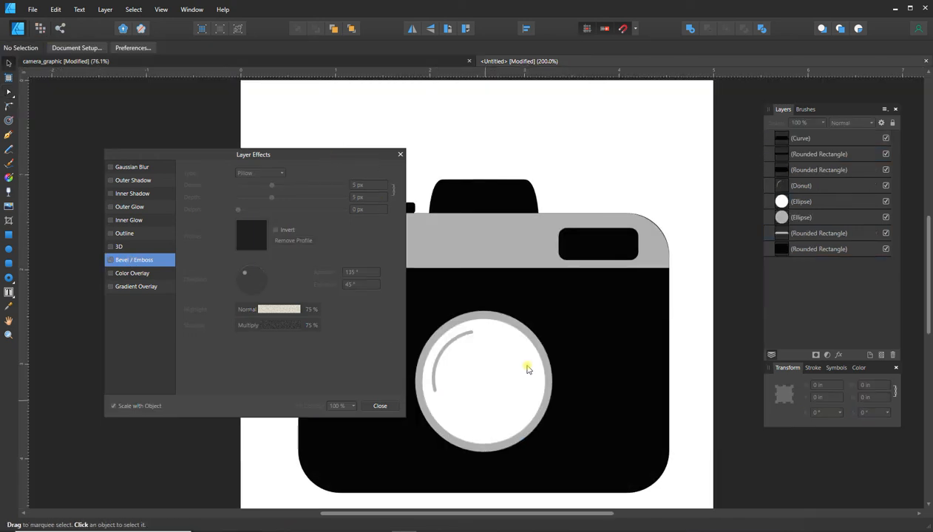
{"action": "left_click", "coordinate": [885, 186]}
{"action": "left_click", "coordinate": [885, 201]}
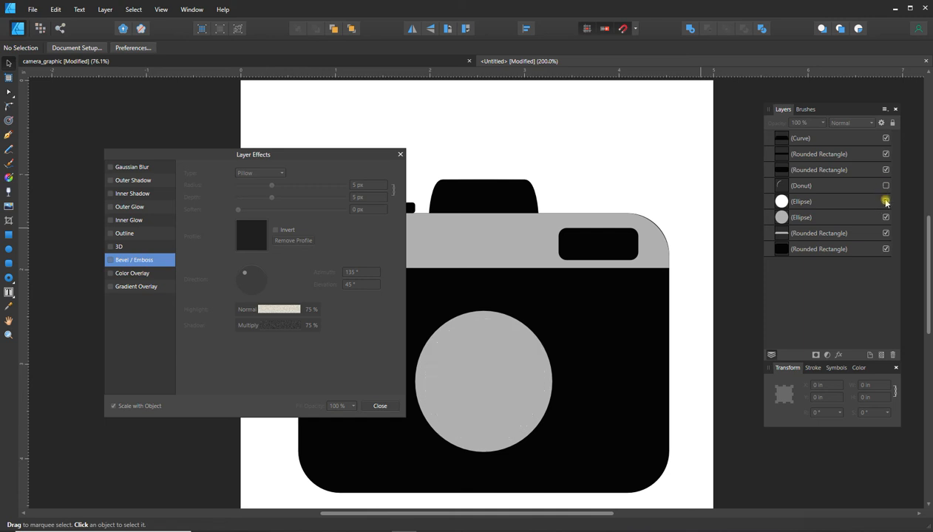
Step: Apply the default Aluminium style to the grey lens ellipse and set its Bevel / Emboss radius to 5 px
{"action": "left_click", "coordinate": [523, 357]}
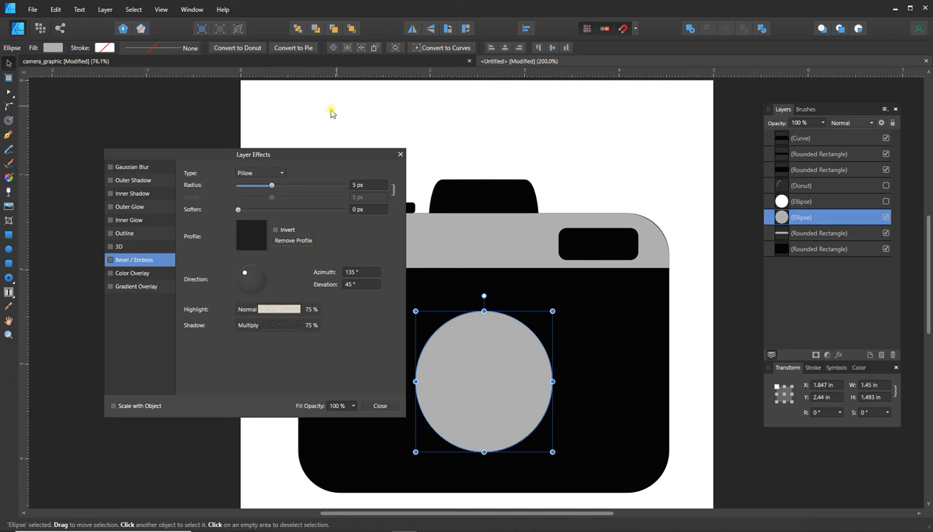
{"action": "left_click", "coordinate": [159, 9]}
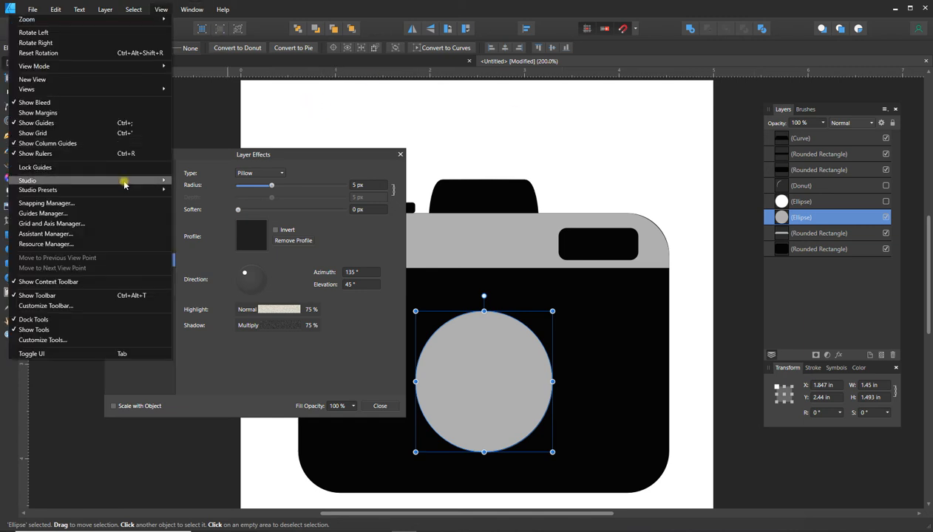
{"action": "mouse_move", "coordinate": [124, 185]}
{"action": "left_click", "coordinate": [191, 364]}
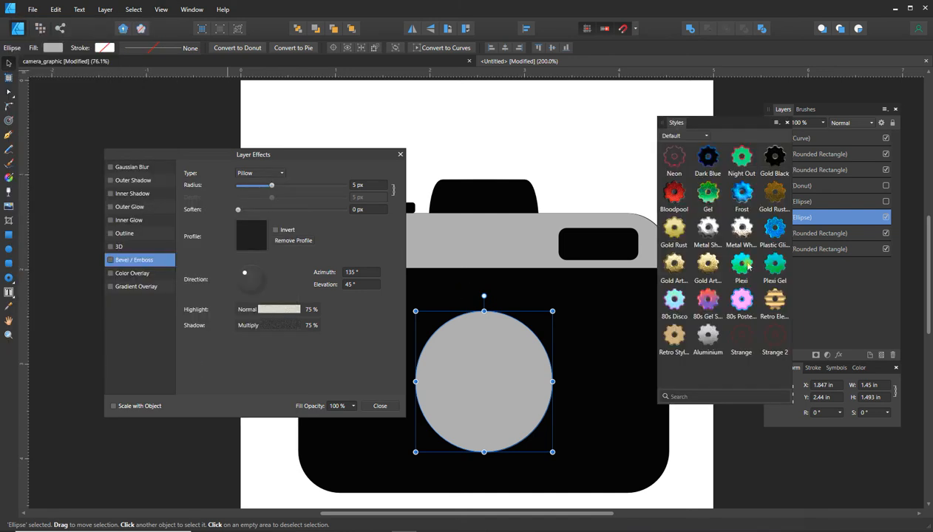
{"action": "left_click", "coordinate": [706, 332]}
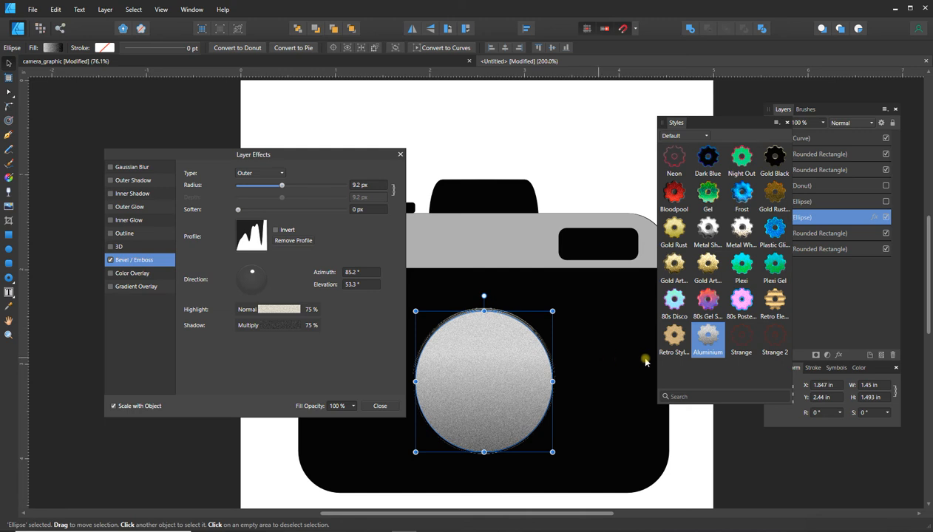
{"action": "left_click", "coordinate": [865, 294]}
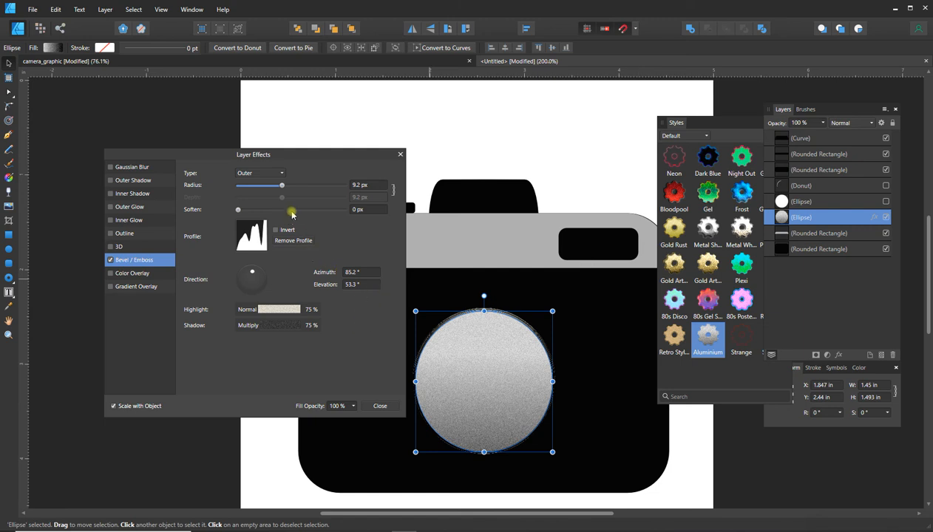
{"action": "left_click_drag", "start_coordinate": [281, 187], "coordinate": [271, 187]}
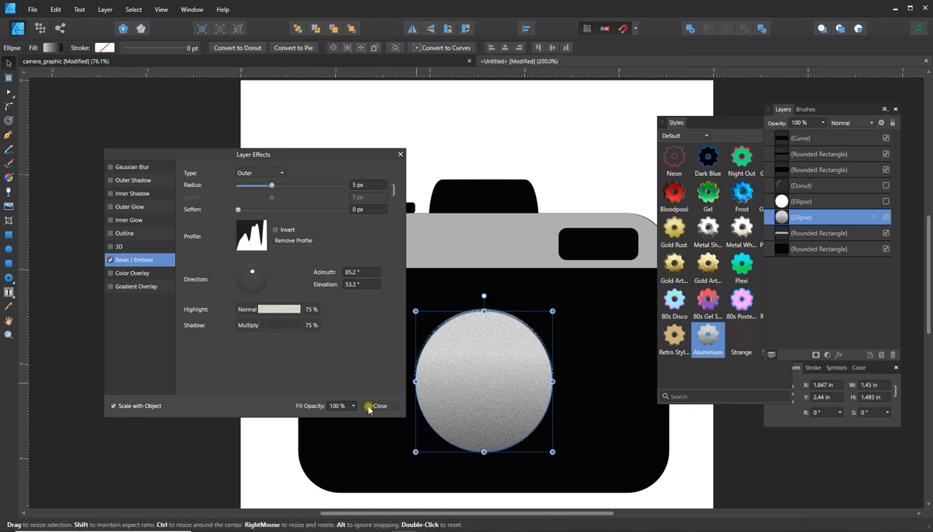
Step: Apply the Aluminium style to the grey band across the camera's top and set its Bevel / Emboss radius to 2 px
{"action": "left_click", "coordinate": [508, 249]}
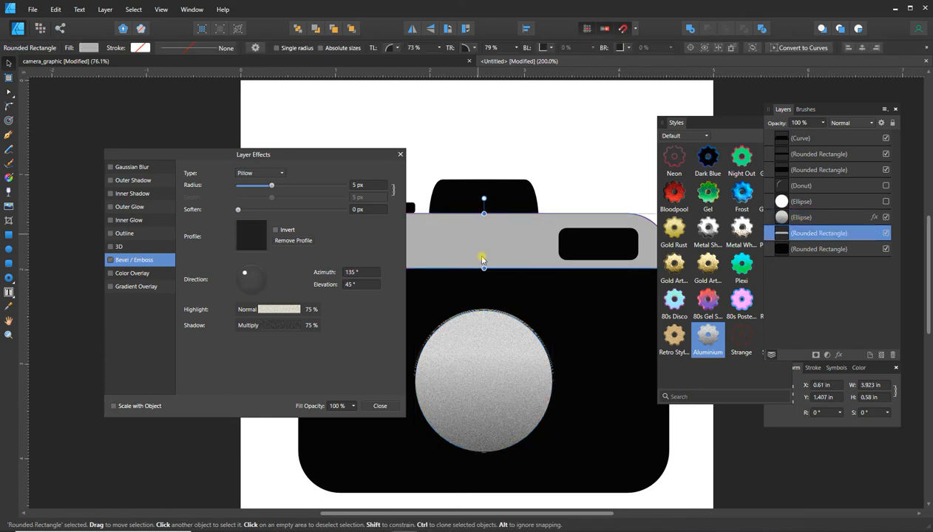
{"action": "left_click_drag", "start_coordinate": [337, 155], "coordinate": [225, 144]}
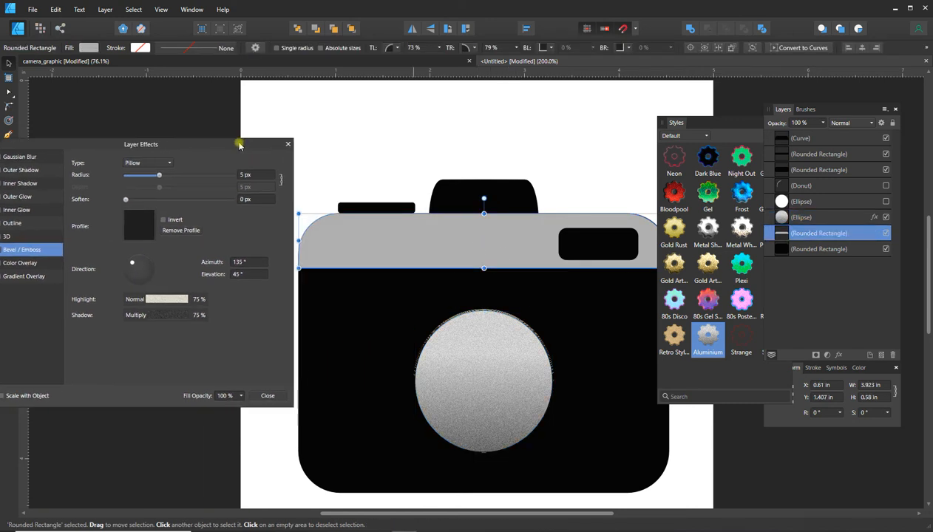
{"action": "left_click", "coordinate": [705, 337]}
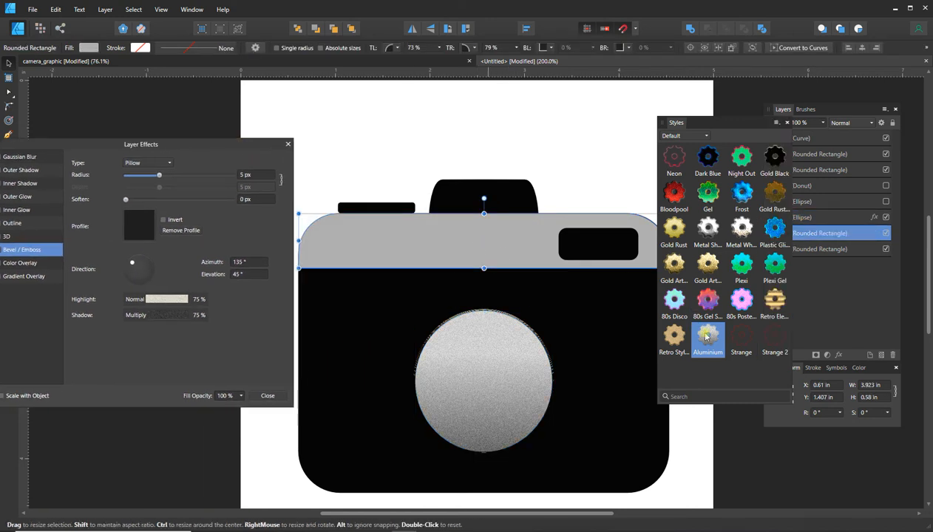
{"action": "left_click", "coordinate": [705, 337]}
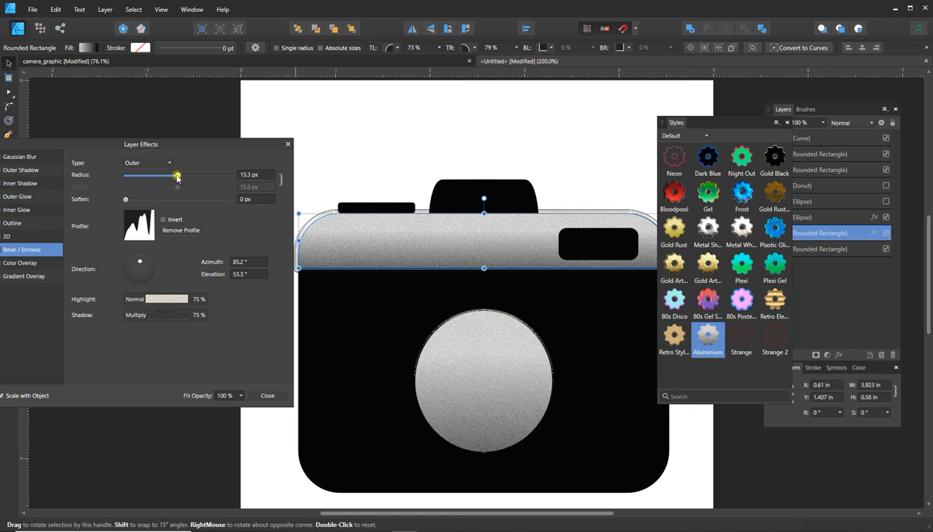
{"action": "left_click_drag", "start_coordinate": [177, 177], "coordinate": [153, 180]}
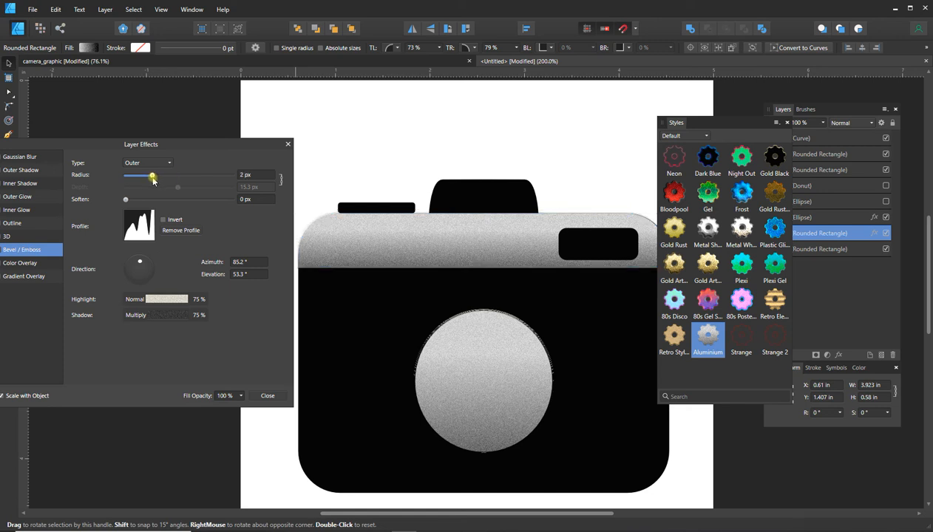
Step: Apply the Aluminium style to the small shutter button and set its Bevel / Emboss radius to 0.5 px
{"action": "left_click", "coordinate": [381, 209]}
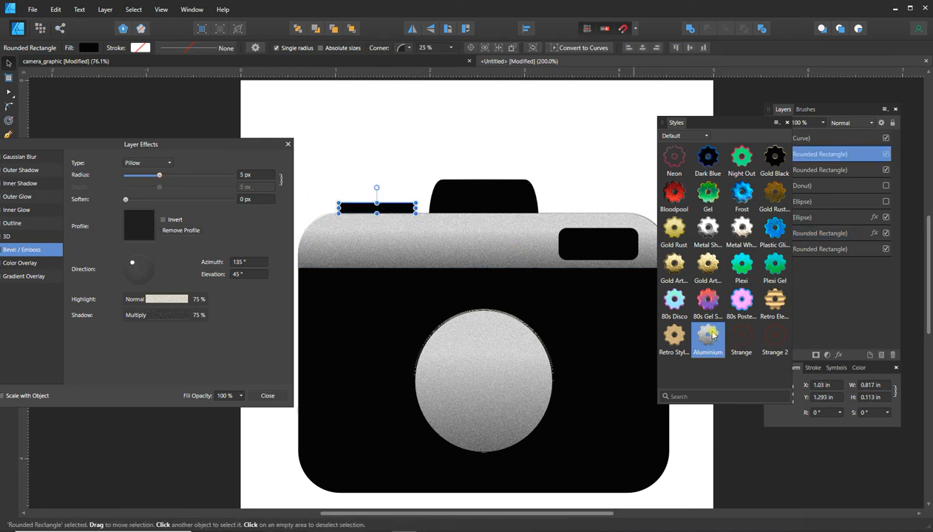
{"action": "left_click", "coordinate": [709, 335]}
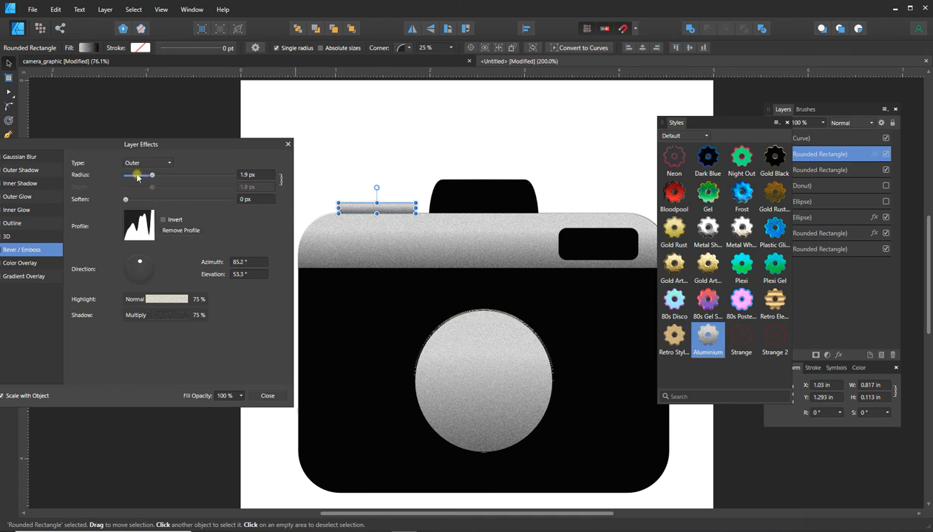
{"action": "left_click_drag", "start_coordinate": [152, 175], "coordinate": [138, 178]}
{"action": "left_click", "coordinate": [412, 128]}
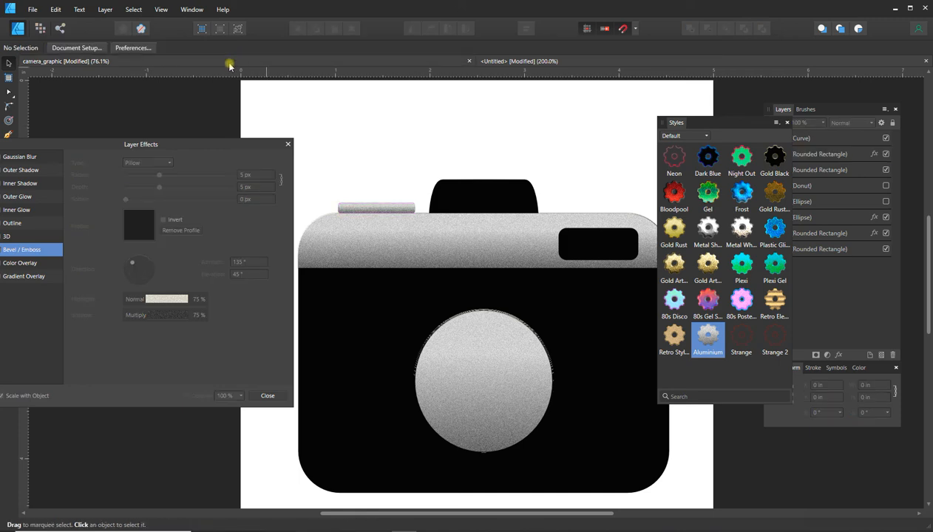
Step: In the camera_graphic reference, examine the bevel settings of the lens ellipse and the bevel and stroke of the shutter button
{"action": "key", "text": "ctrl+0"}
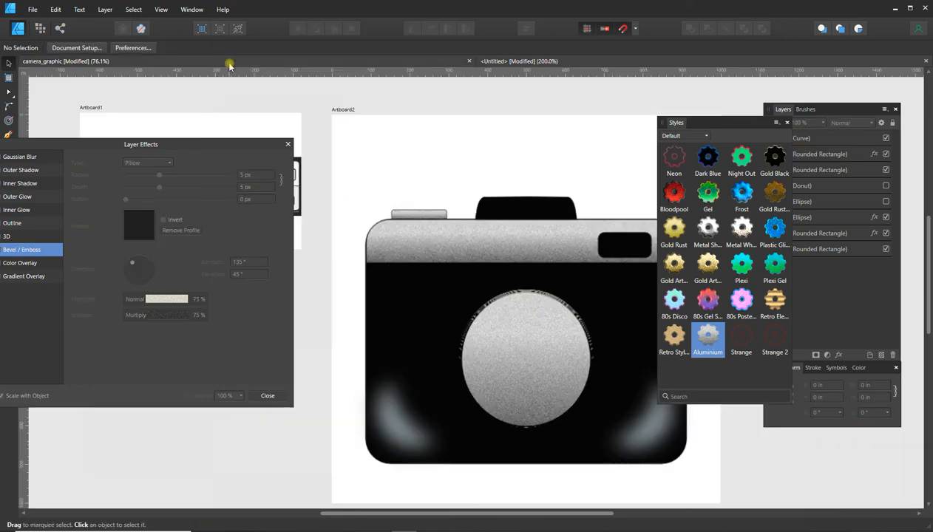
{"action": "left_click", "coordinate": [526, 347]}
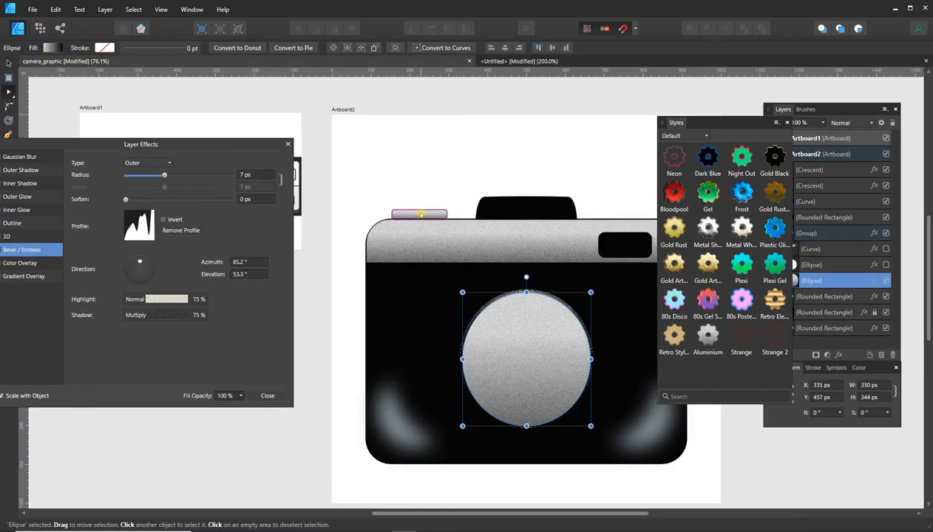
{"action": "left_click", "coordinate": [421, 215]}
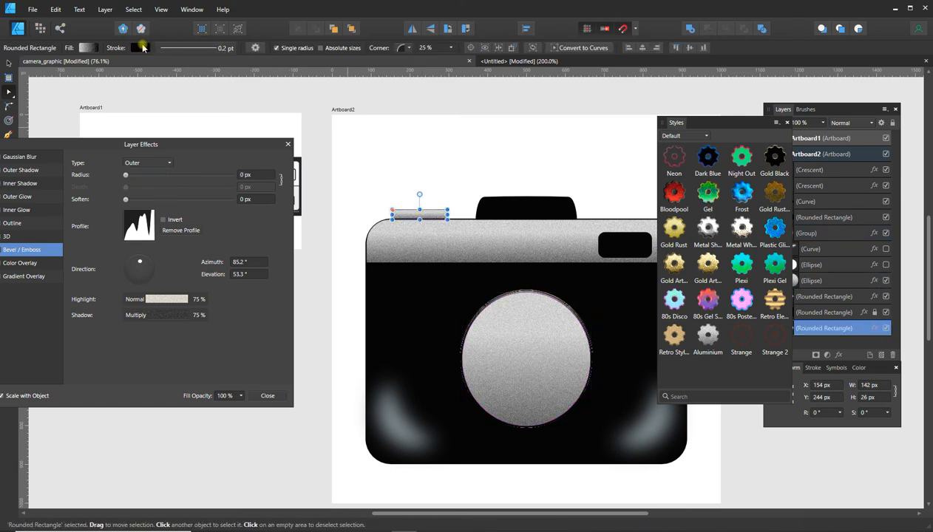
{"action": "left_click", "coordinate": [518, 164]}
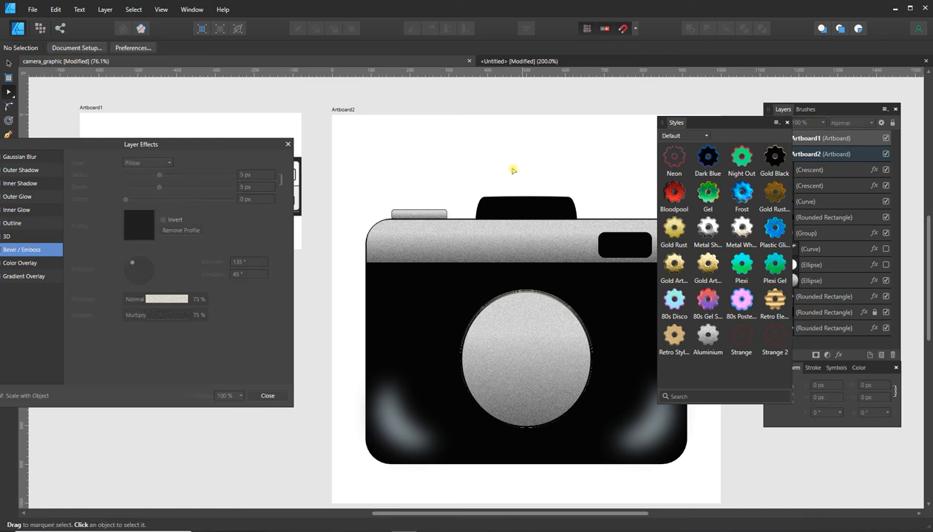
Step: Back in the untitled document, give the shutter button a thin black stroke and deselect it
{"action": "left_click", "coordinate": [522, 63]}
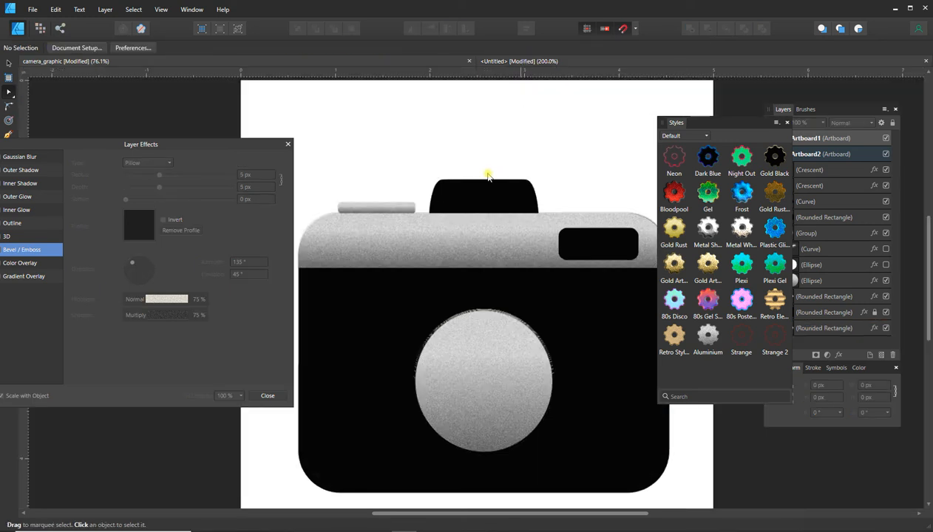
{"action": "left_click", "coordinate": [396, 209]}
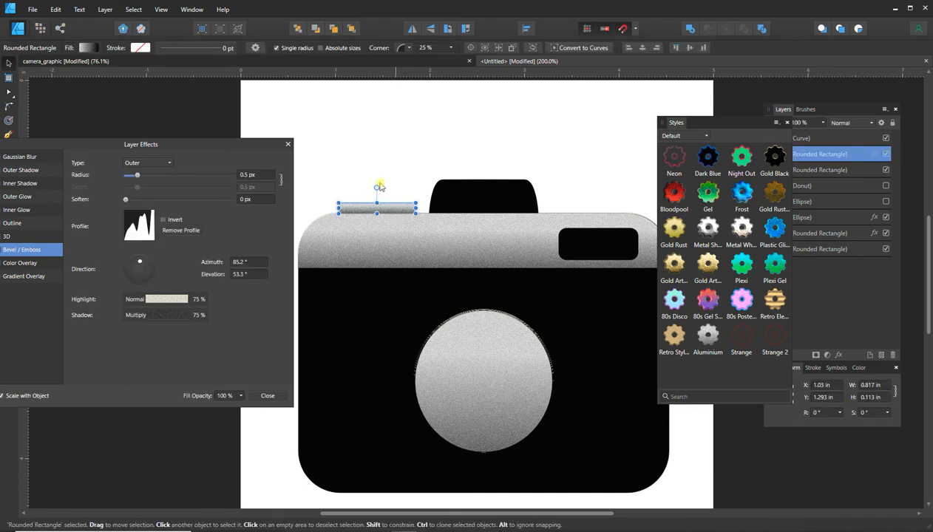
{"action": "left_click", "coordinate": [139, 48]}
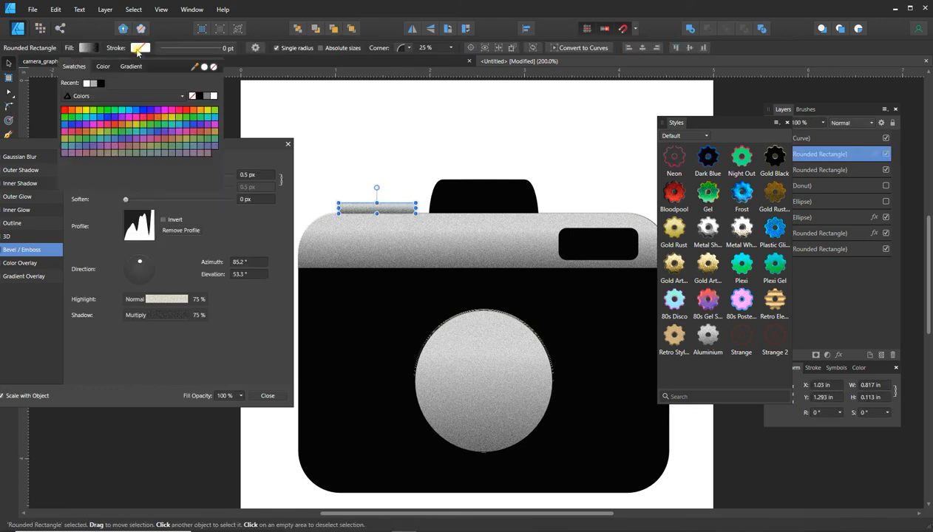
{"action": "left_click", "coordinate": [196, 97]}
{"action": "left_click", "coordinate": [199, 97]}
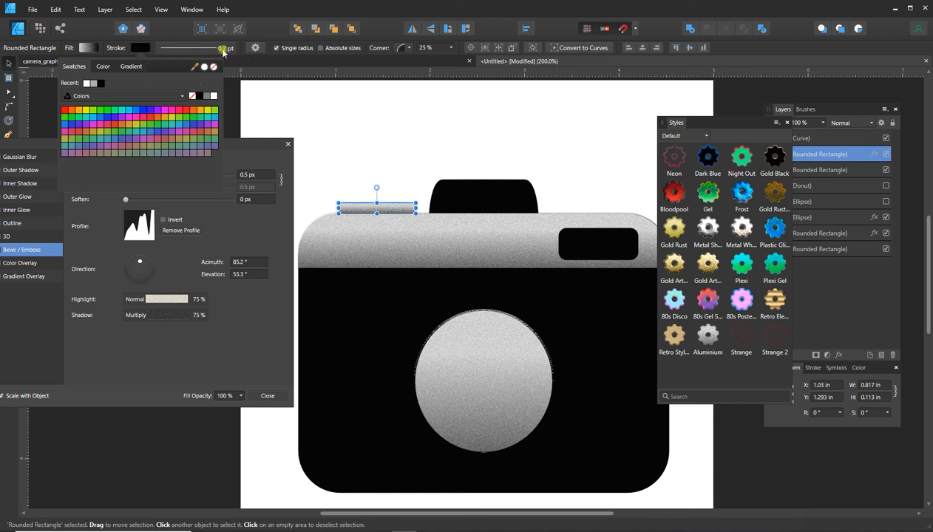
{"action": "left_click", "coordinate": [314, 130]}
{"action": "left_click", "coordinate": [313, 130]}
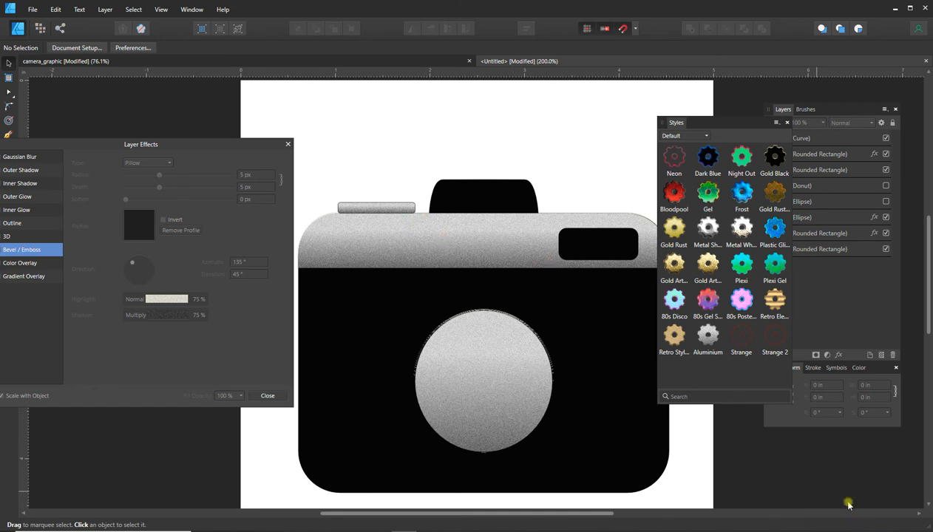
Step: Make the hidden white lens ellipse visible again
{"action": "left_click", "coordinate": [848, 205]}
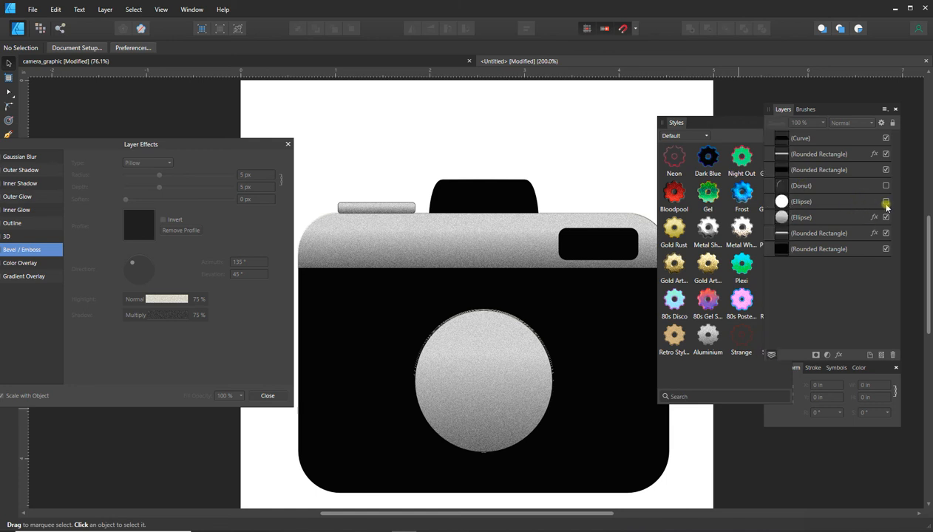
{"action": "left_click", "coordinate": [885, 202]}
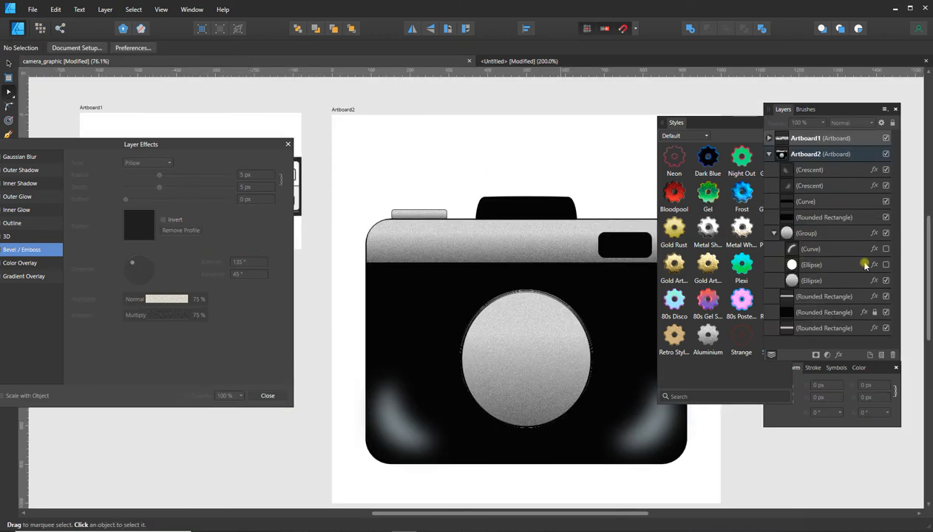
Step: In the camera_graphic reference, show the white lens ellipse and examine its Inner Glow effect by toggling it off and on
{"action": "left_click", "coordinate": [874, 265]}
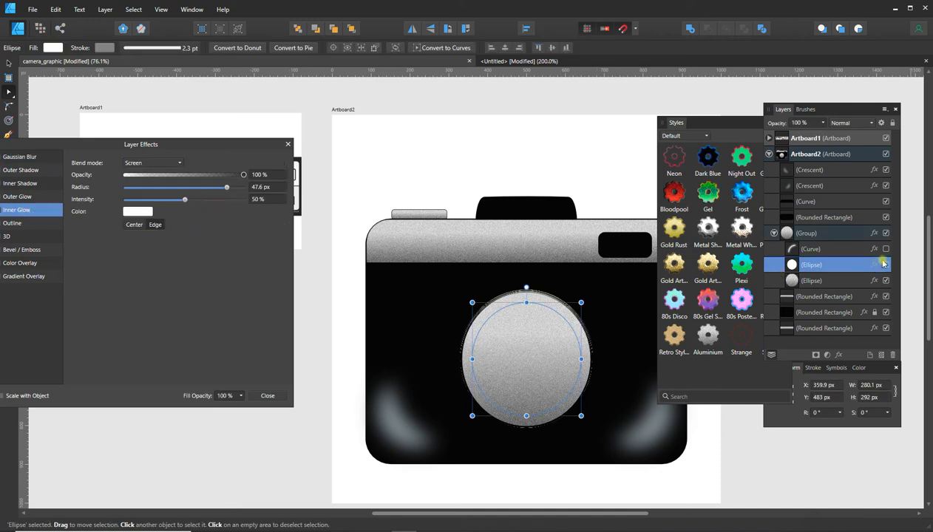
{"action": "left_click", "coordinate": [887, 266]}
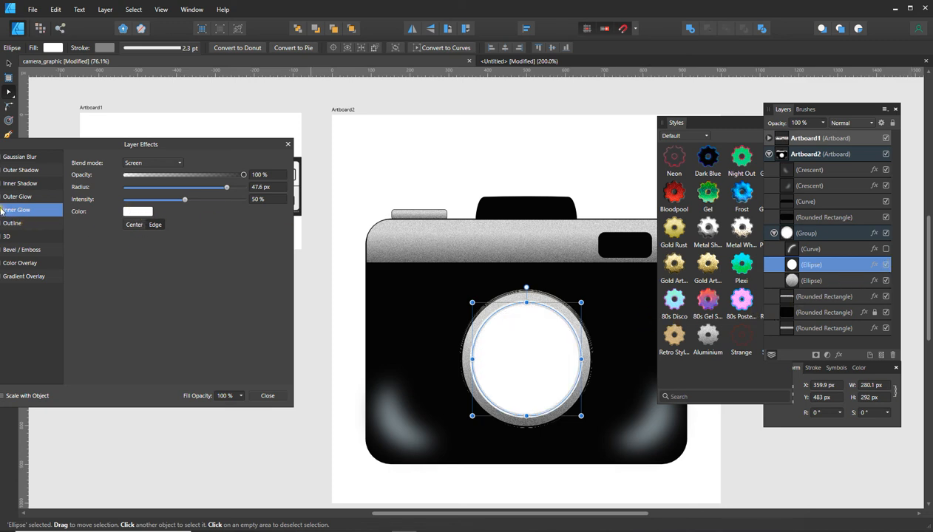
{"action": "left_click_drag", "start_coordinate": [74, 143], "coordinate": [127, 144]}
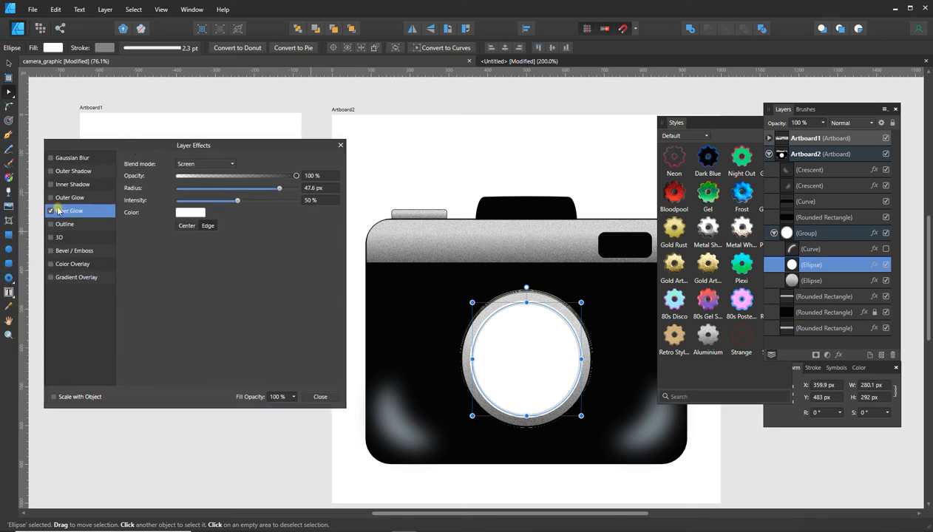
{"action": "left_click", "coordinate": [51, 211]}
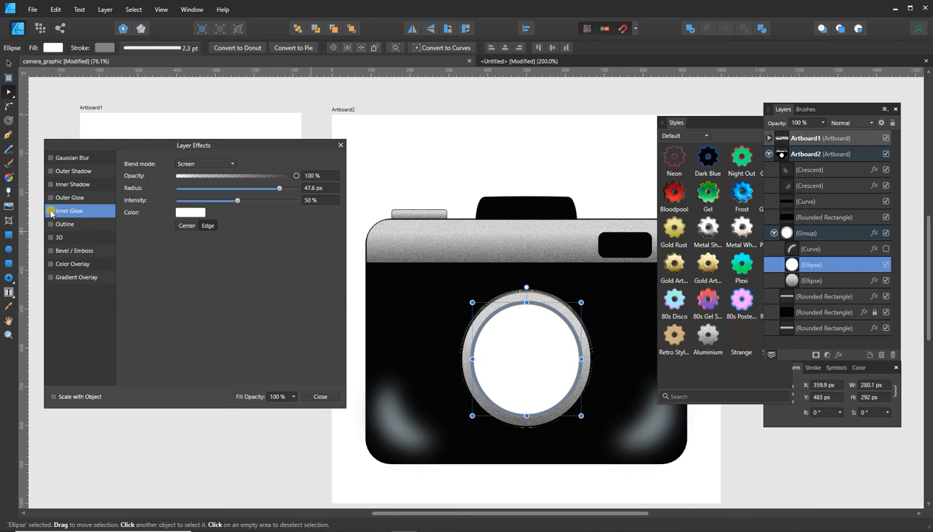
{"action": "left_click", "coordinate": [51, 212]}
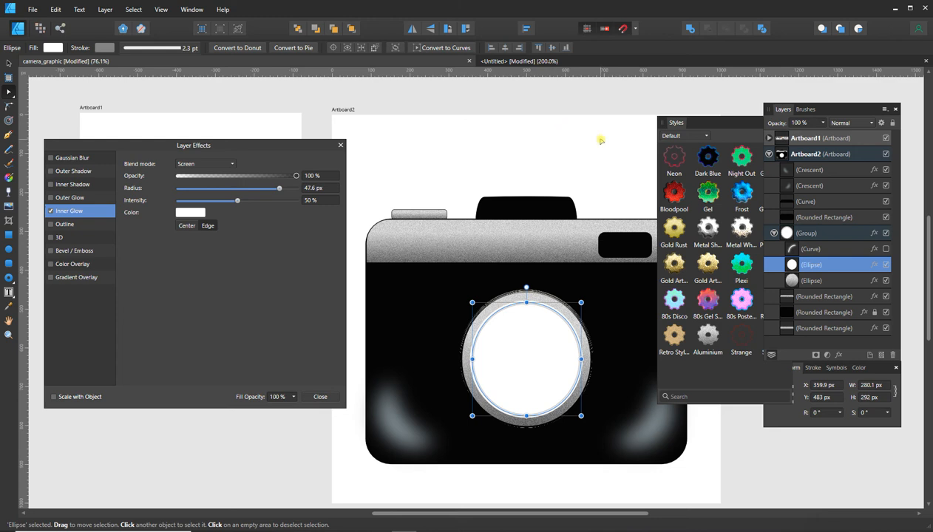
Step: In the untitled document, give the white lens ellipse an Inner Glow with 39 px radius and 55% intensity, and show the hidden donut arc
{"action": "left_click", "coordinate": [578, 61]}
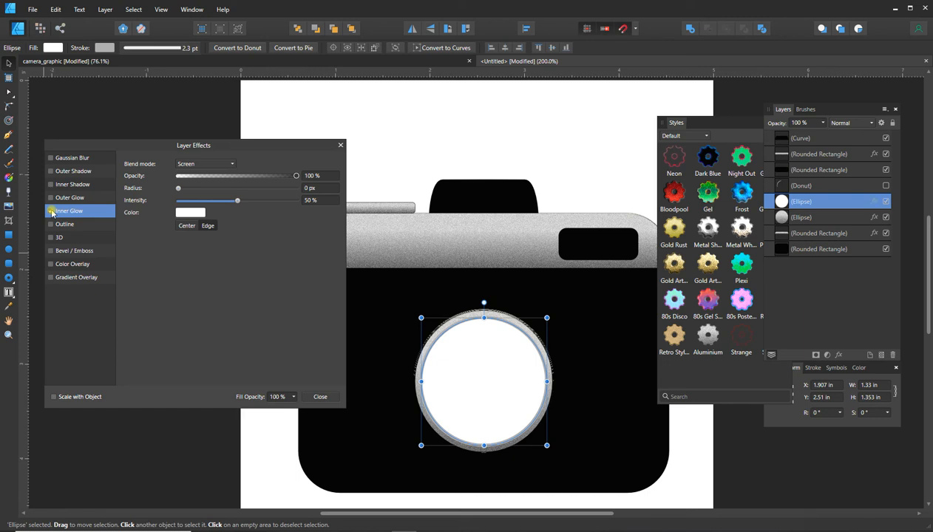
{"action": "left_click", "coordinate": [51, 211]}
{"action": "left_click_drag", "start_coordinate": [177, 188], "coordinate": [272, 202]}
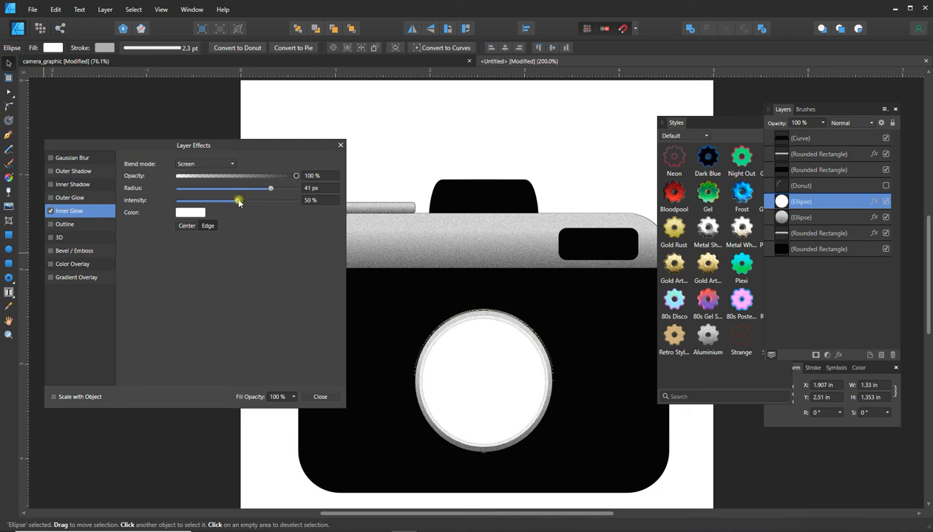
{"action": "mouse_move", "coordinate": [240, 203]}
{"action": "left_mouse_down"}
{"action": "mouse_move", "coordinate": [220, 204]}
{"action": "mouse_move", "coordinate": [244, 203]}
{"action": "left_mouse_up"}
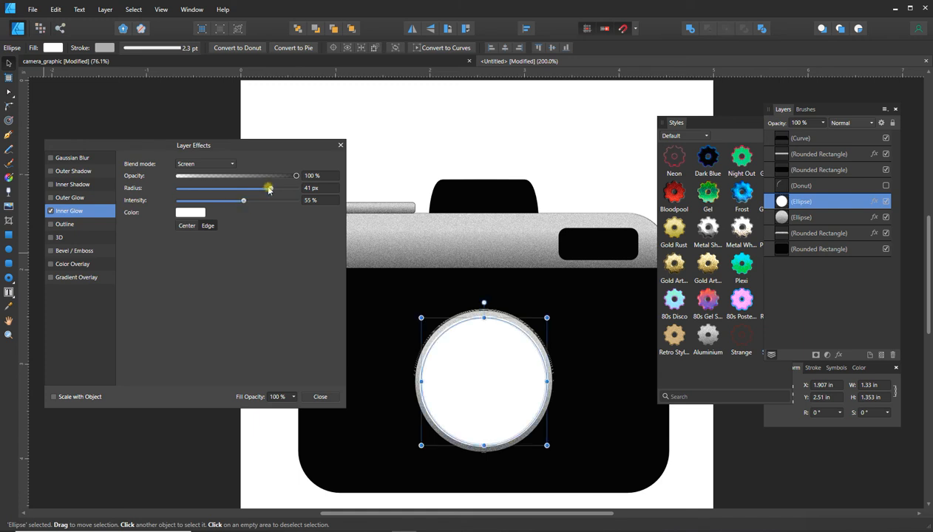
{"action": "left_click_drag", "start_coordinate": [268, 190], "coordinate": [271, 192]}
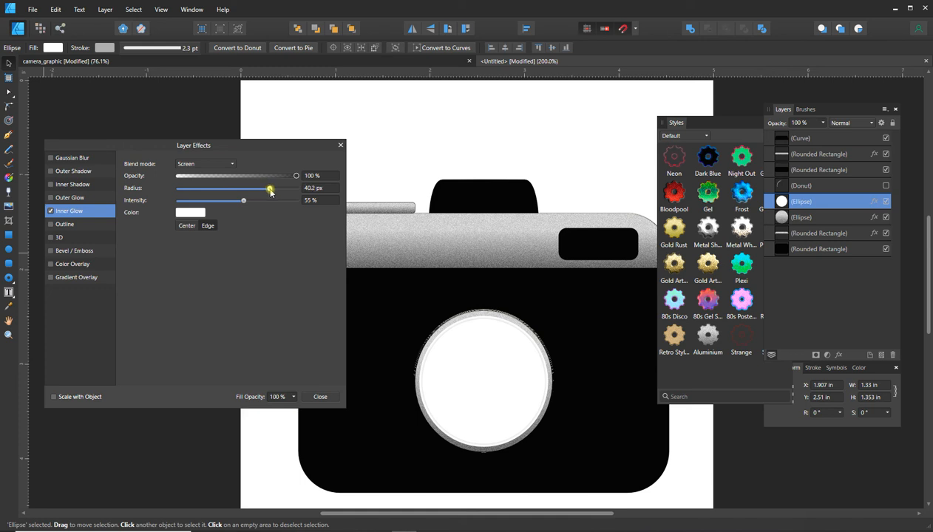
{"action": "left_click_drag", "start_coordinate": [271, 193], "coordinate": [268, 191]}
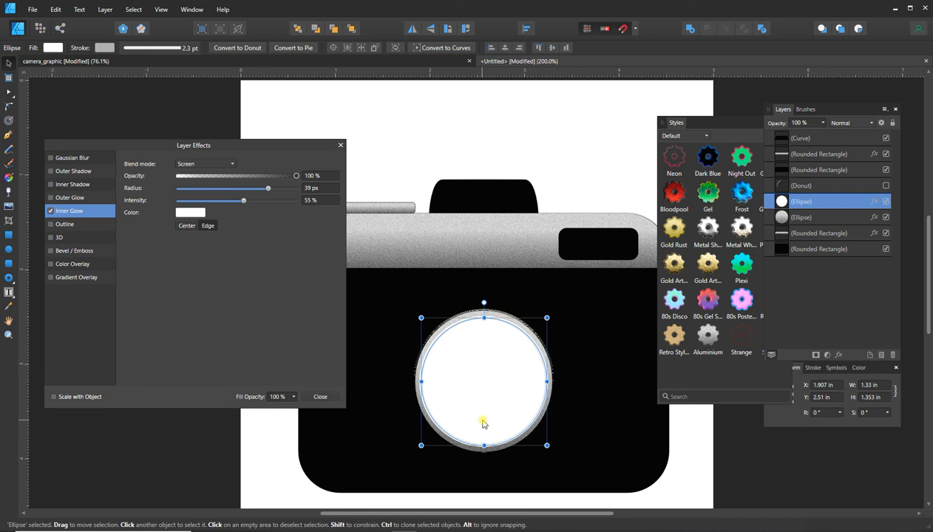
{"action": "left_click", "coordinate": [316, 397]}
{"action": "left_click", "coordinate": [206, 341]}
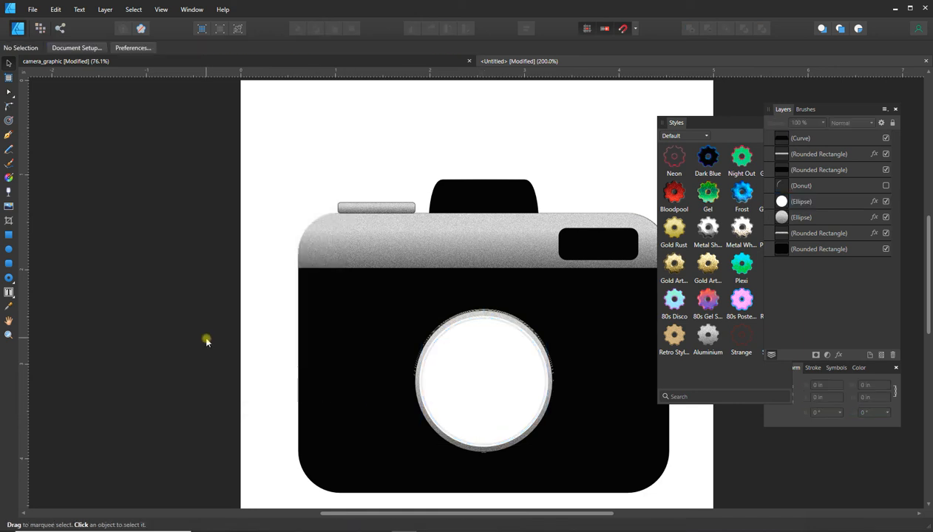
{"action": "left_click", "coordinate": [886, 186]}
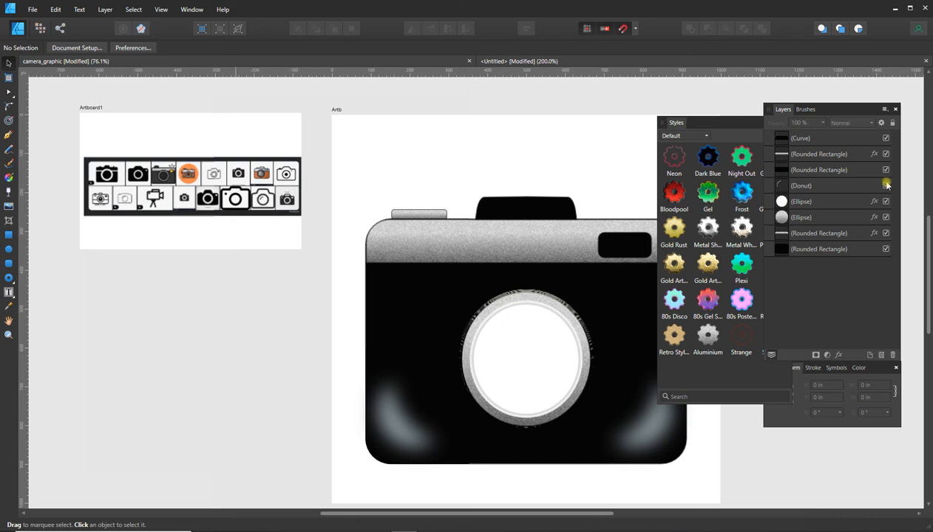
Step: In the camera_graphic reference, show the lens highlight curve and examine its Outer Glow and Inner Glow settings
{"action": "left_click", "coordinate": [886, 249]}
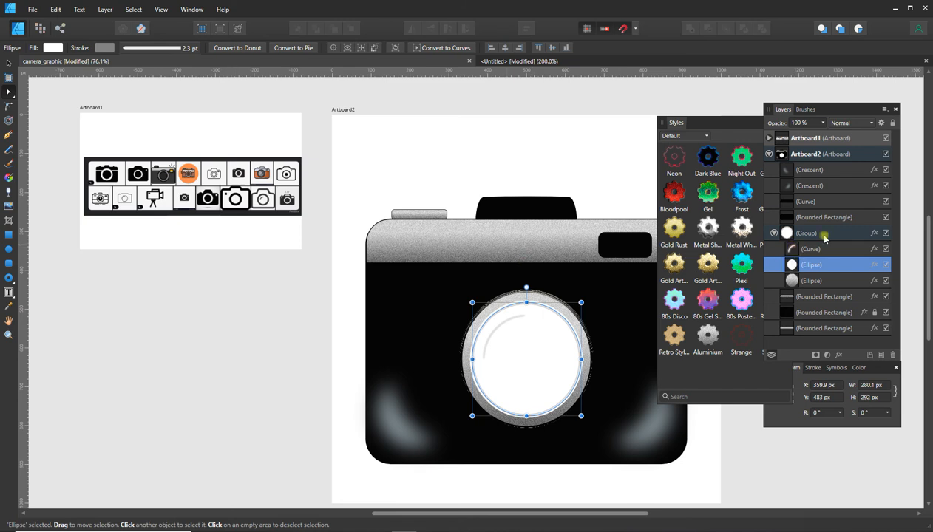
{"action": "left_click", "coordinate": [873, 251]}
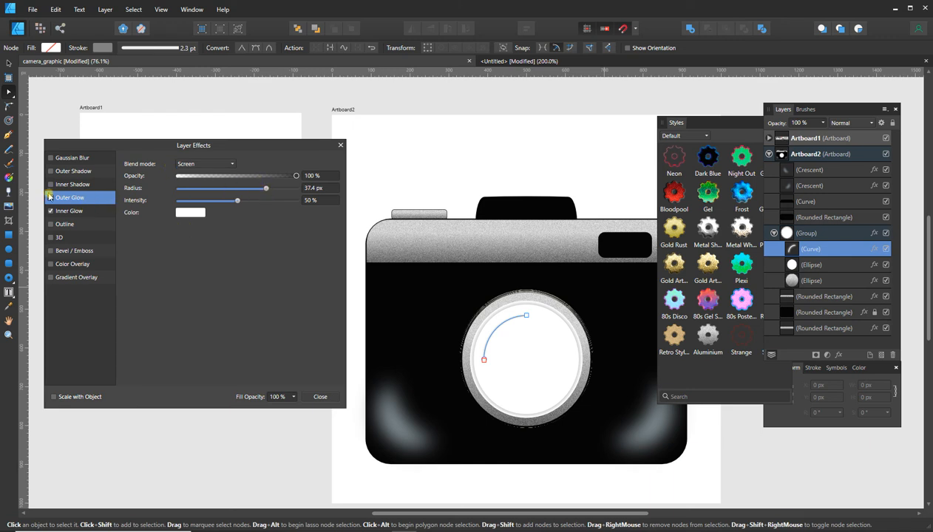
{"action": "left_click", "coordinate": [67, 211]}
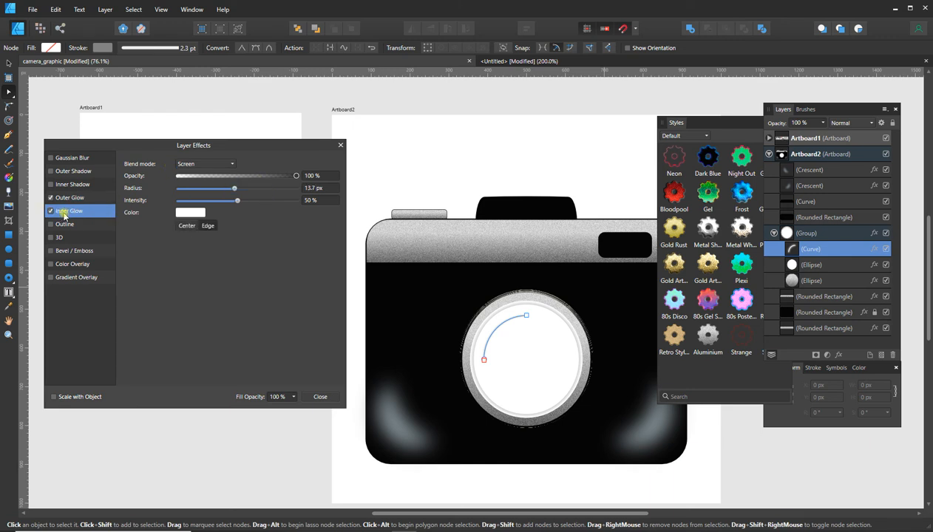
Step: In the untitled document, try giving the donut arc a 40.2 px Inner Glow and enabling its Outer Glow
{"action": "left_click", "coordinate": [536, 64]}
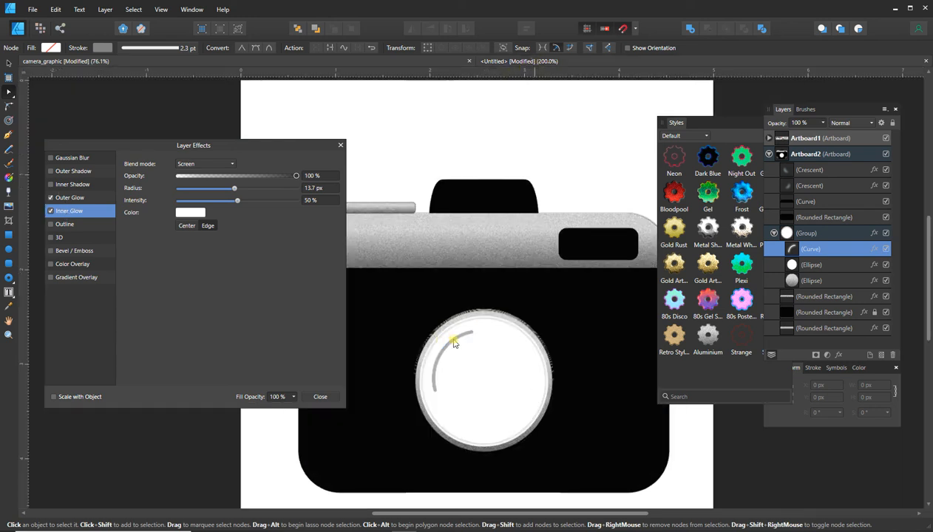
{"action": "key", "text": "v"}
{"action": "left_click", "coordinate": [456, 337]}
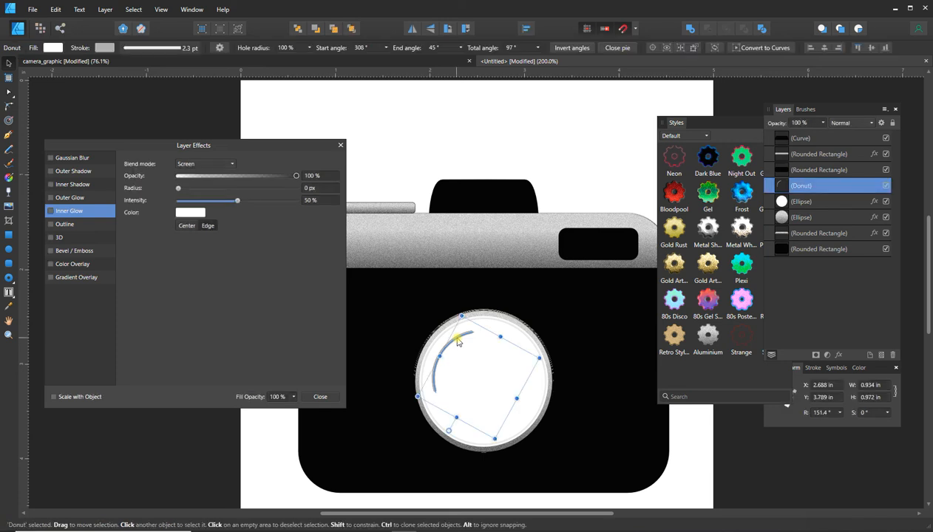
{"action": "left_click_drag", "start_coordinate": [178, 188], "coordinate": [269, 189]}
{"action": "left_click", "coordinate": [50, 198]}
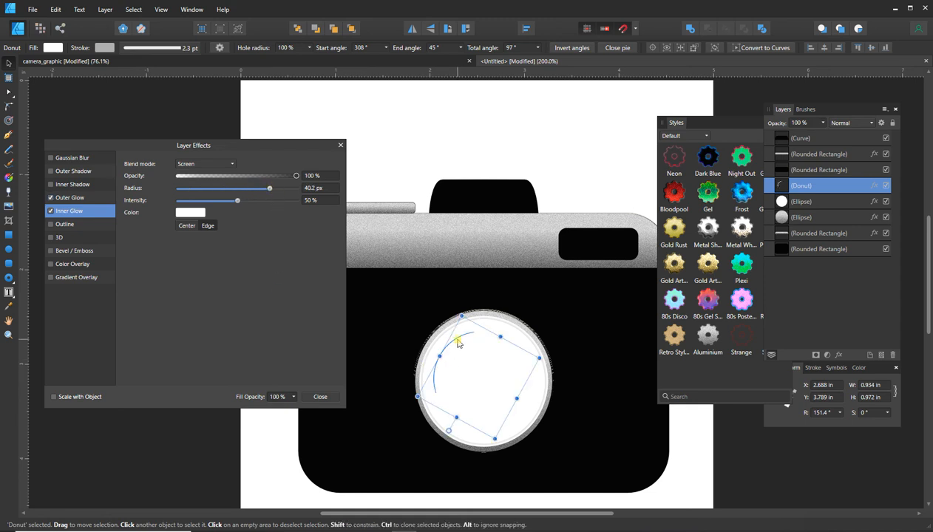
{"action": "left_click", "coordinate": [405, 159]}
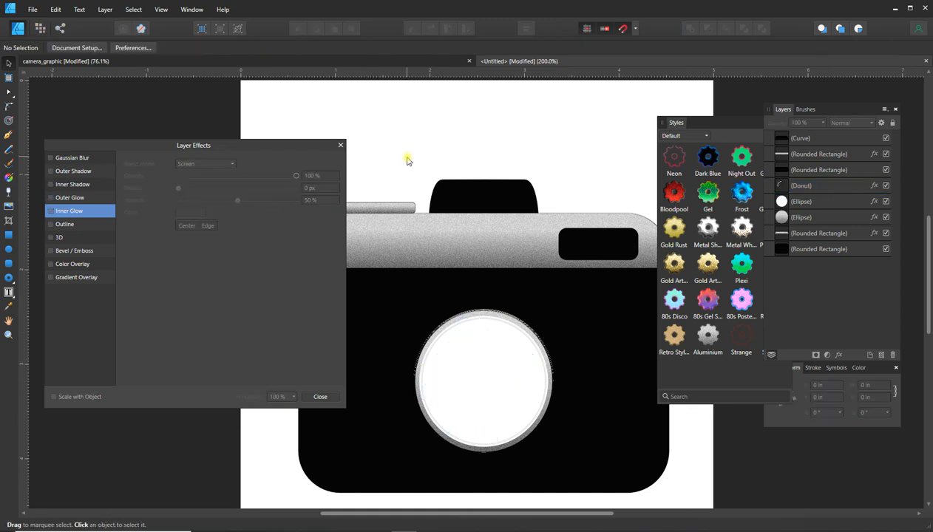
{"action": "left_click", "coordinate": [449, 346]}
{"action": "left_click", "coordinate": [421, 317]}
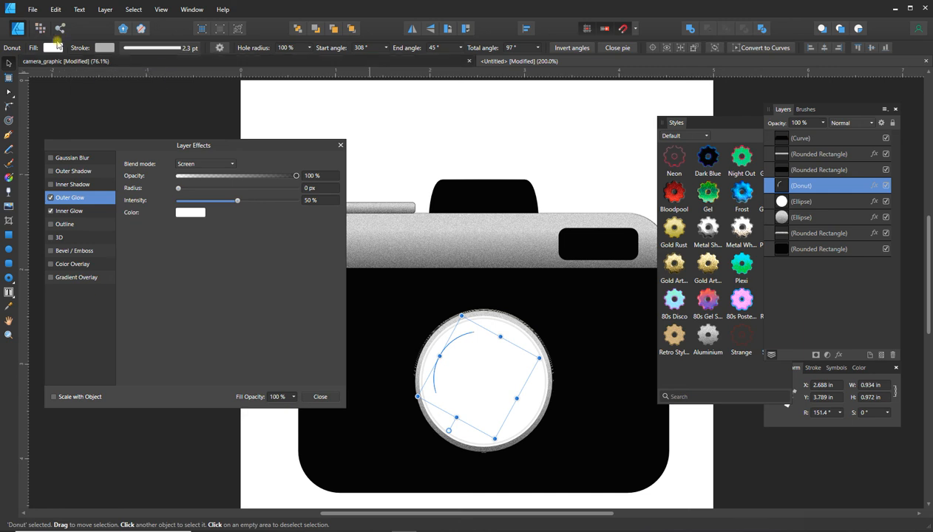
Step: Check the highlight curve in the camera_graphic reference, and remove the fill from the donut arc in the untitled document
{"action": "left_click", "coordinate": [92, 61]}
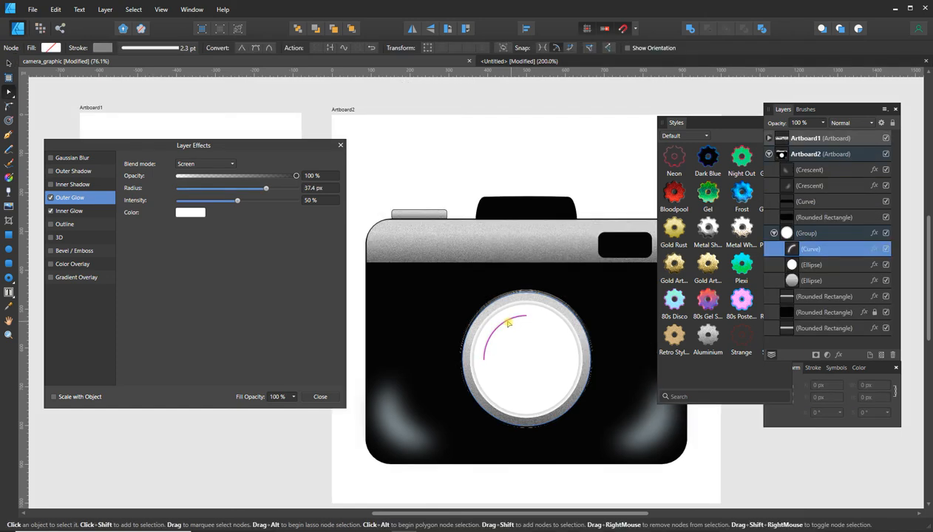
{"action": "left_click", "coordinate": [508, 322]}
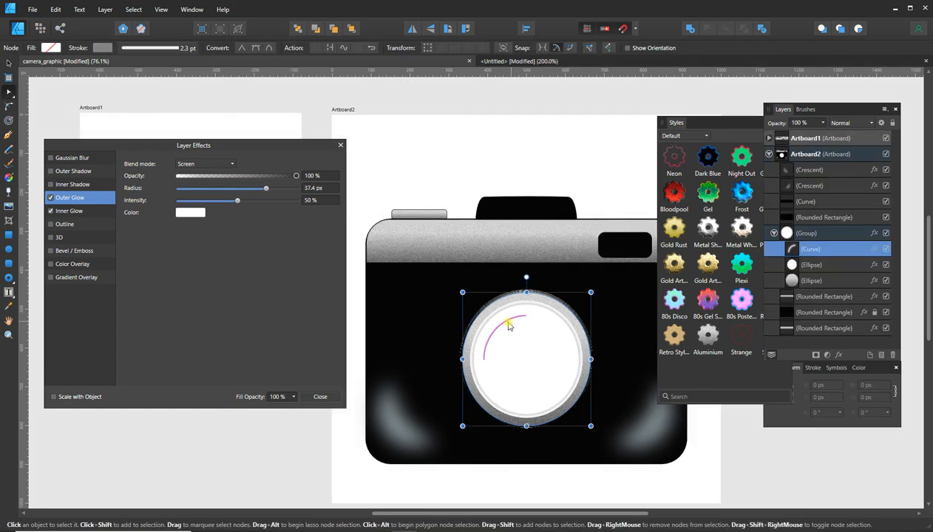
{"action": "left_click", "coordinate": [508, 323]}
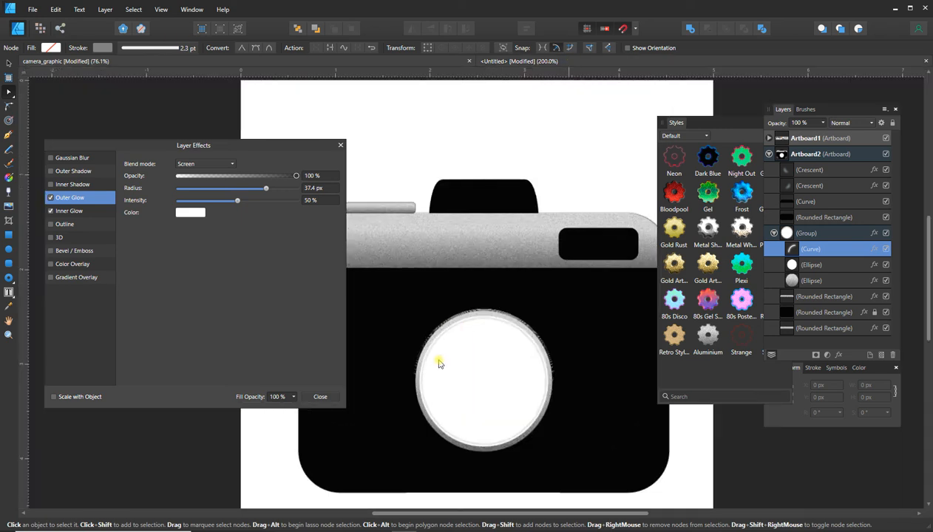
{"action": "left_click", "coordinate": [574, 310]}
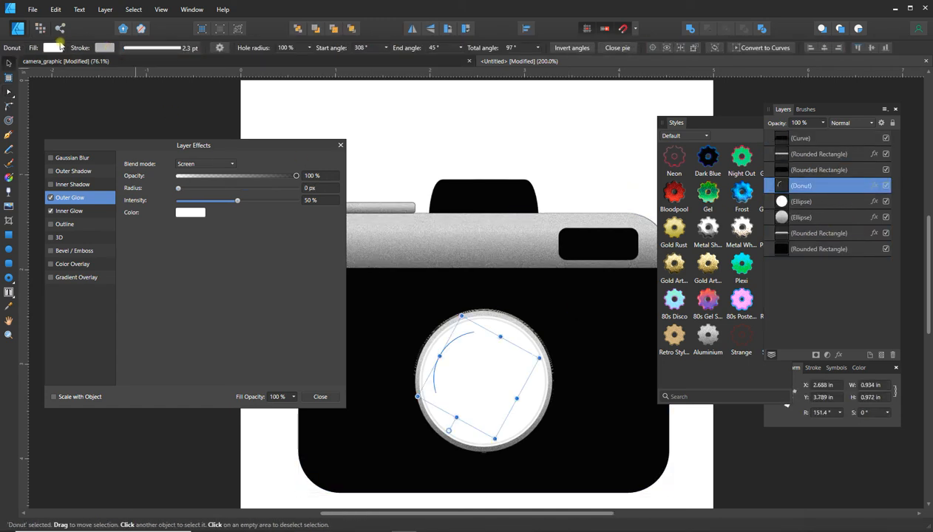
{"action": "left_click", "coordinate": [53, 48]}
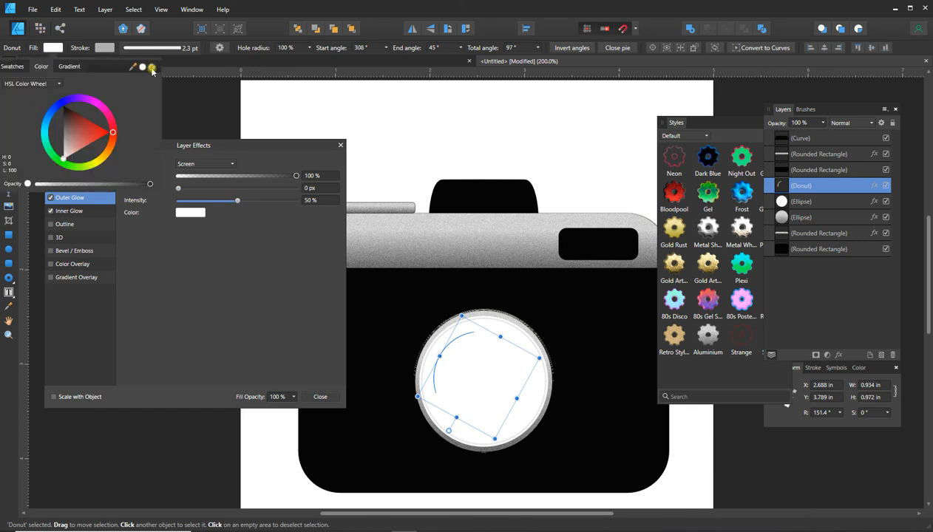
{"action": "left_click", "coordinate": [374, 111]}
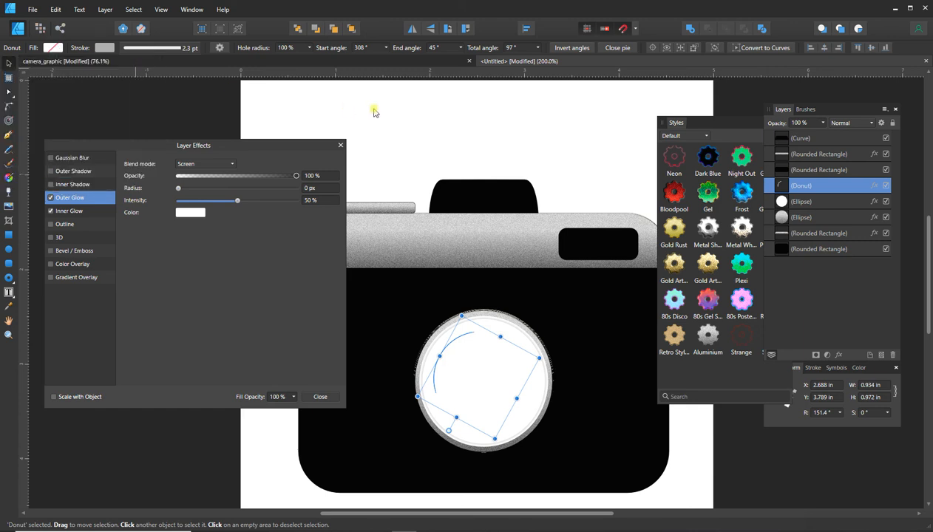
{"action": "left_click", "coordinate": [374, 111]}
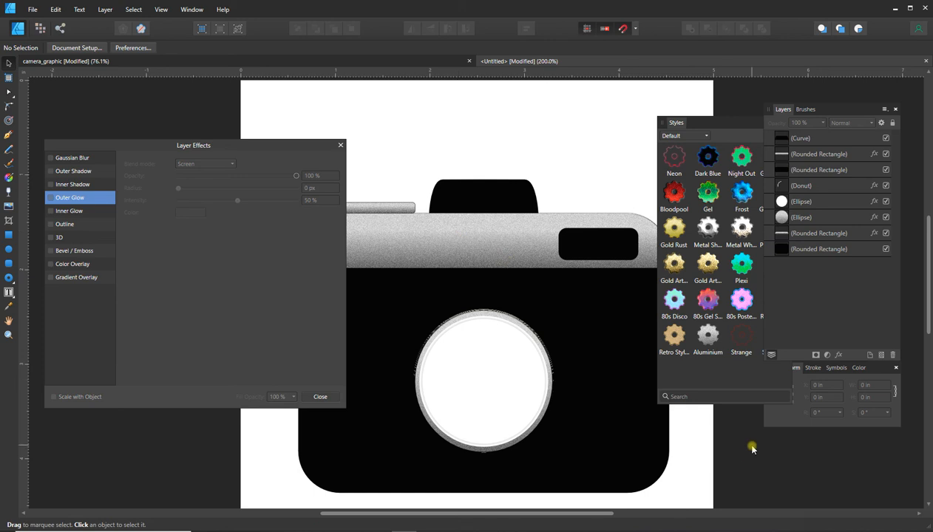
Step: Try an Outer Glow radius of 31.4 px on the donut arc and undo it
{"action": "left_click", "coordinate": [815, 188]}
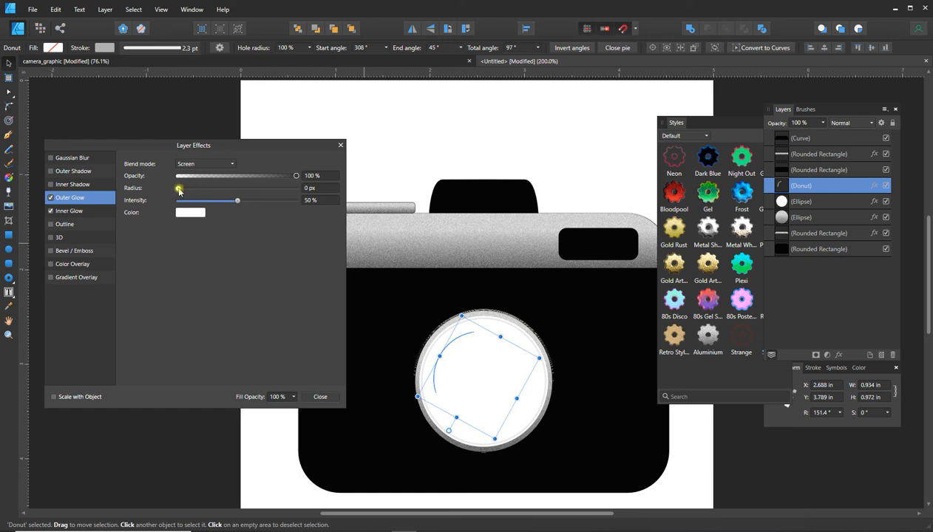
{"action": "left_click_drag", "start_coordinate": [179, 190], "coordinate": [258, 192]}
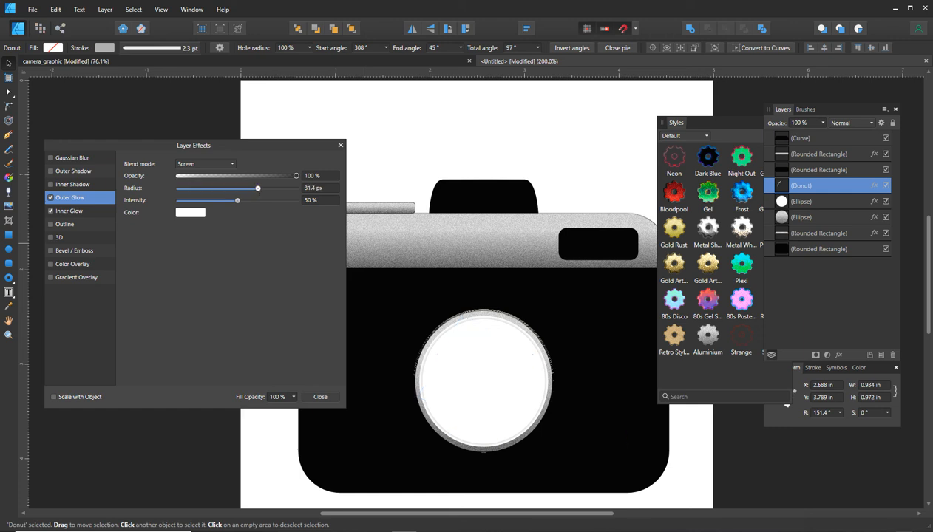
{"action": "key", "text": "ctrl+z"}
{"action": "key", "text": "ctrl+z"}
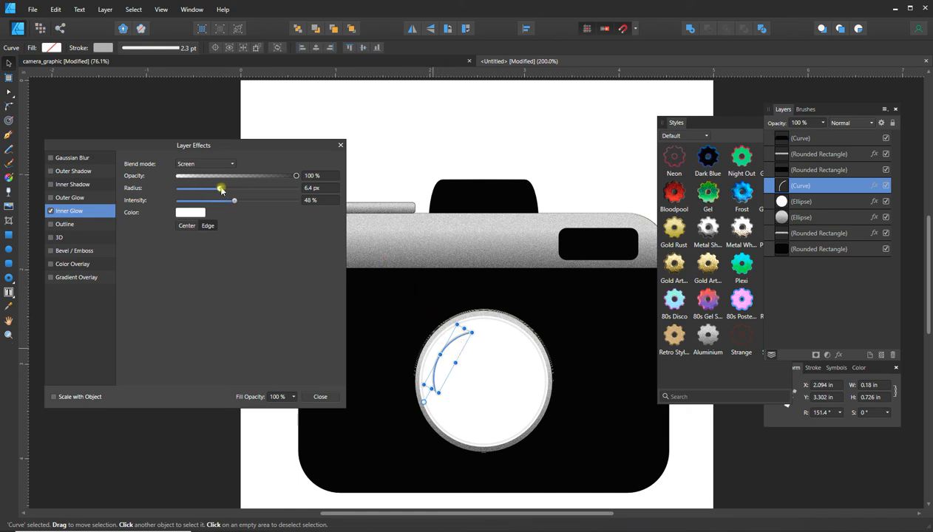
Step: Give the lens highlight curve an Outer Glow with 35.2 px radius and 50% intensity, and set its Inner Glow radius to 15 px
{"action": "mouse_move", "coordinate": [220, 190]}
{"action": "left_mouse_down"}
{"action": "mouse_move", "coordinate": [210, 190]}
{"action": "mouse_move", "coordinate": [222, 189]}
{"action": "left_mouse_up"}
{"action": "left_click", "coordinate": [89, 197]}
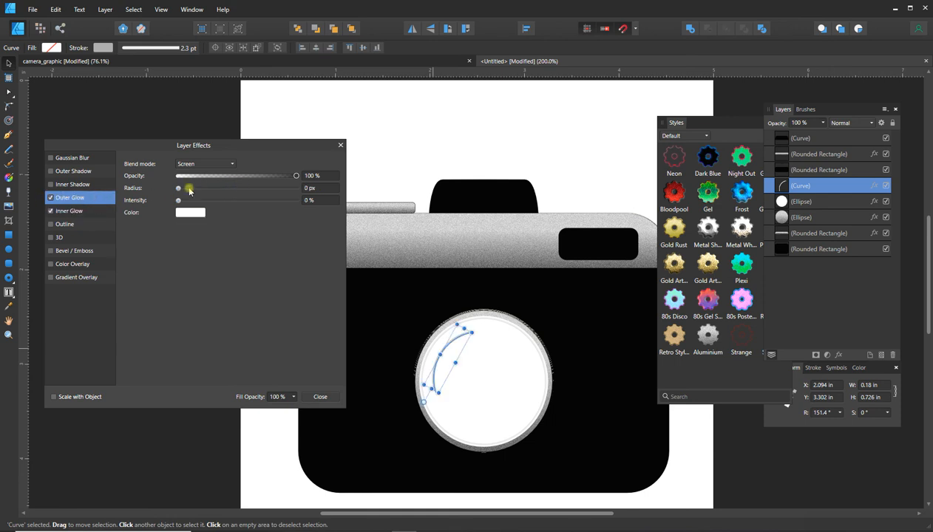
{"action": "left_click_drag", "start_coordinate": [177, 189], "coordinate": [238, 210]}
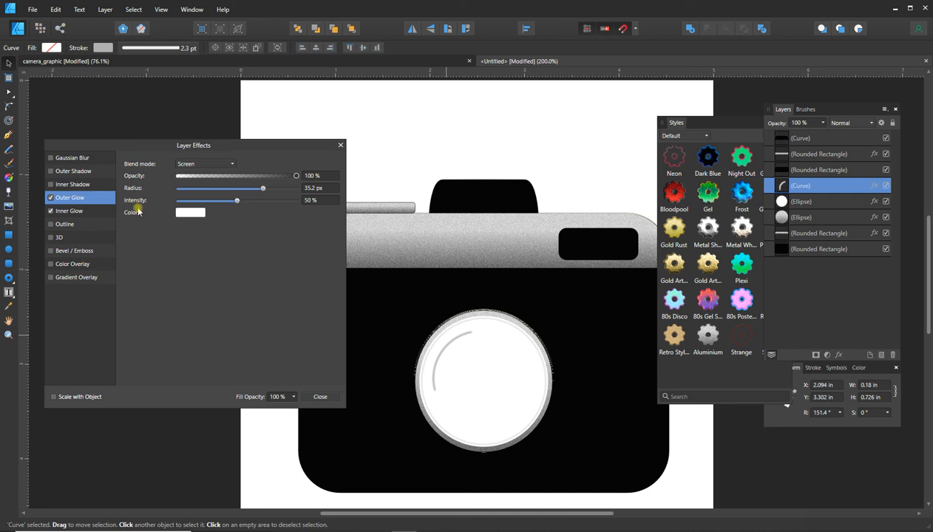
{"action": "left_click", "coordinate": [75, 211]}
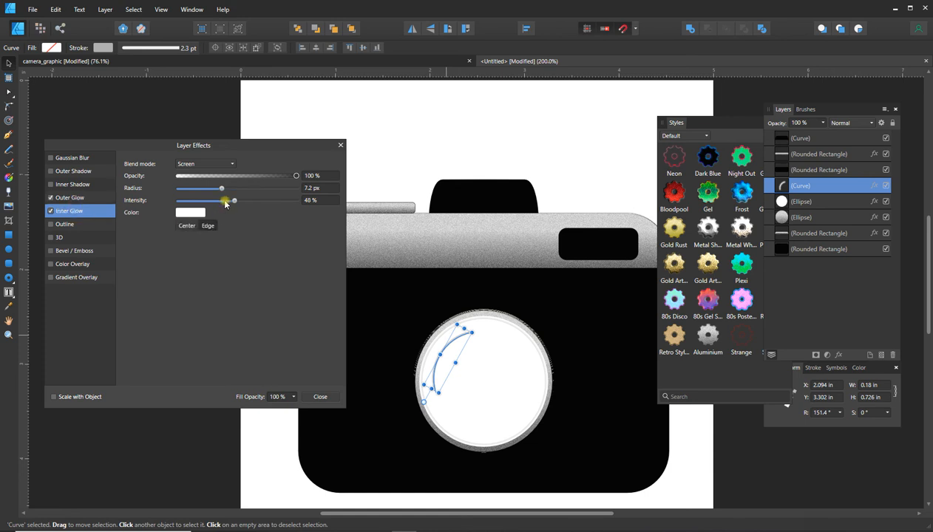
{"action": "left_click_drag", "start_coordinate": [222, 189], "coordinate": [236, 190]}
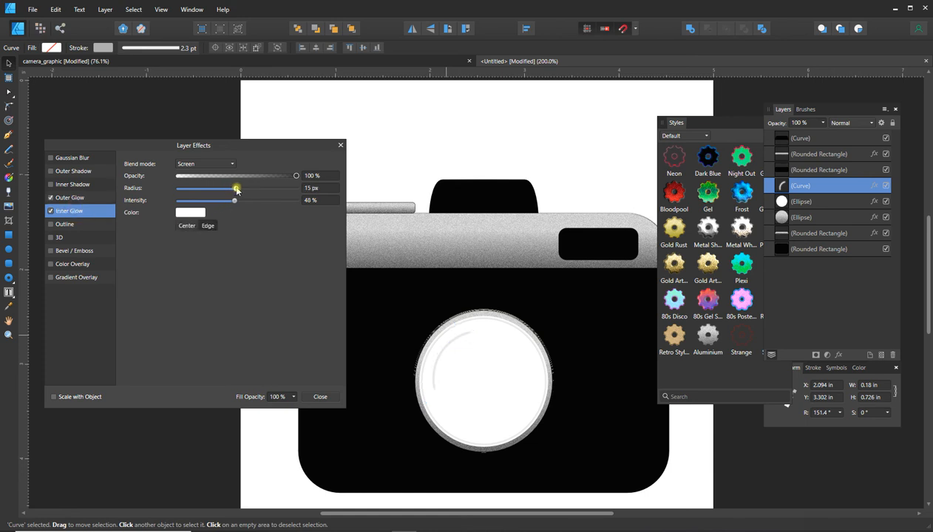
{"action": "left_click", "coordinate": [379, 153]}
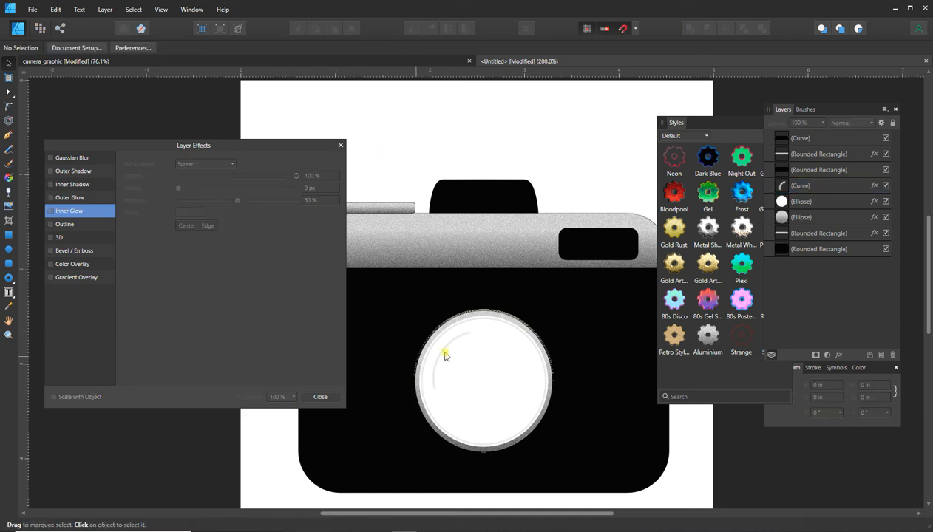
Step: Check the Gaussian Blur and Inner Glow settings of the lower-right crescent in the camera_graphic reference, and return to the untitled document
{"action": "left_click", "coordinate": [321, 396]}
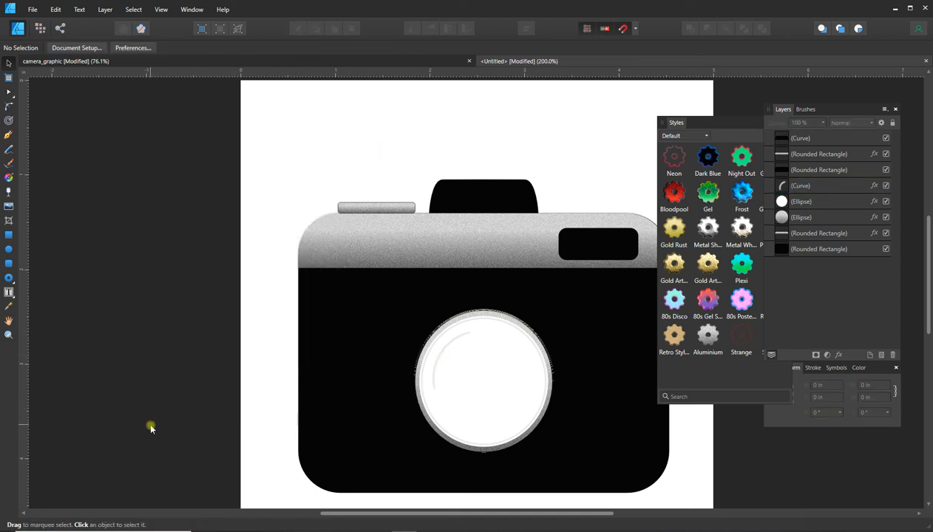
{"action": "scroll", "coordinate": [622, 182], "scroll_direction": "right", "scroll_amount": 1}
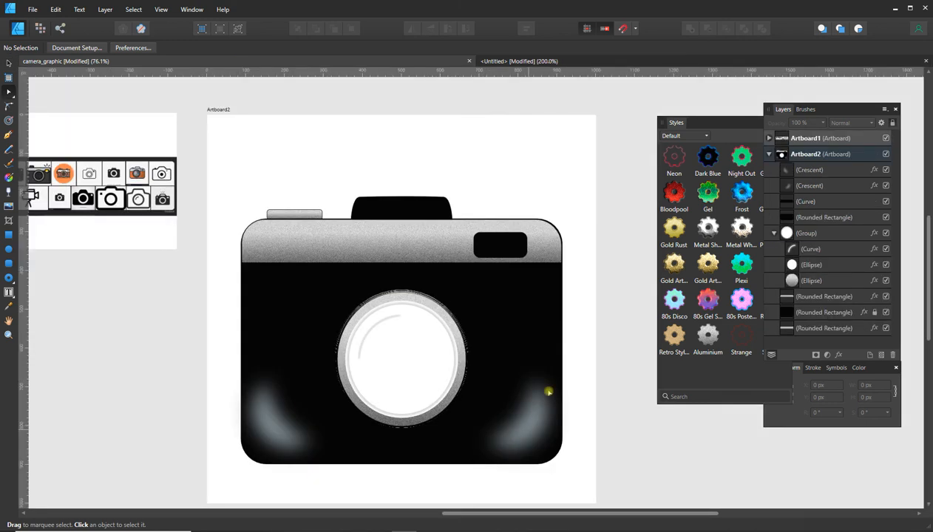
{"action": "left_click", "coordinate": [519, 432]}
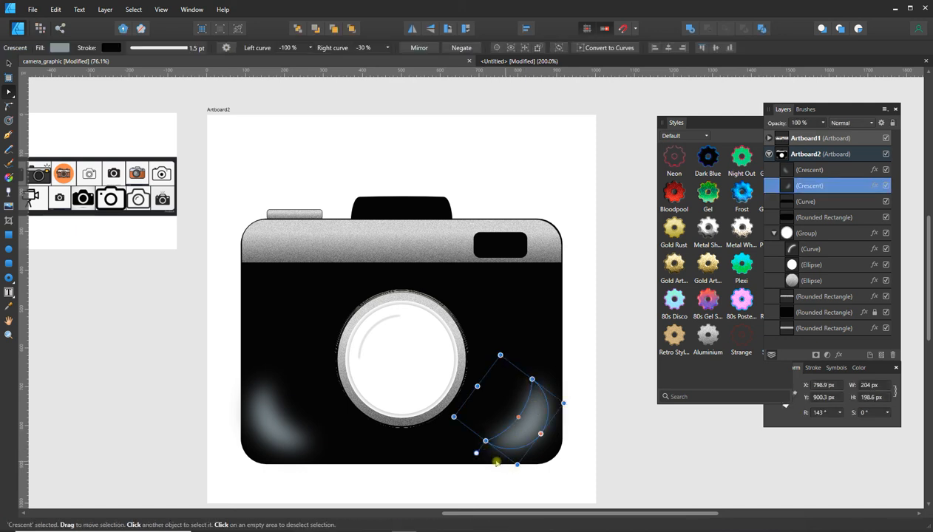
{"action": "left_click", "coordinate": [874, 187]}
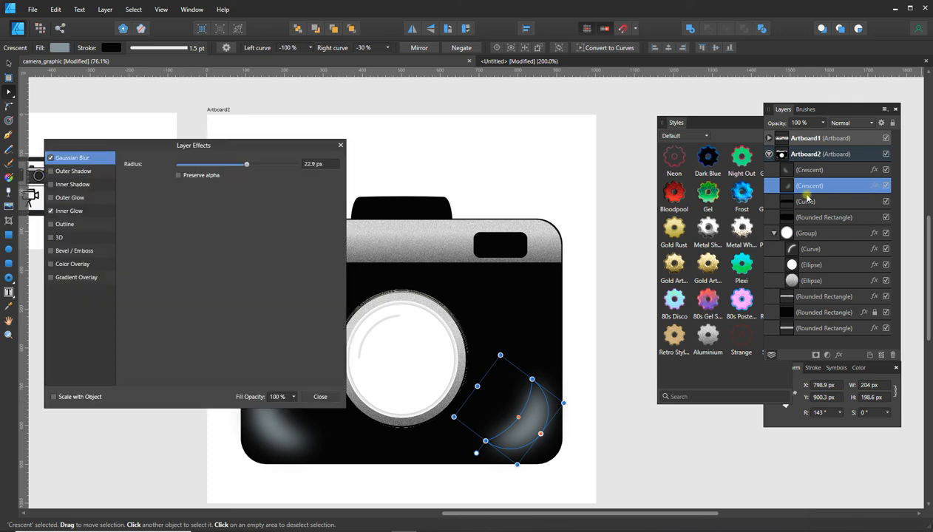
{"action": "left_click", "coordinate": [73, 211]}
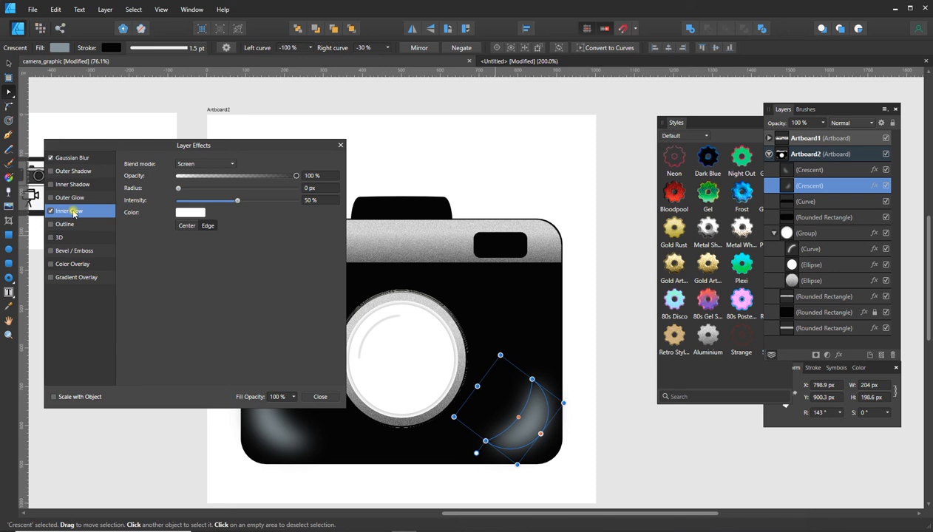
{"action": "left_click", "coordinate": [81, 159]}
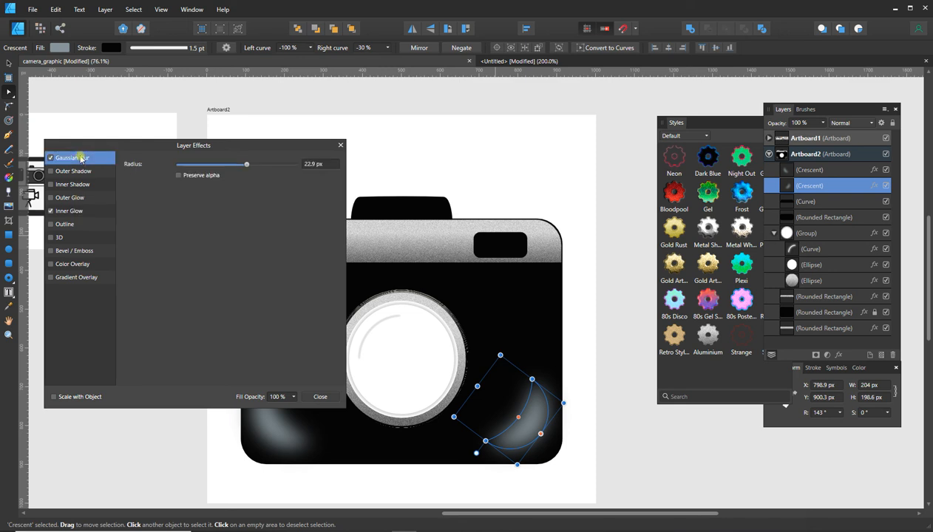
{"action": "left_click", "coordinate": [568, 60]}
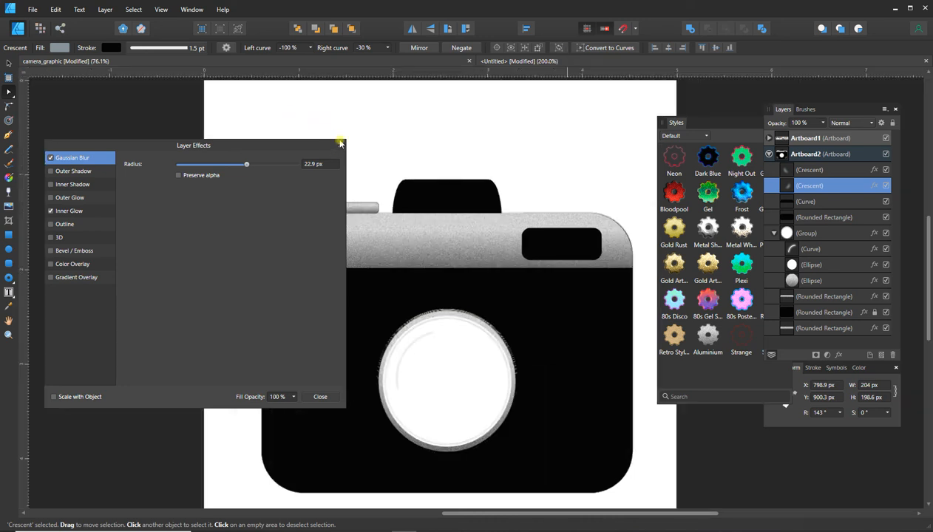
{"action": "left_click", "coordinate": [341, 143]}
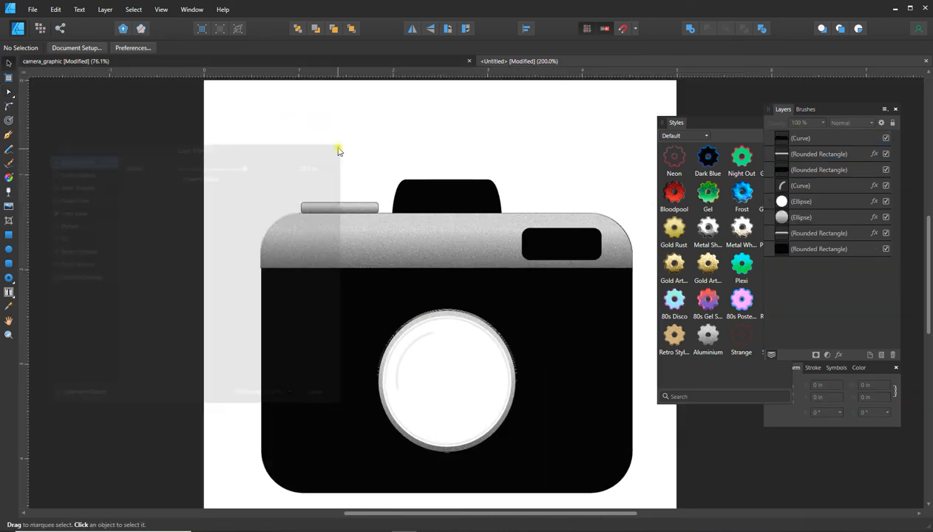
Step: Draw a crescent about 0.73 in wide and 0.74 in high above the camera's upper-left corner and remove its stroke
{"action": "left_click", "coordinate": [12, 283]}
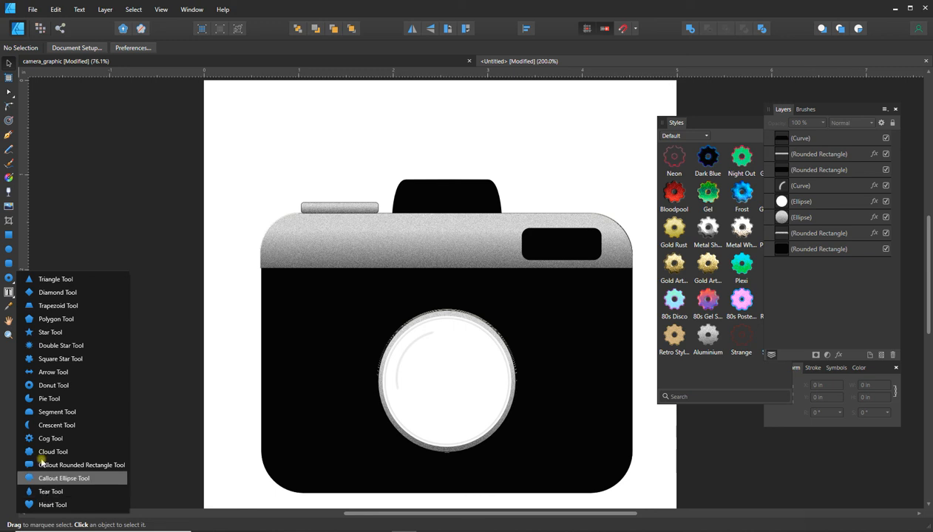
{"action": "left_click", "coordinate": [43, 427]}
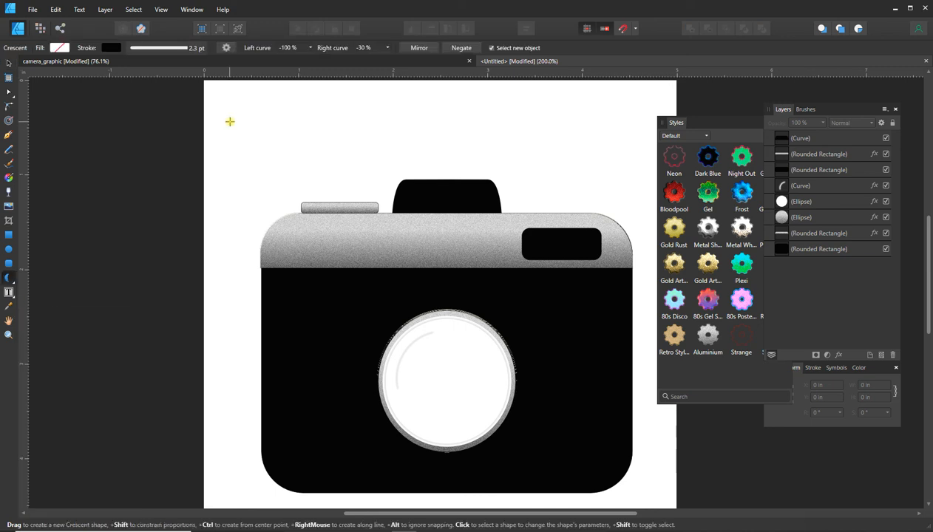
{"action": "left_click_drag", "start_coordinate": [229, 127], "coordinate": [299, 194]}
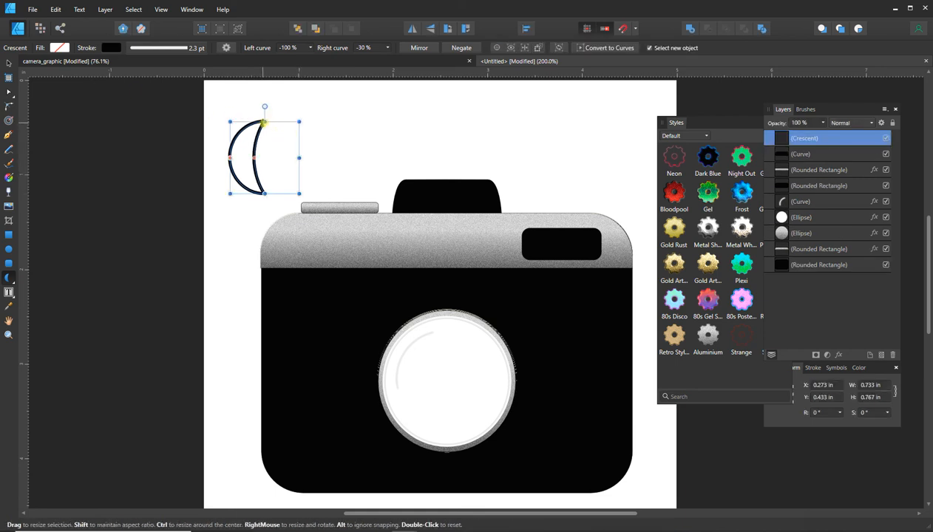
{"action": "mouse_move", "coordinate": [265, 121]}
{"action": "left_mouse_down"}
{"action": "mouse_move", "coordinate": [263, 133]}
{"action": "mouse_move", "coordinate": [264, 124]}
{"action": "left_mouse_up"}
{"action": "left_click", "coordinate": [109, 48]}
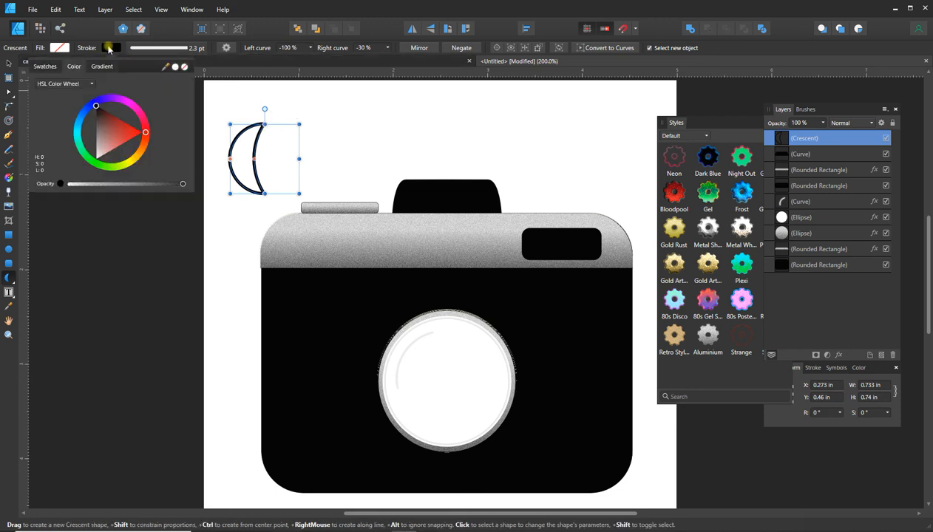
{"action": "left_click", "coordinate": [184, 67]}
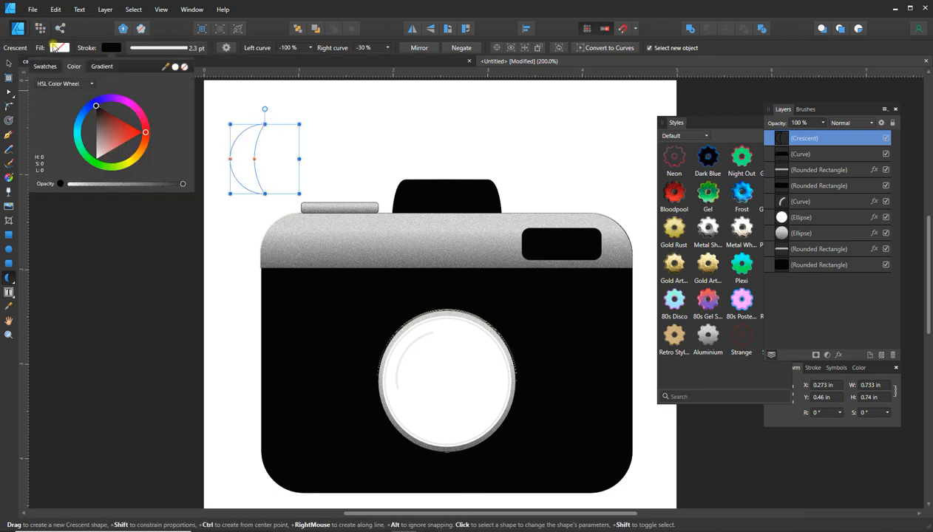
Step: Fill the crescent with a light gray from the Grays palette
{"action": "left_click", "coordinate": [56, 49]}
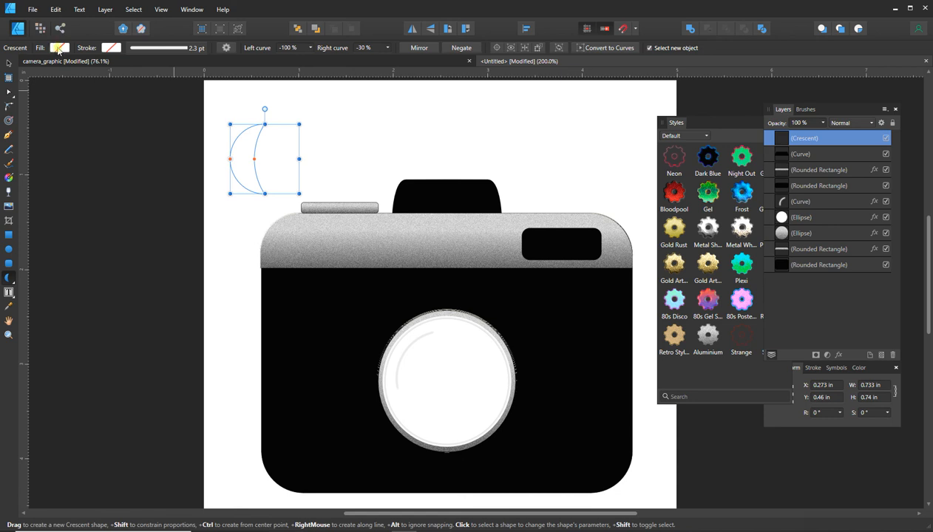
{"action": "left_click", "coordinate": [58, 49]}
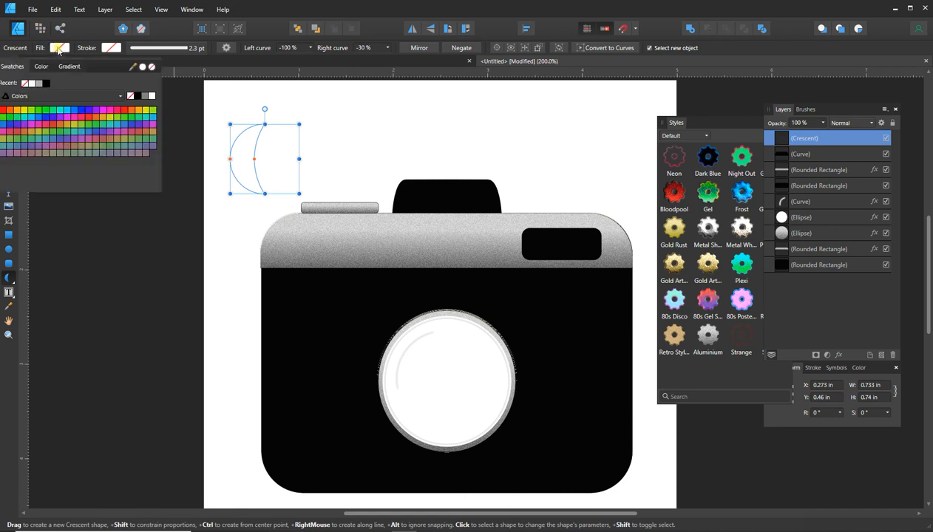
{"action": "left_click", "coordinate": [30, 96]}
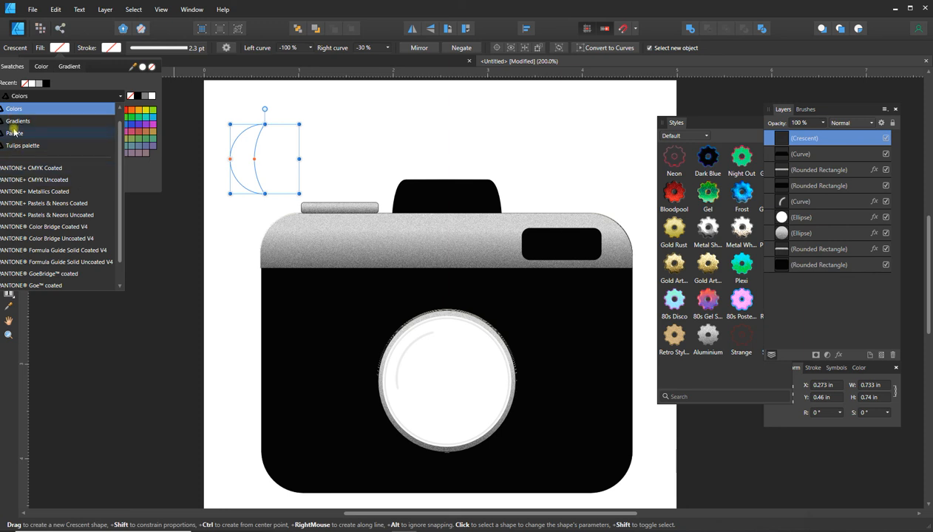
{"action": "left_click", "coordinate": [73, 82]}
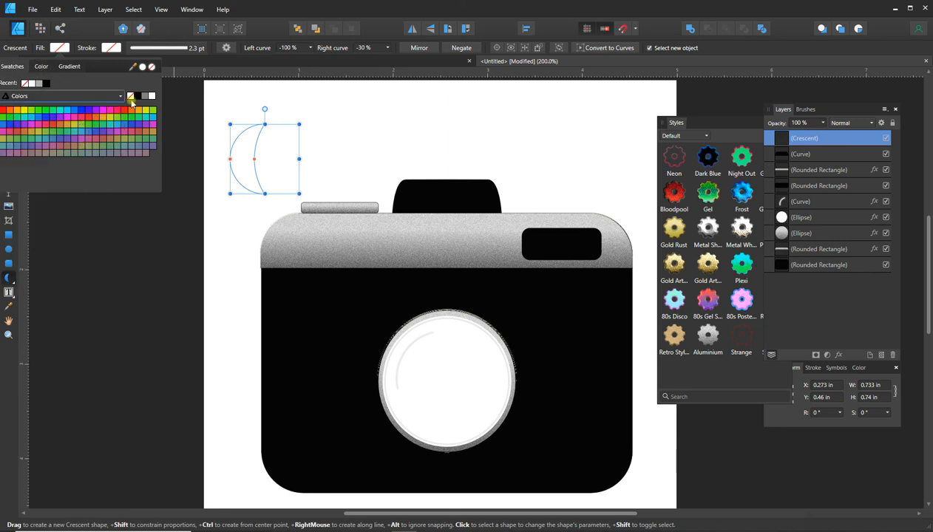
{"action": "left_click", "coordinate": [40, 66]}
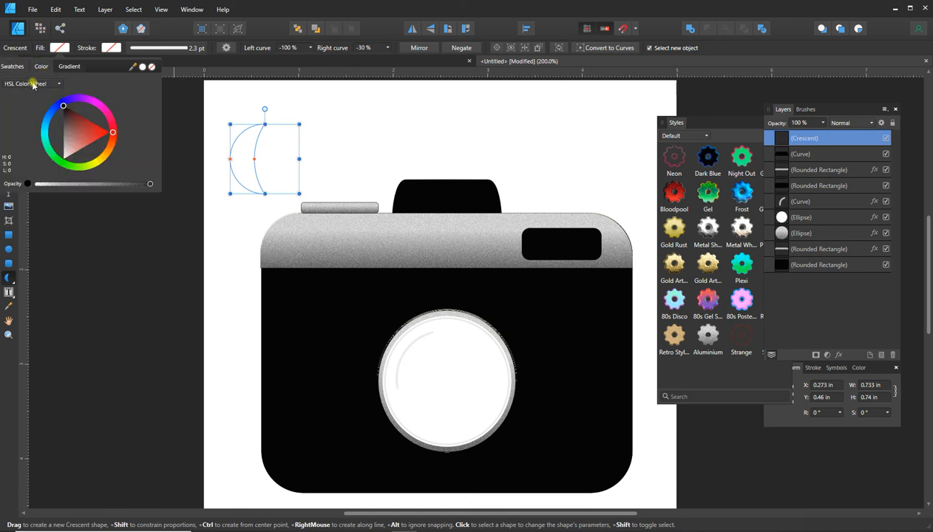
{"action": "left_click", "coordinate": [13, 68]}
{"action": "left_click", "coordinate": [60, 96]}
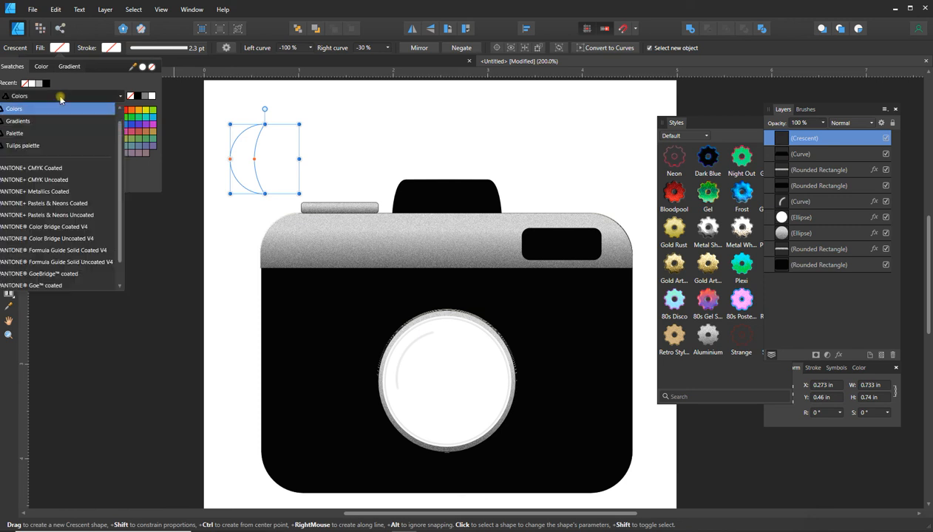
{"action": "scroll", "coordinate": [47, 145], "scroll_direction": "up", "scroll_amount": 2}
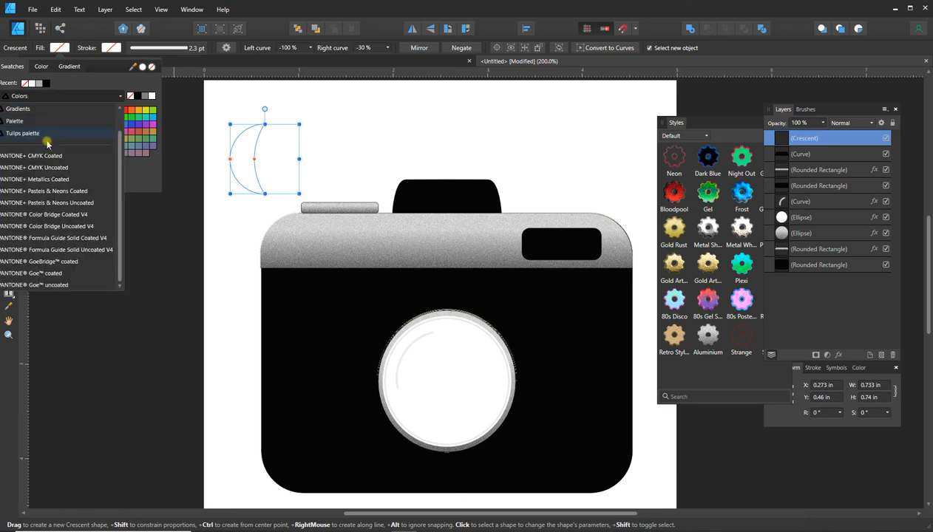
{"action": "left_click", "coordinate": [18, 108]}
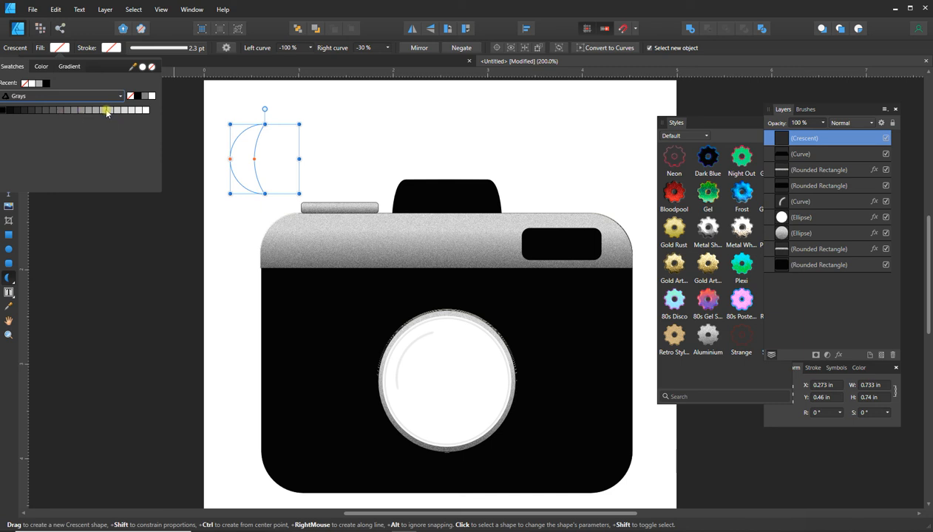
{"action": "left_click", "coordinate": [116, 110]}
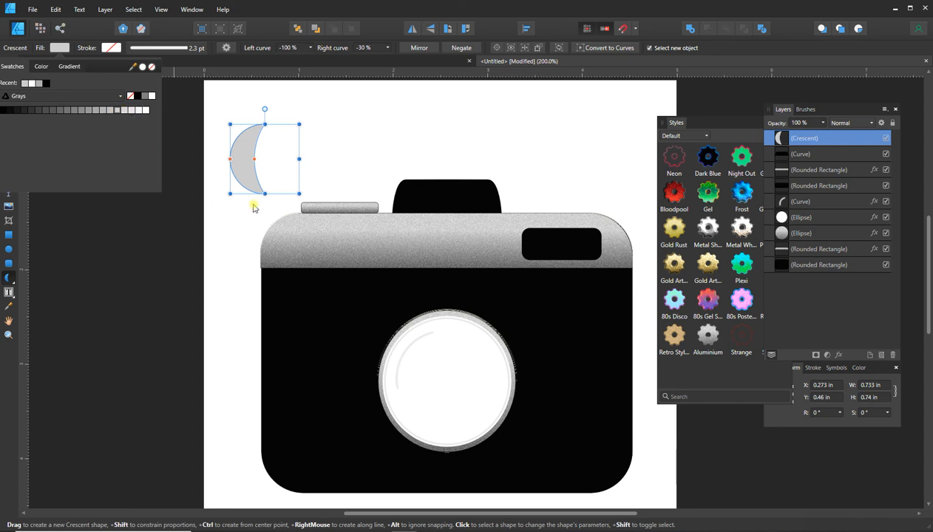
Step: Move the crescent onto the lower-left corner of the camera body and rotate it to about 46°
{"action": "left_click_drag", "start_coordinate": [247, 160], "coordinate": [252, 253]}
{"action": "key", "text": "Delete"}
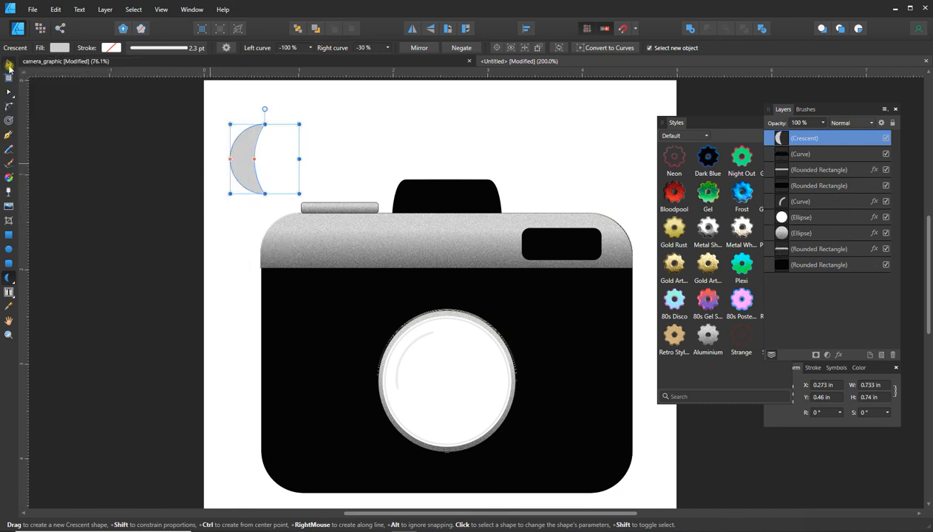
{"action": "key", "text": "v"}
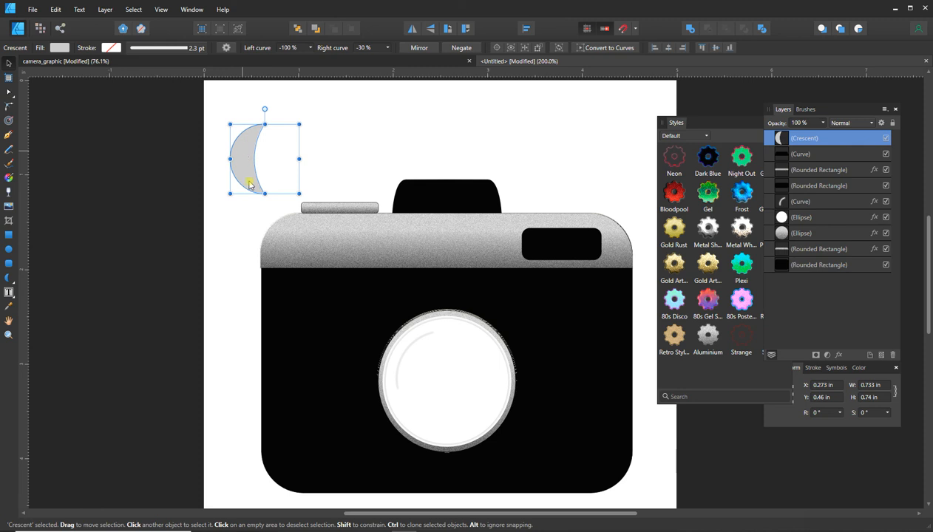
{"action": "left_click_drag", "start_coordinate": [249, 185], "coordinate": [302, 468]}
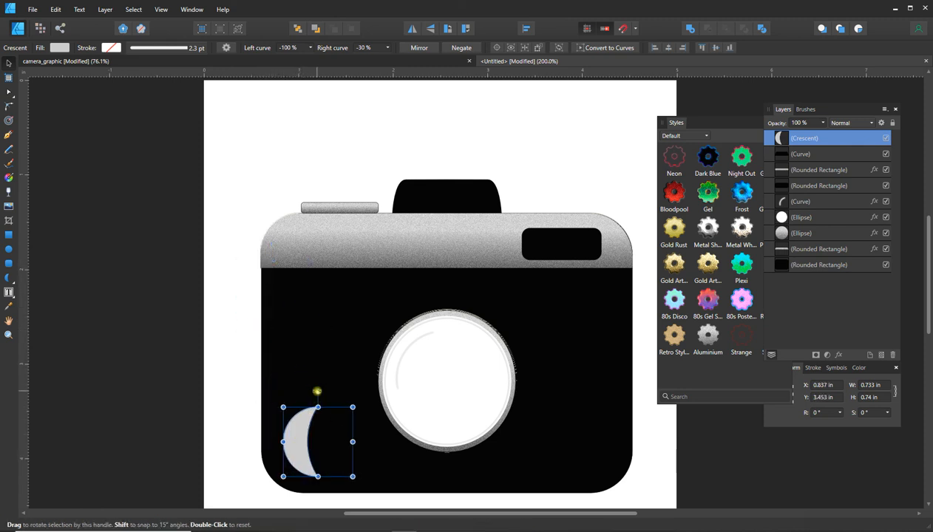
{"action": "left_click_drag", "start_coordinate": [317, 391], "coordinate": [292, 414]}
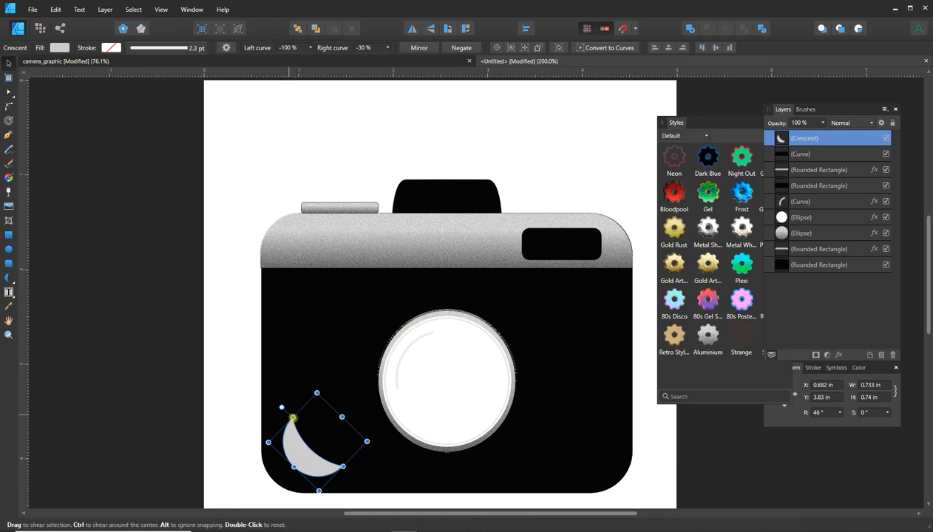
Step: Resize the crescent to about 0.82 by 0.88 in so it follows the body's rounded lower-left corner
{"action": "left_click_drag", "start_coordinate": [292, 418], "coordinate": [286, 411]}
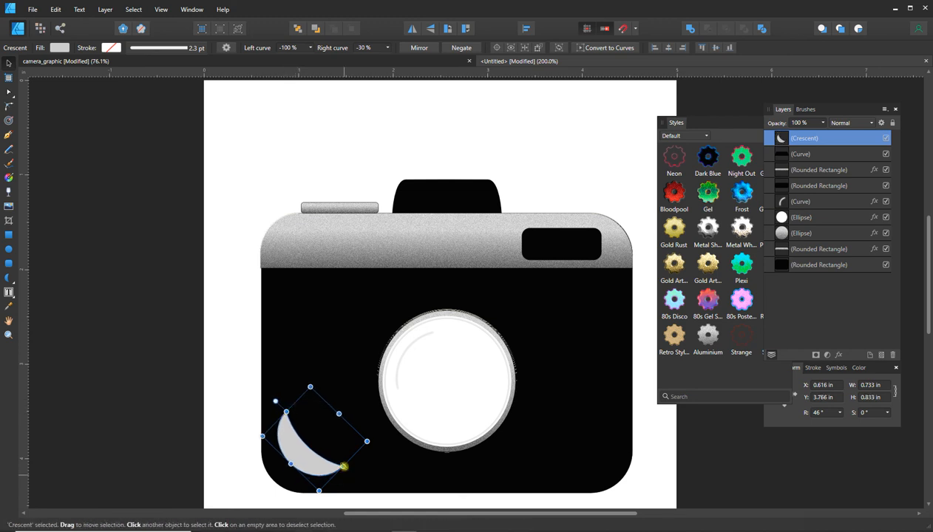
{"action": "left_click_drag", "start_coordinate": [344, 466], "coordinate": [349, 470]}
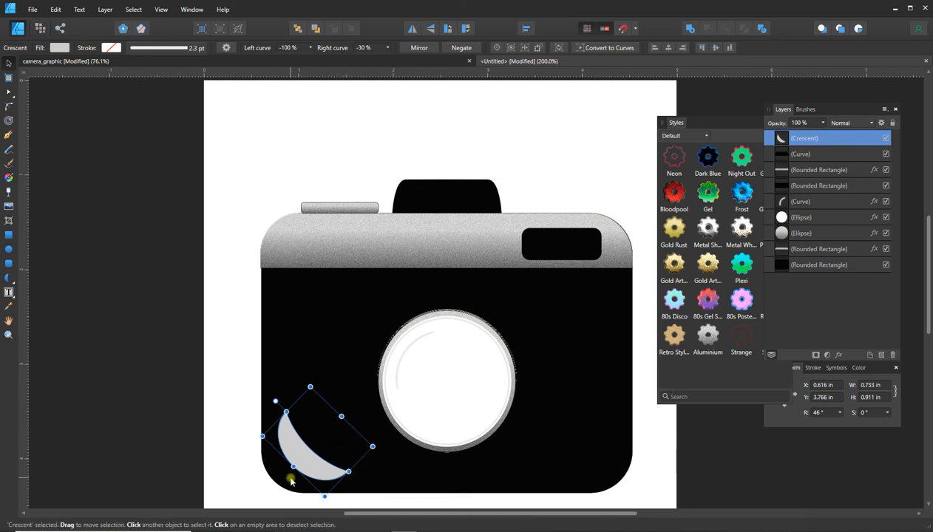
{"action": "left_click_drag", "start_coordinate": [293, 467], "coordinate": [287, 471]}
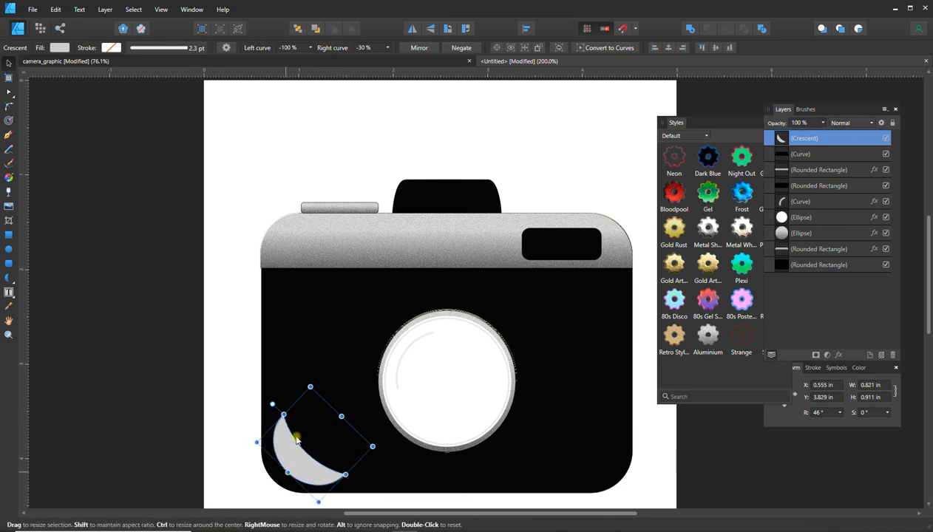
{"action": "left_click_drag", "start_coordinate": [283, 414], "coordinate": [287, 419]}
{"action": "left_click_drag", "start_coordinate": [342, 472], "coordinate": [340, 470]}
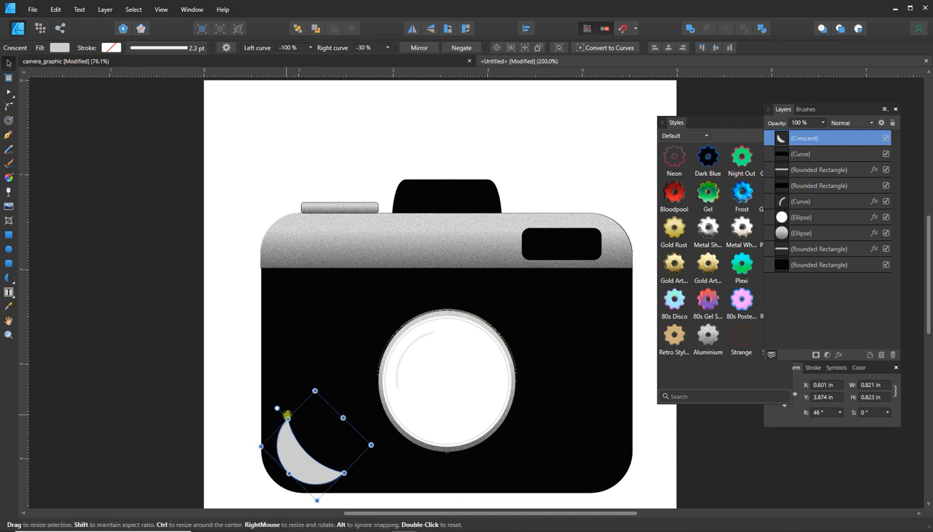
{"action": "left_click_drag", "start_coordinate": [287, 431], "coordinate": [301, 448]}
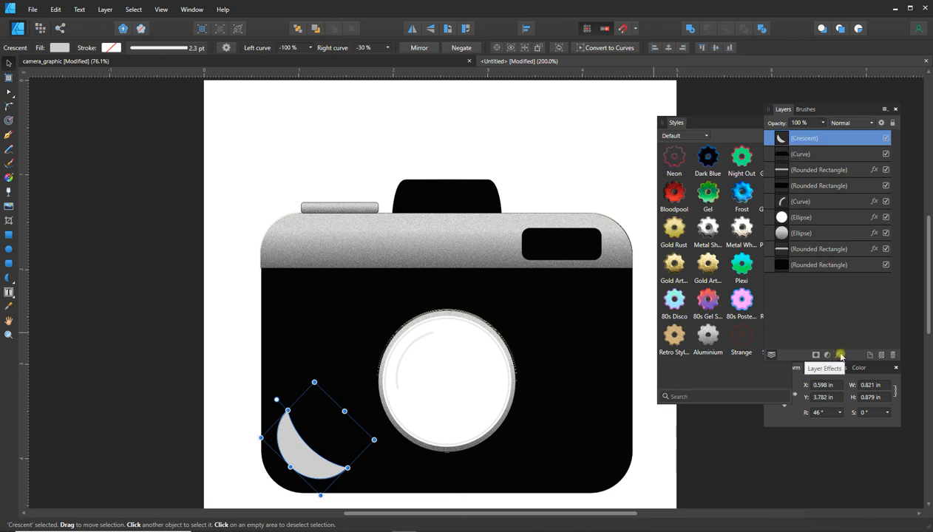
Step: Close the Styles panel and move the Transform panel down, clear of the Layers panel
{"action": "left_click_drag", "start_coordinate": [708, 119], "coordinate": [762, 135]}
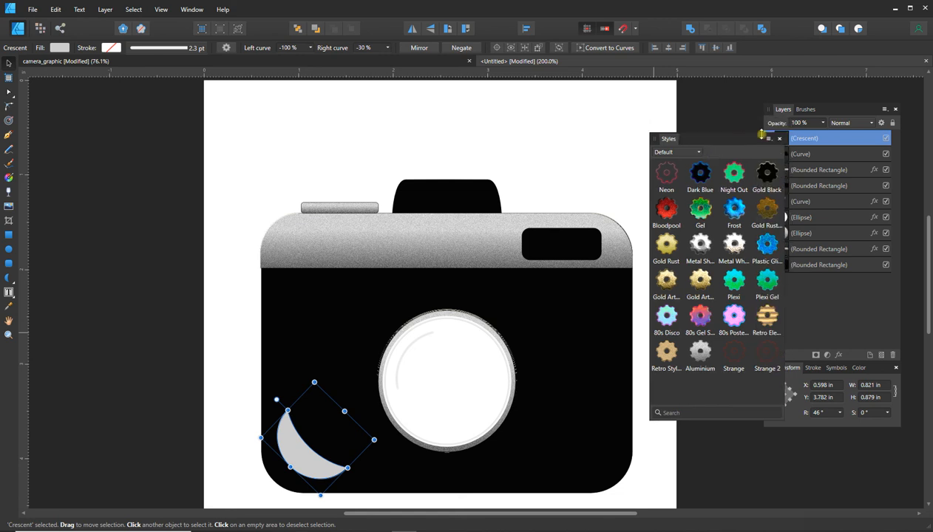
{"action": "left_click", "coordinate": [779, 138]}
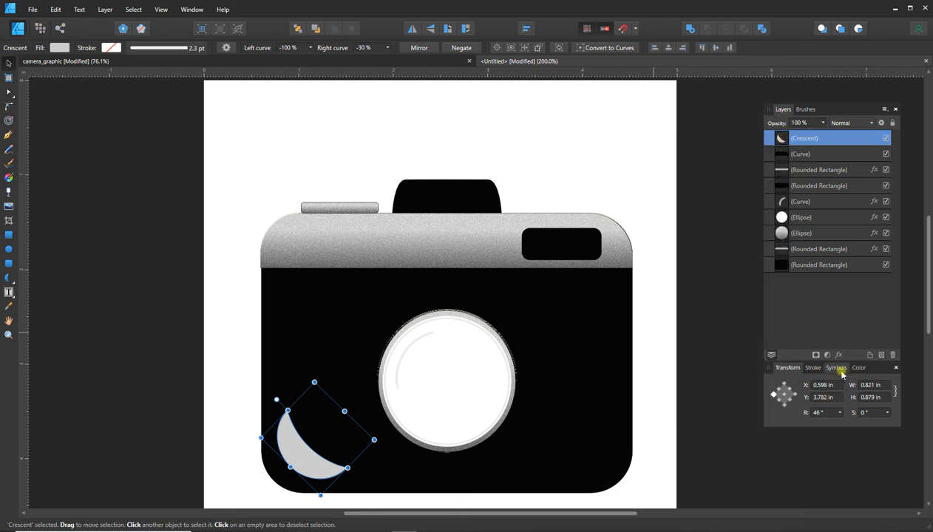
{"action": "left_click_drag", "start_coordinate": [862, 363], "coordinate": [857, 399]}
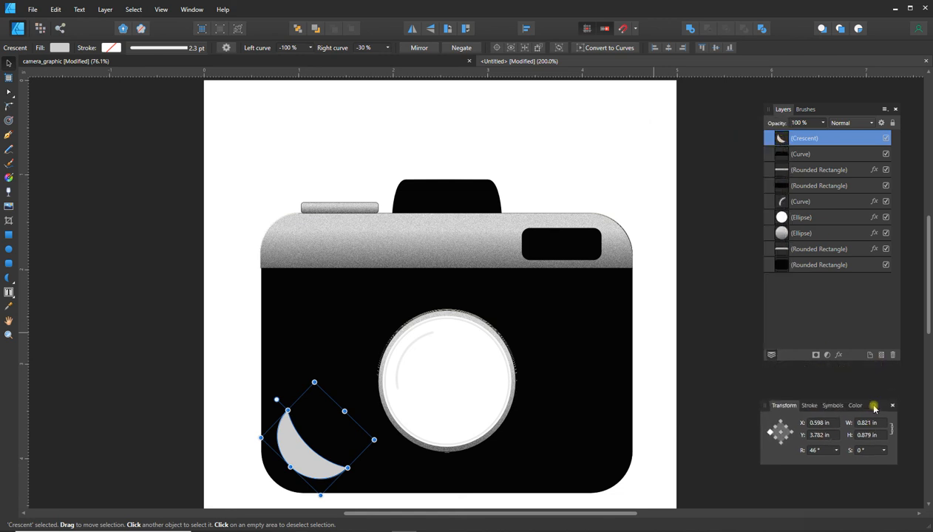
Step: Apply a Gaussian Blur layer effect with a radius of 23.8 px to the crescent
{"action": "left_click", "coordinate": [839, 356]}
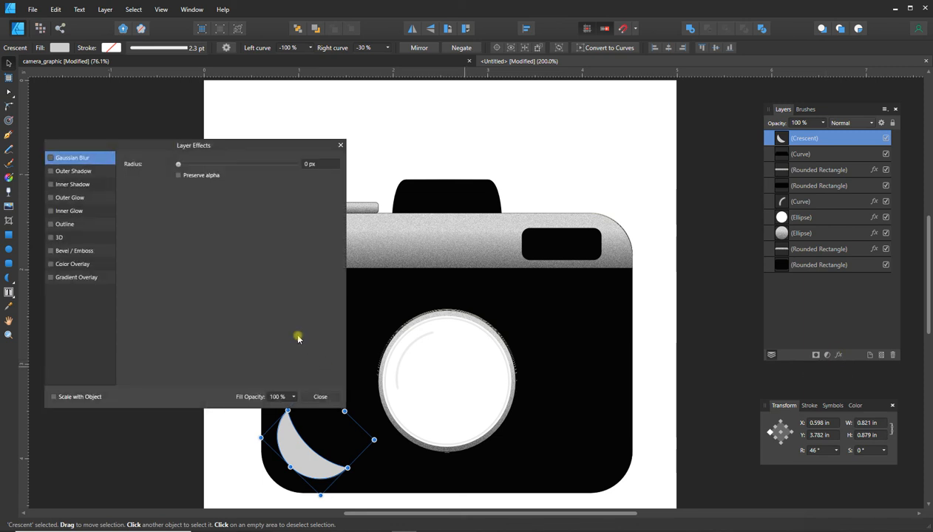
{"action": "left_click", "coordinate": [51, 159]}
{"action": "left_click_drag", "start_coordinate": [179, 164], "coordinate": [249, 170]}
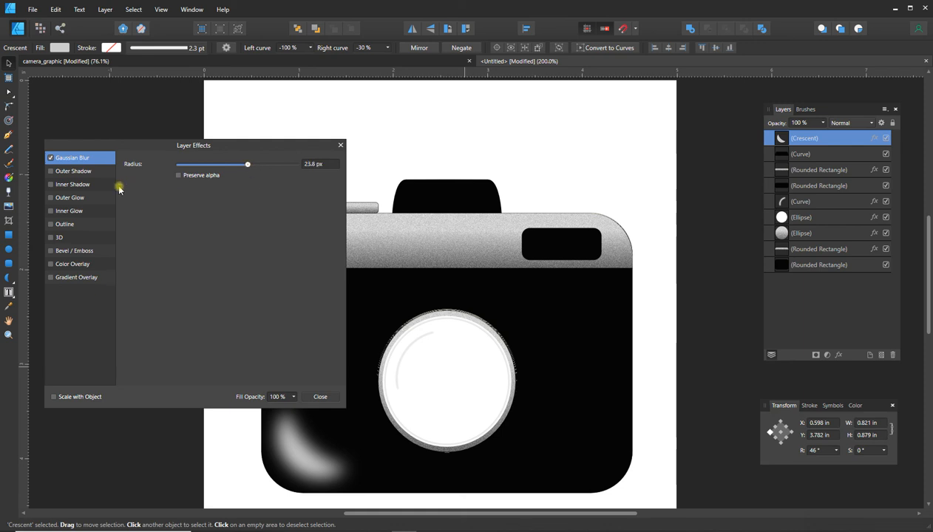
Step: Add an Inner Glow effect with 71% intensity and a 0 px radius to the crescent, and close the layer effects
{"action": "left_click", "coordinate": [51, 212]}
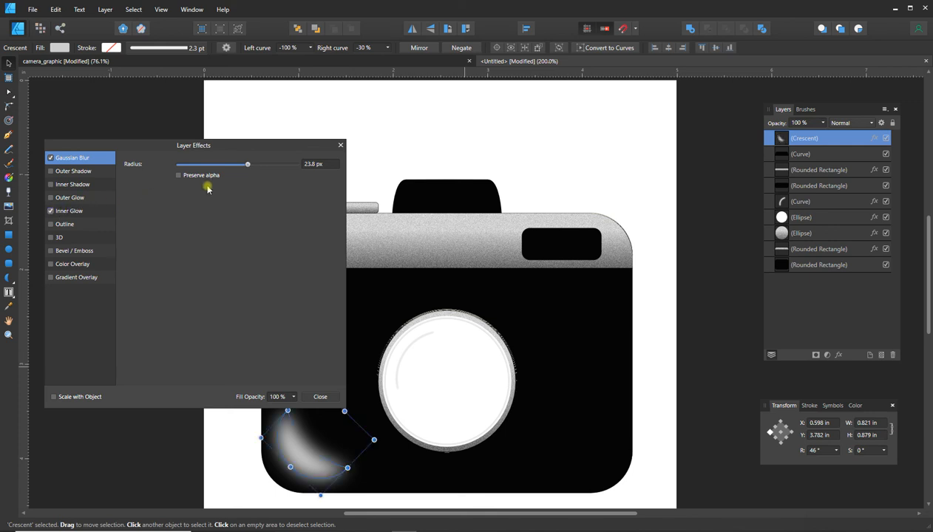
{"action": "left_click", "coordinate": [69, 212]}
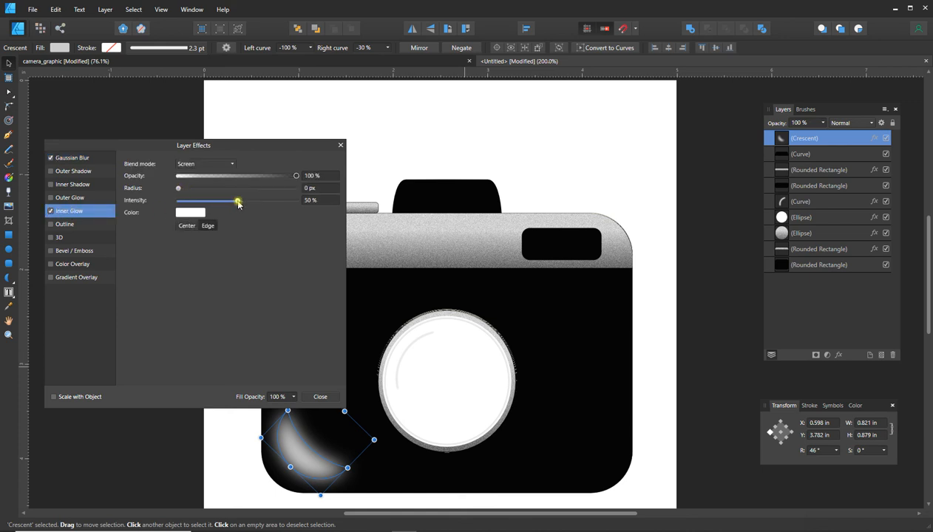
{"action": "left_click_drag", "start_coordinate": [238, 204], "coordinate": [261, 202]}
{"action": "mouse_move", "coordinate": [178, 188]}
{"action": "left_mouse_down"}
{"action": "mouse_move", "coordinate": [197, 190]}
{"action": "mouse_move", "coordinate": [164, 192]}
{"action": "left_mouse_up"}
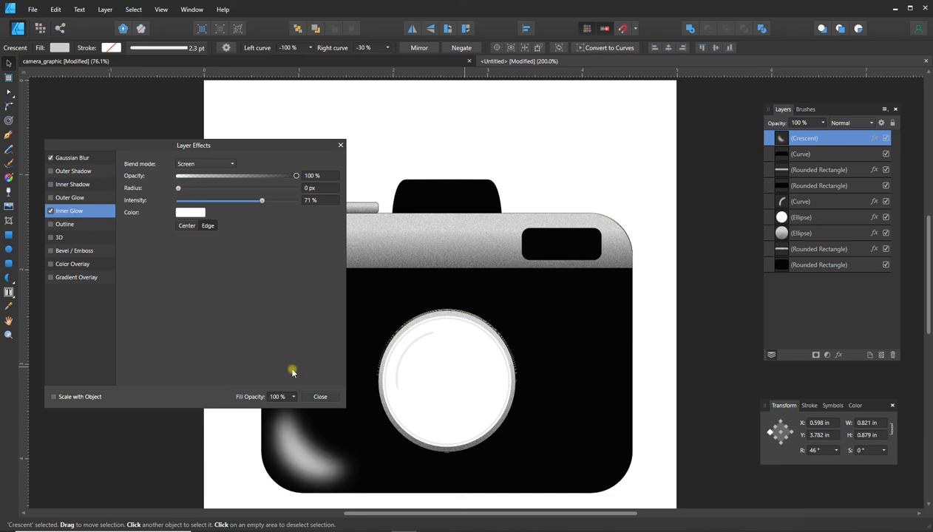
{"action": "left_click", "coordinate": [318, 396]}
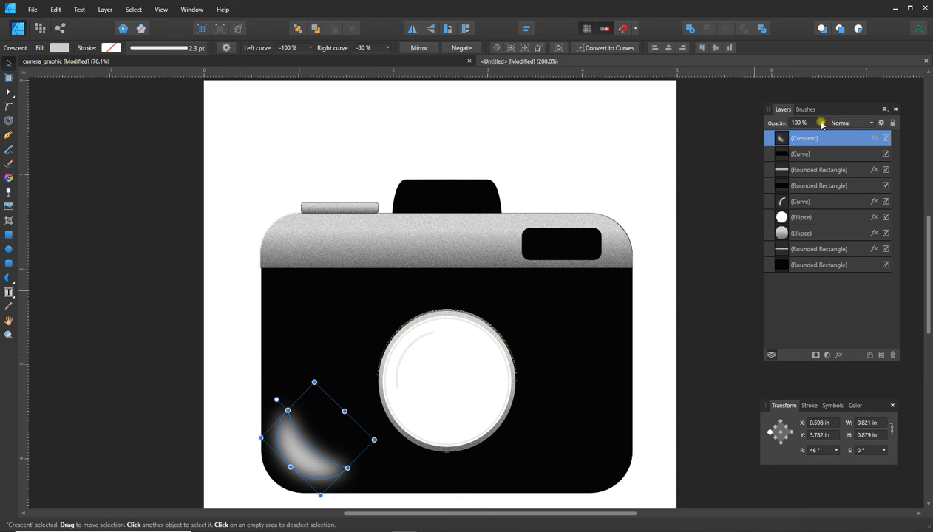
Step: Lower the blurred crescent's layer opacity to 50% and deselect it
{"action": "left_click", "coordinate": [821, 124]}
{"action": "left_click_drag", "start_coordinate": [819, 135], "coordinate": [788, 138]}
{"action": "left_click", "coordinate": [712, 226]}
{"action": "left_click", "coordinate": [712, 225]}
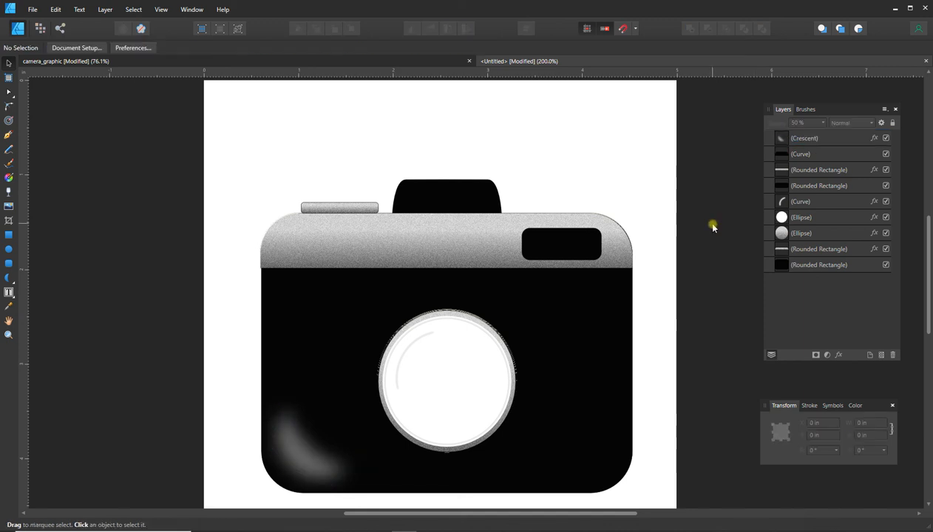
Step: Duplicate the blurred crescent in the camera body's lower-left corner and flip the copy horizontally
{"action": "left_click", "coordinate": [293, 457]}
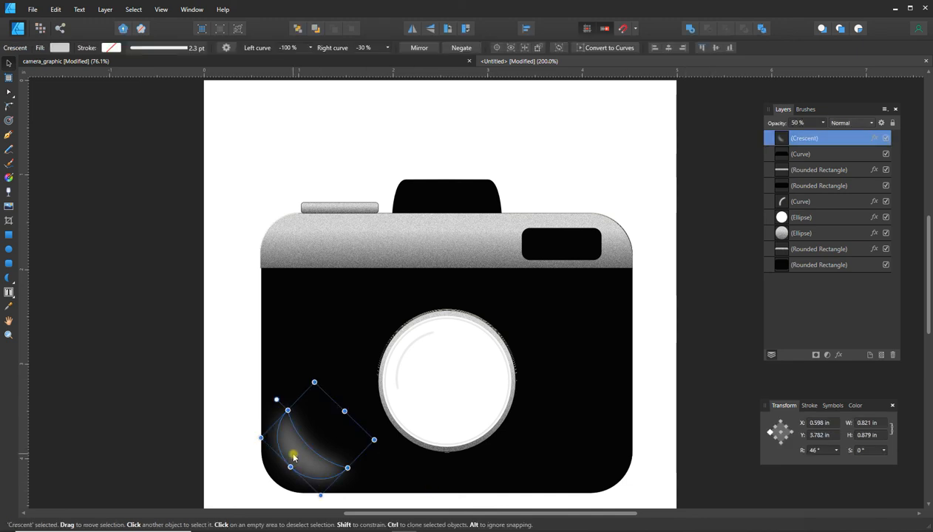
{"action": "key", "text": "ctrl+c"}
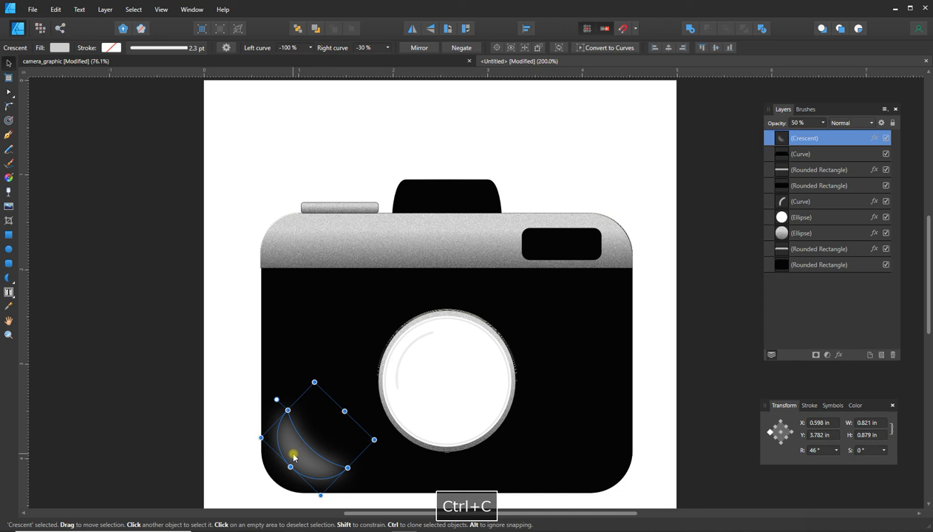
{"action": "key", "text": "ctrl+v"}
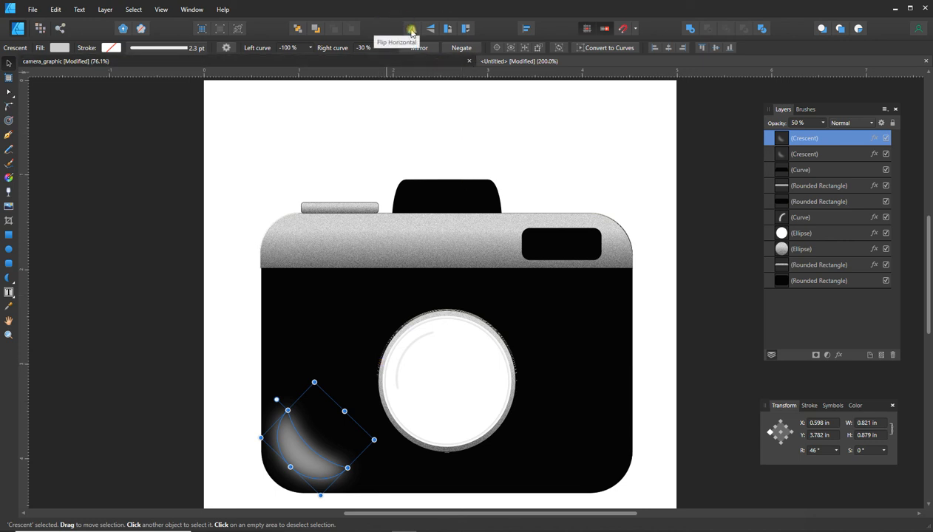
{"action": "left_click", "coordinate": [411, 29]}
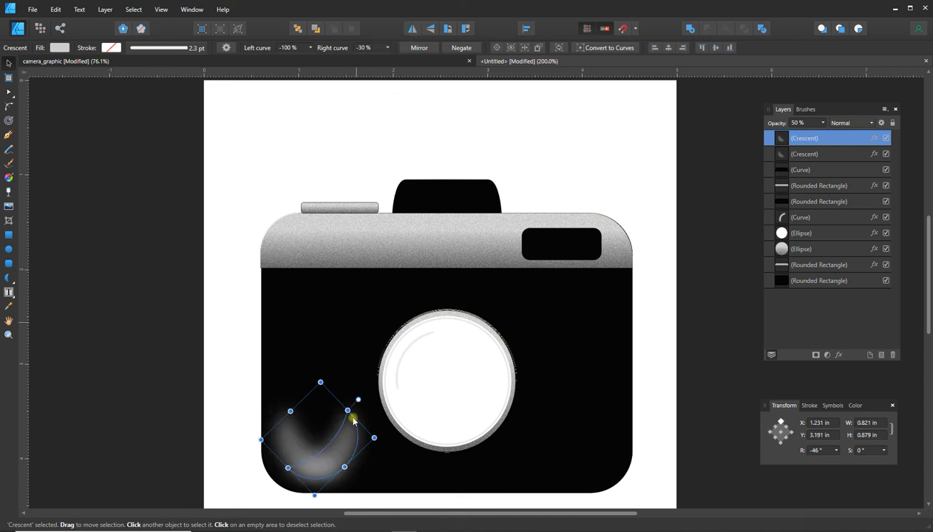
Step: Move the flipped crescent copy onto the camera body's lower-right corner, level with the original, and deselect it
{"action": "left_click_drag", "start_coordinate": [342, 438], "coordinate": [610, 453]}
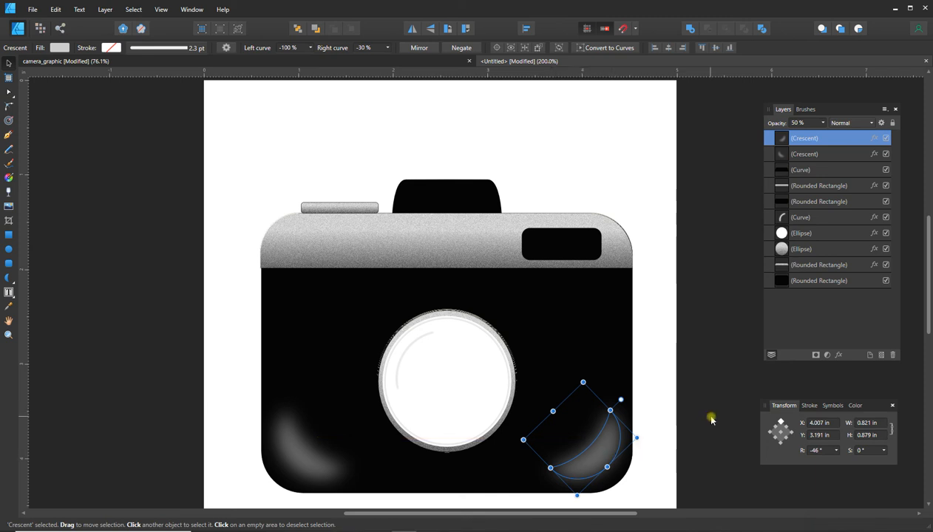
{"action": "left_click", "coordinate": [679, 421]}
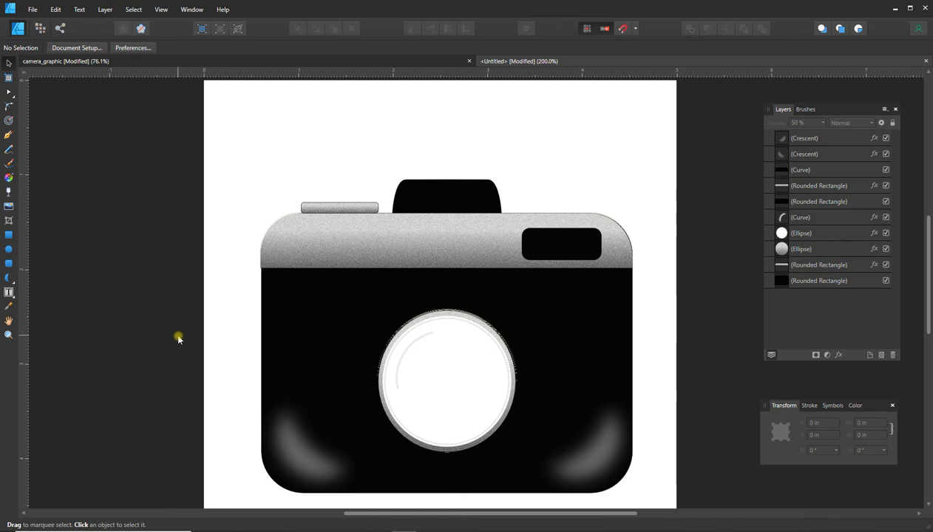
{"action": "scroll", "coordinate": [178, 337], "scroll_direction": "down", "scroll_amount": 2}
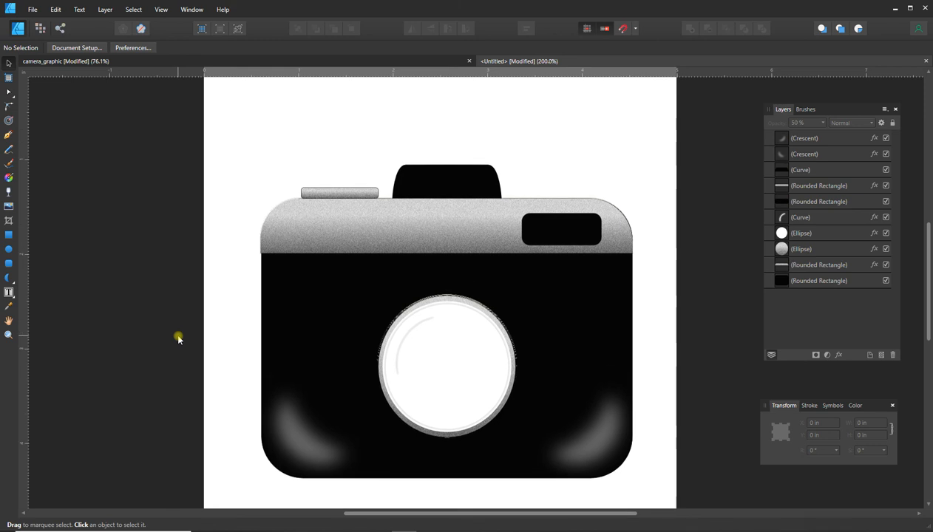